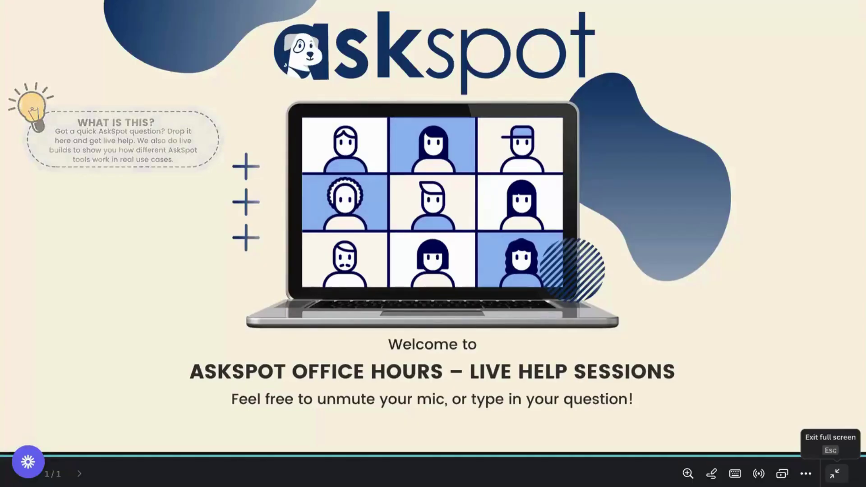
Leave the full-screen welcome slide and open the published video script and shot list form with its sample response
click(838, 473)
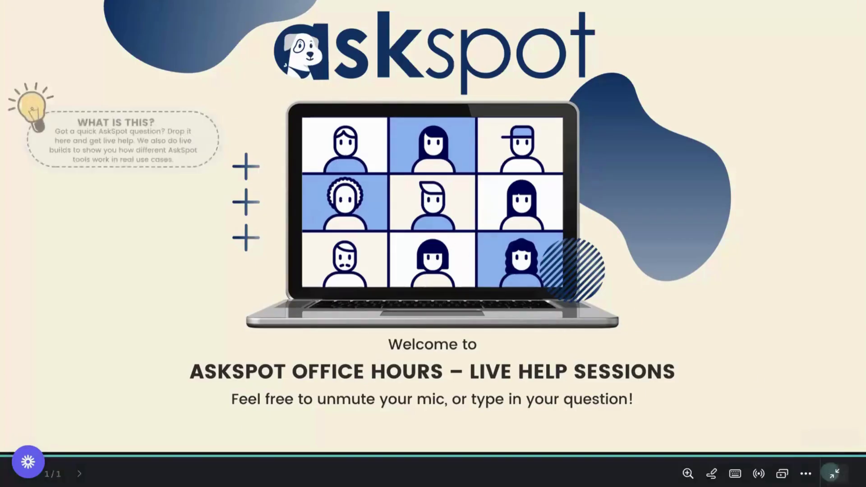
key(Escape)
click(437, 80)
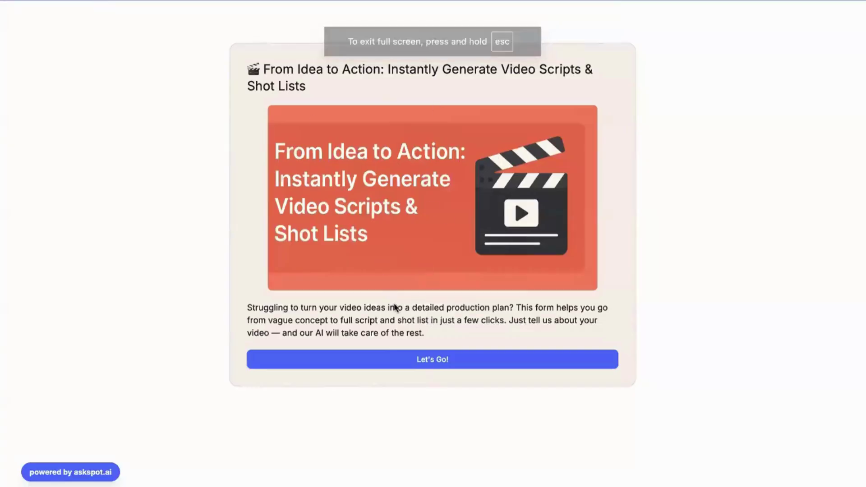
click(450, 358)
click(319, 75)
click(441, 312)
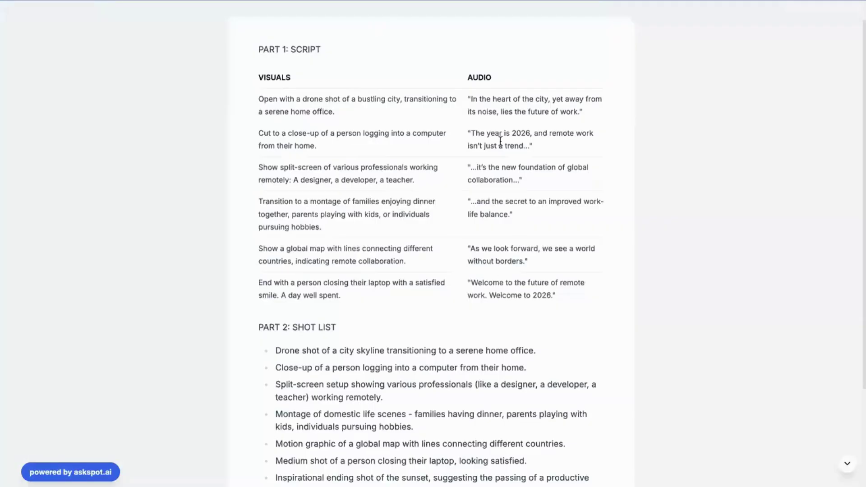
Examine the sample AI response, comparing the script's visuals and audio columns and reading through the shot list
drag(254, 40, 332, 52)
click(332, 52)
scroll(408, 248, down, 1)
scroll(409, 248, down, 2)
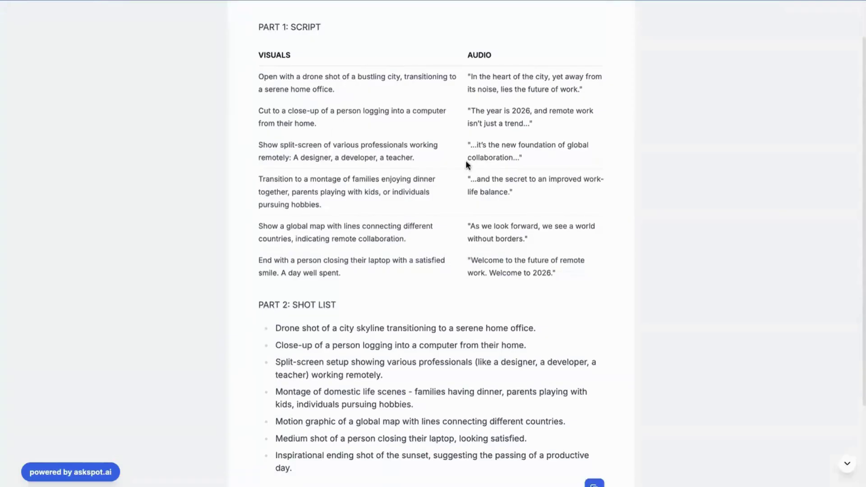
scroll(397, 54, up, 2)
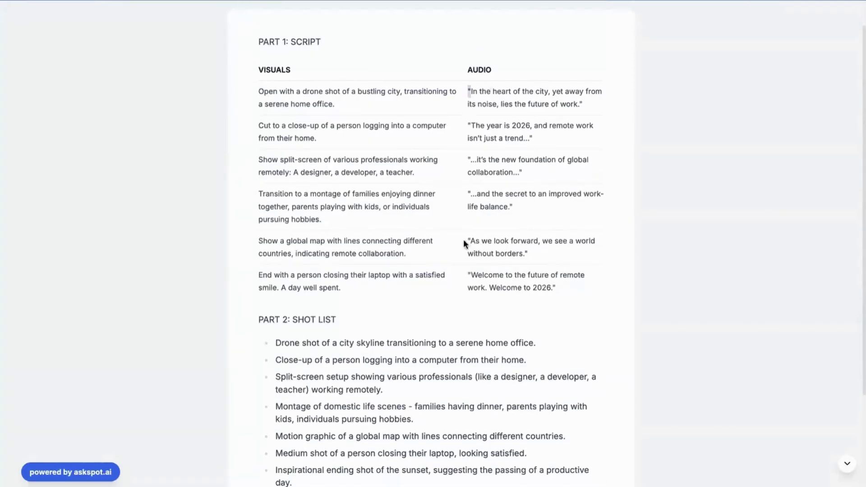
scroll(486, 83, down, 5)
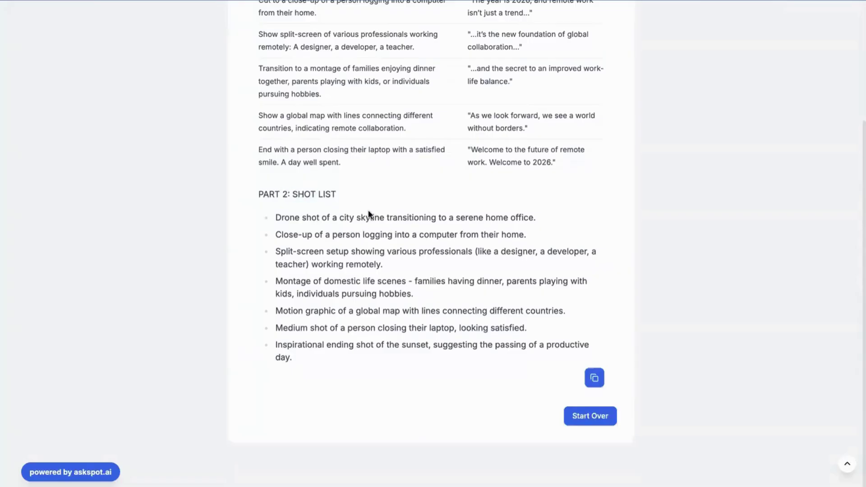
scroll(529, 228, up, 5)
scroll(545, 243, up, 1)
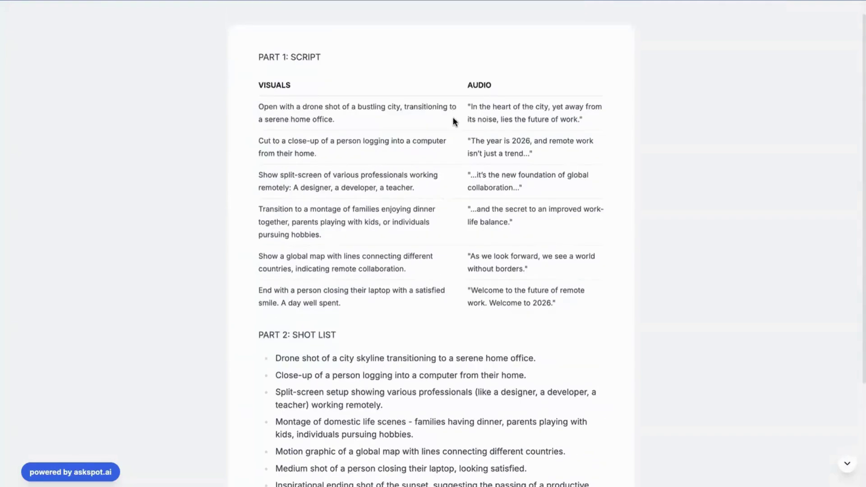
scroll(492, 234, up, 1)
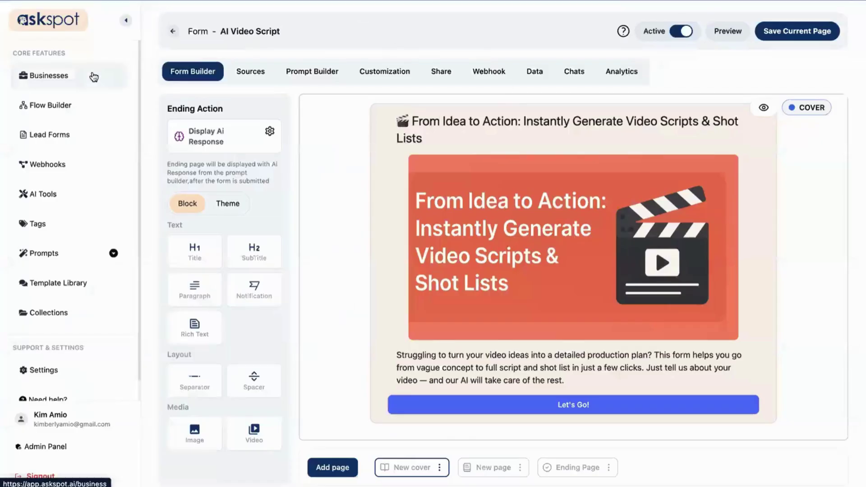
In the Bot Samples business, create an IntelliForm named "AI Video Script and Shot List"
click(93, 77)
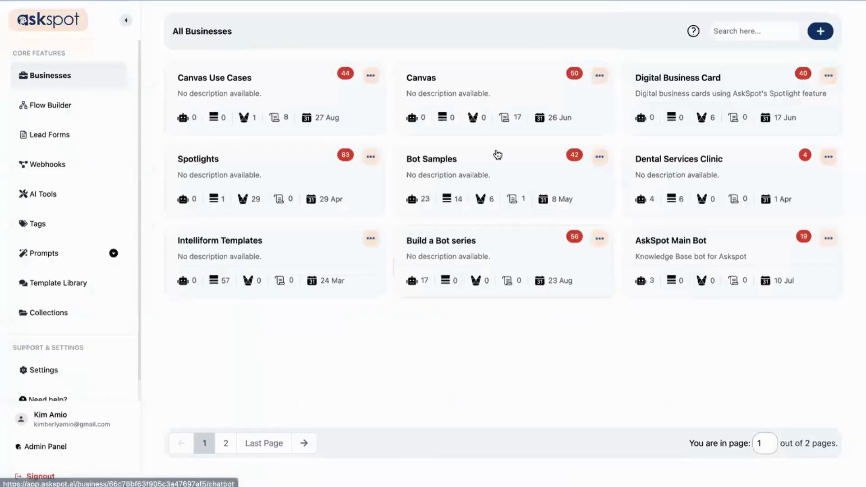
click(489, 133)
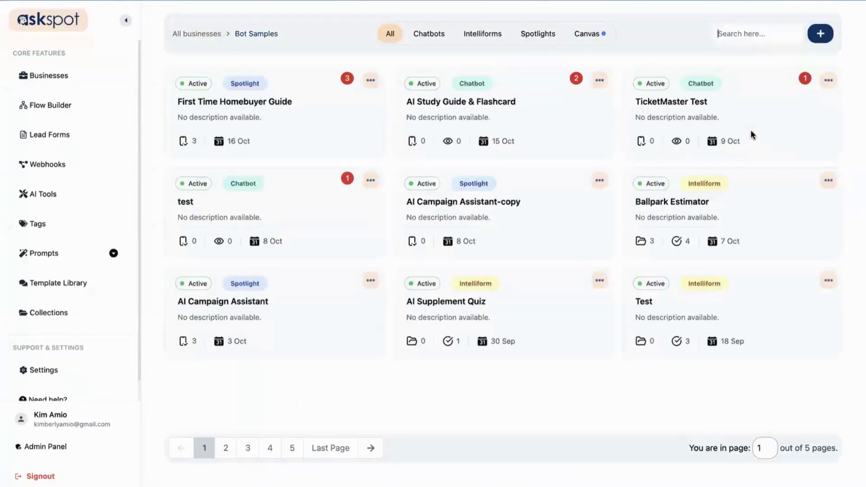
click(822, 33)
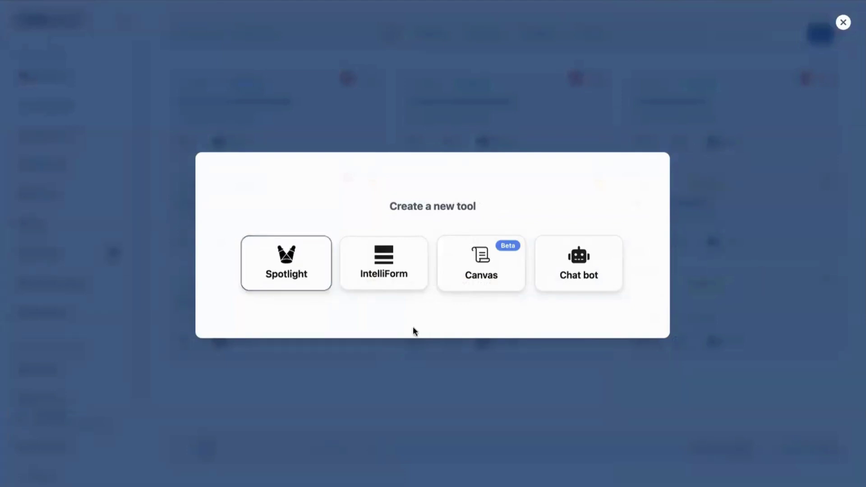
click(400, 261)
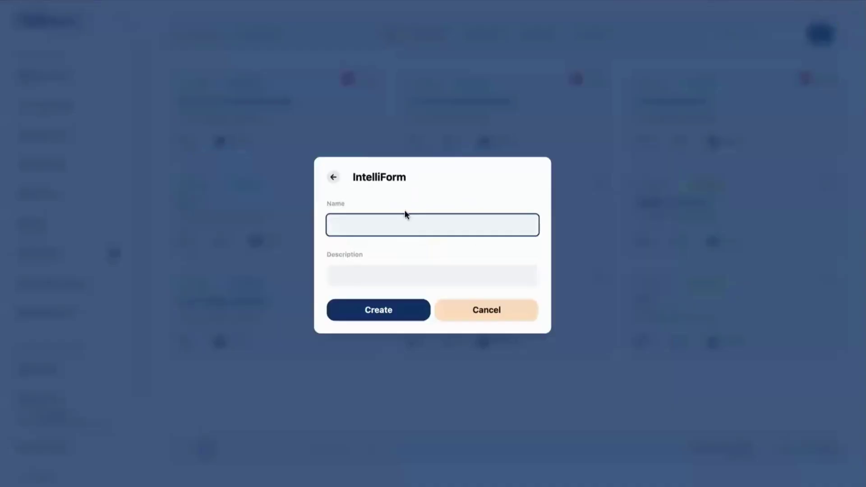
text(AI Video Script and S)
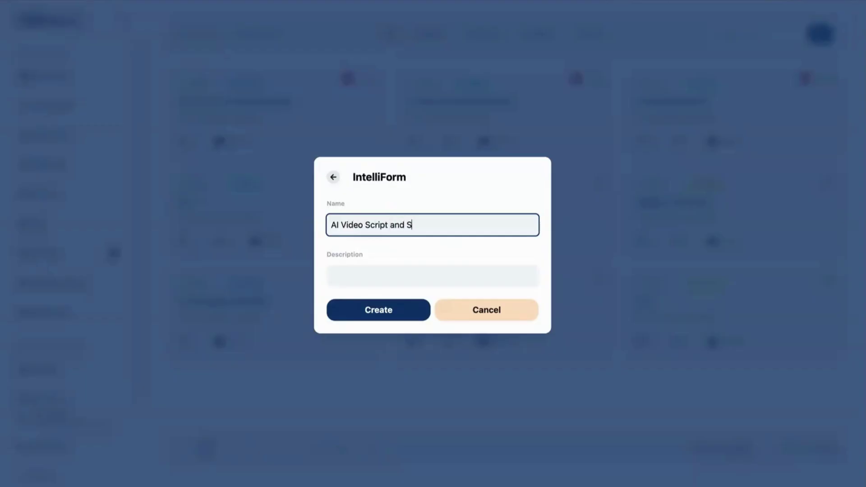
text(hot List)
click(392, 309)
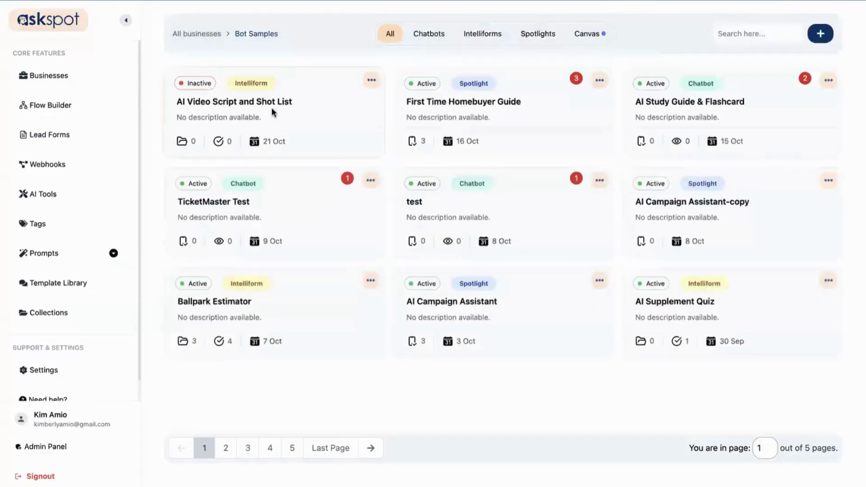
Open the AI Video Script and Shot List form in the builder and add a cover page ahead of the form page
click(271, 107)
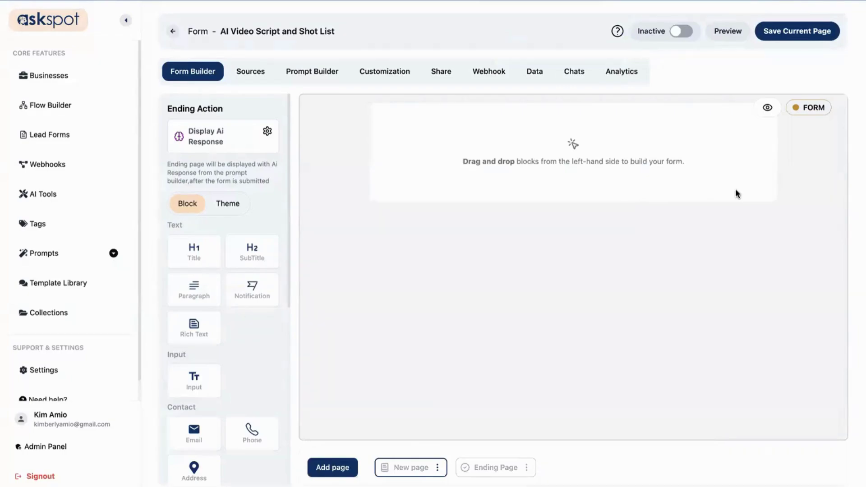
scroll(258, 407, down, 1)
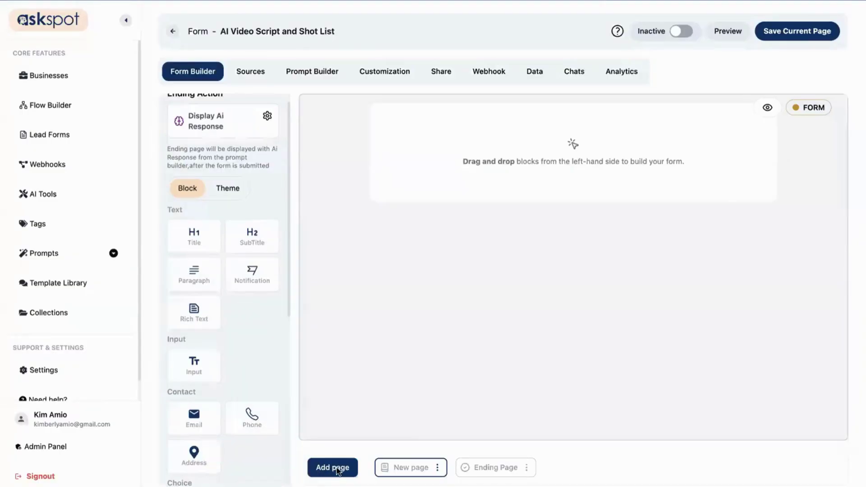
click(319, 469)
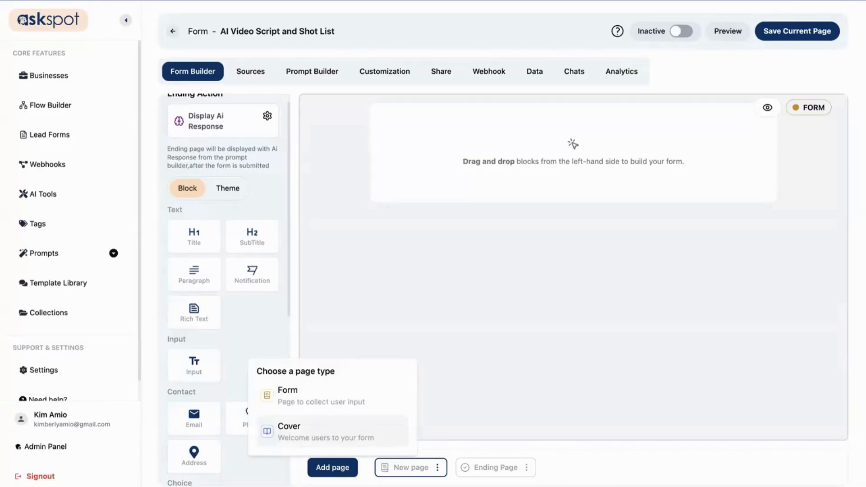
click(327, 431)
drag(394, 468, 432, 468)
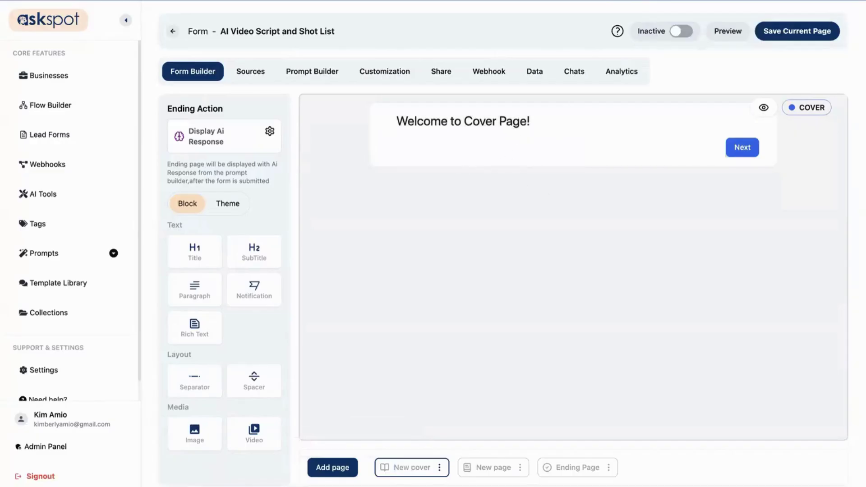
Set the cover page title to "🎬 From Idea to Action: Instantly Generate Video Scripts & Shot Lists" and save it
click(490, 122)
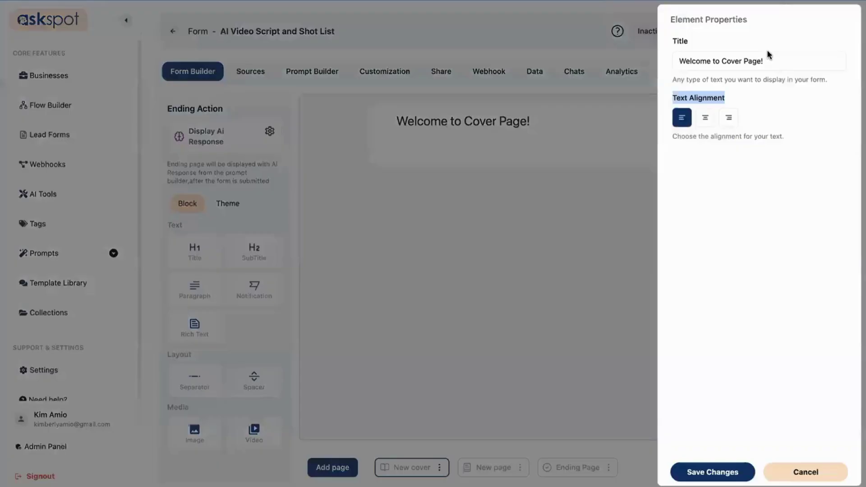
key(ctrl+a)
key(ctrl+v)
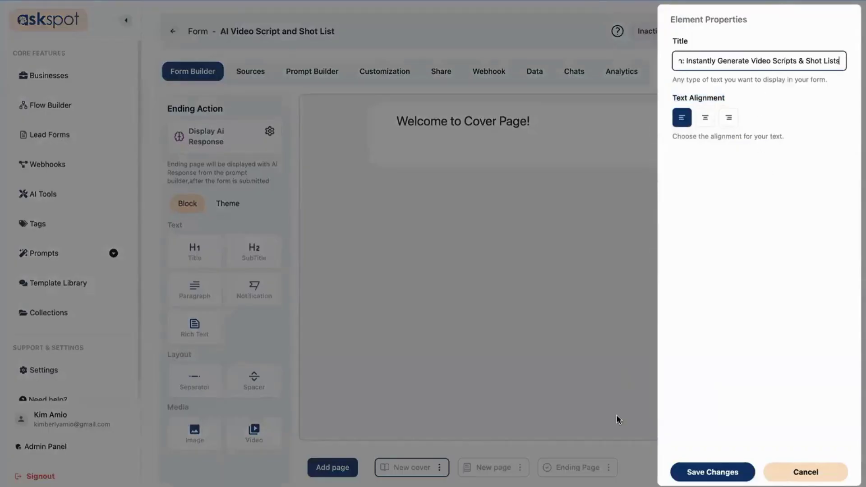
drag(744, 63, 650, 56)
drag(747, 60, 679, 61)
drag(774, 60, 838, 60)
click(831, 59)
click(726, 472)
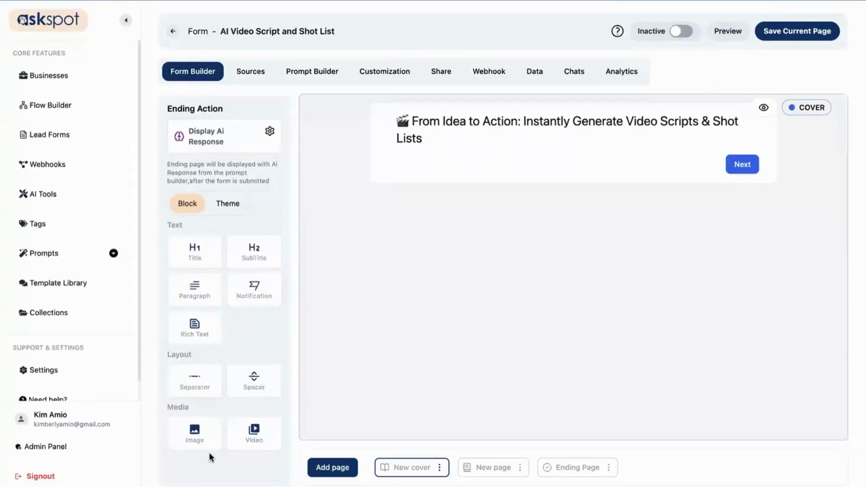
Add an image block below the cover title and load the ChatGPT-generated PNG from Downloads as its image
drag(199, 431, 456, 155)
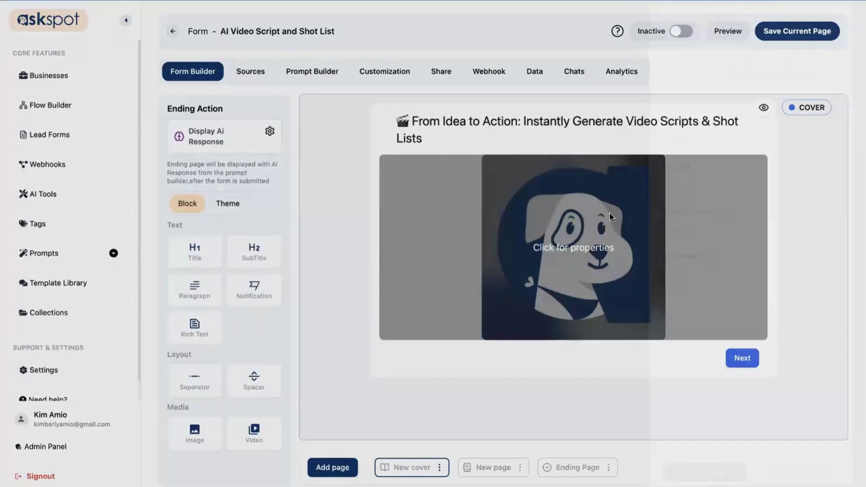
click(610, 213)
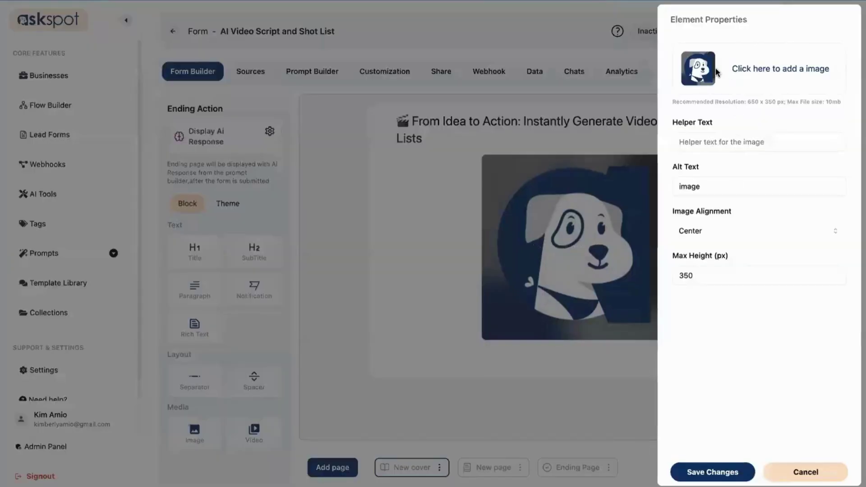
drag(719, 73, 834, 73)
click(829, 105)
drag(748, 102, 757, 104)
click(778, 100)
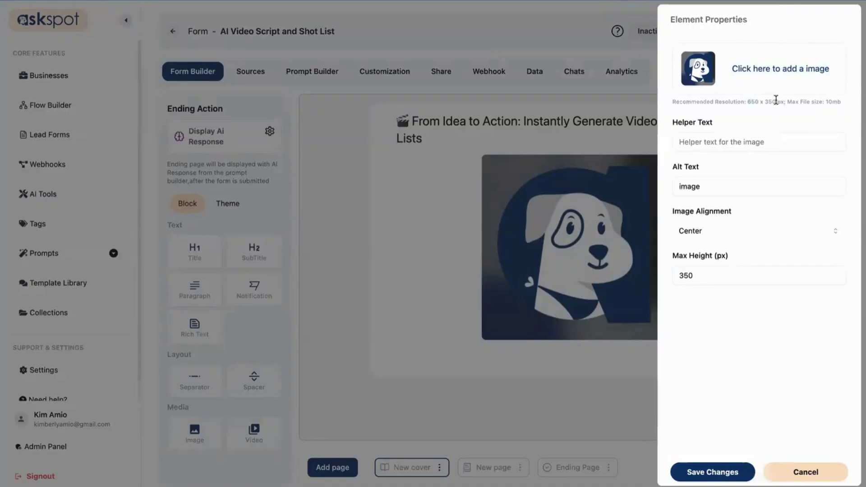
click(774, 100)
click(810, 73)
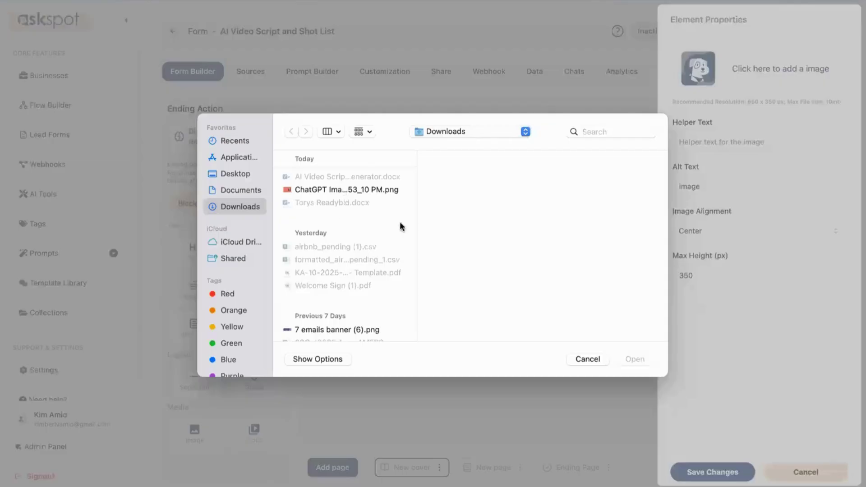
click(347, 190)
click(634, 359)
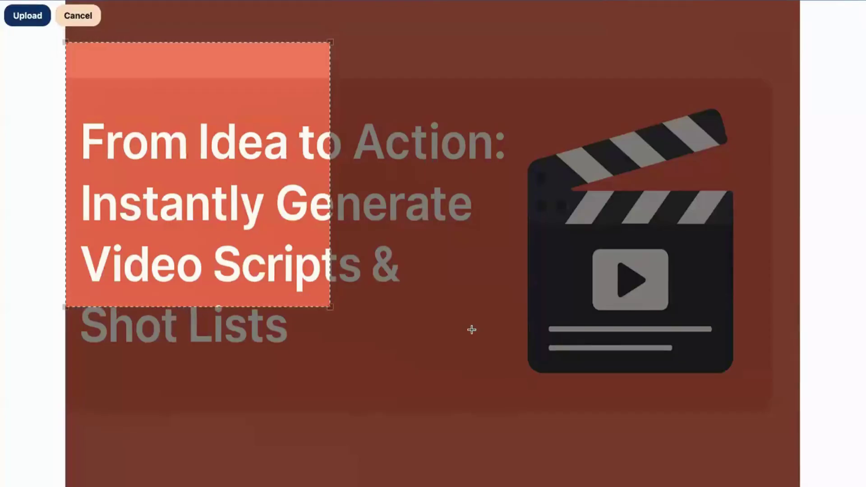
Crop the banner to the picture's full width, keeping the headline and clapperboard, then upload it and save the image block
drag(329, 306, 732, 417)
drag(833, 396, 830, 397)
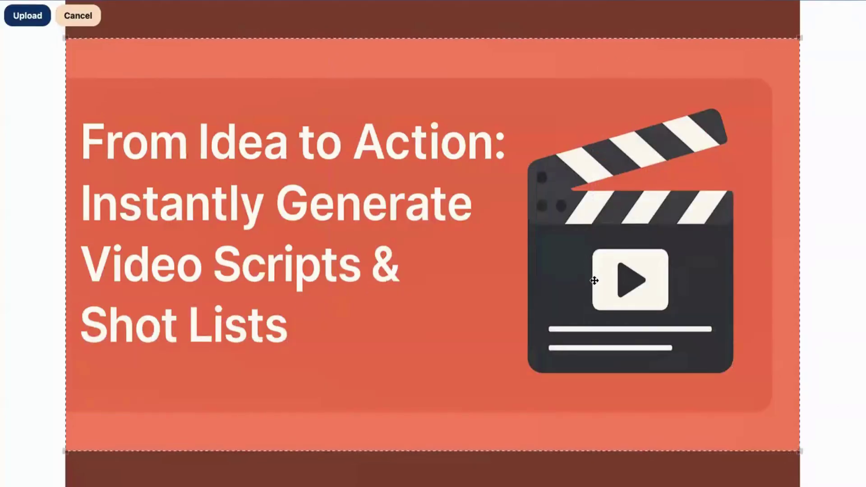
drag(594, 282, 594, 281)
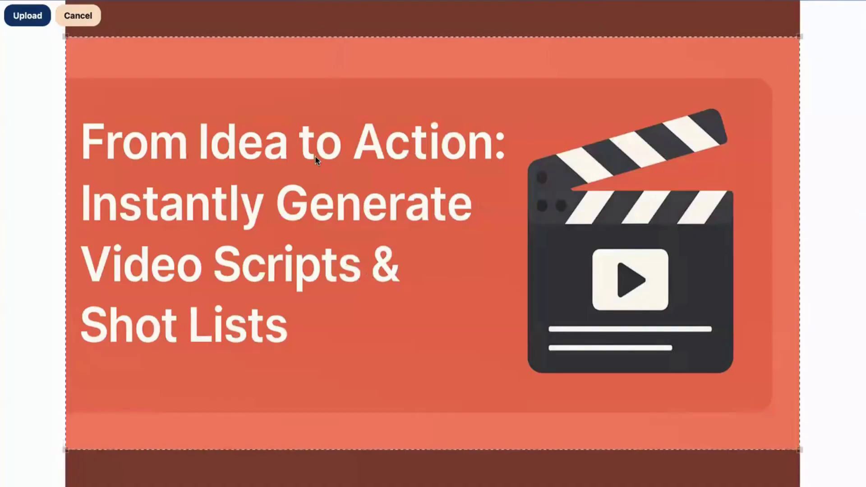
click(22, 14)
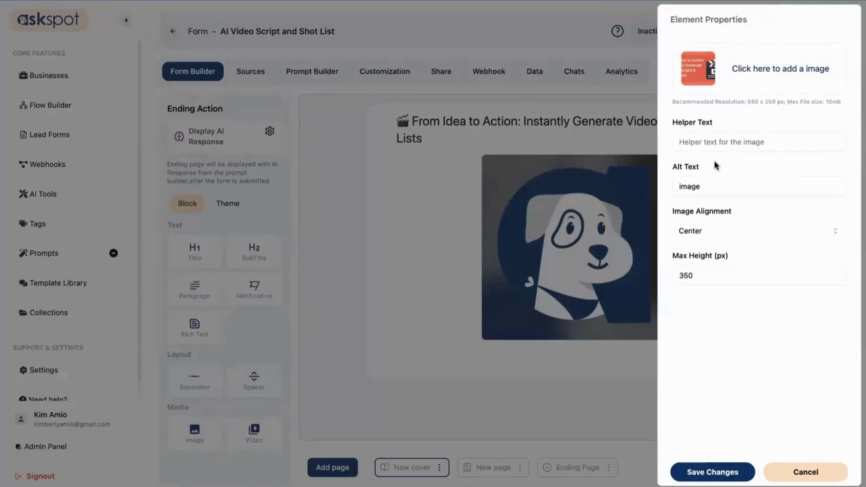
click(581, 105)
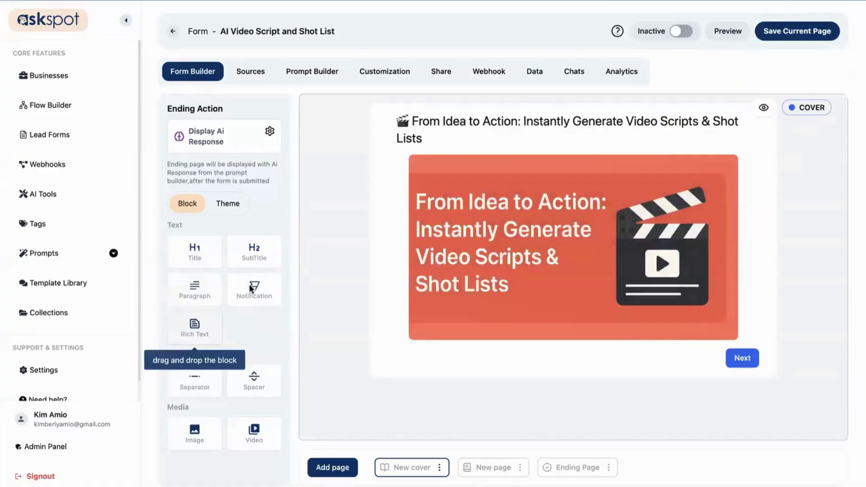
Add a paragraph block below the cover image and replace its placeholder with the intro beginning "Struggling to turn your video ideas into a detailed production plan?"
drag(183, 296, 483, 343)
click(477, 354)
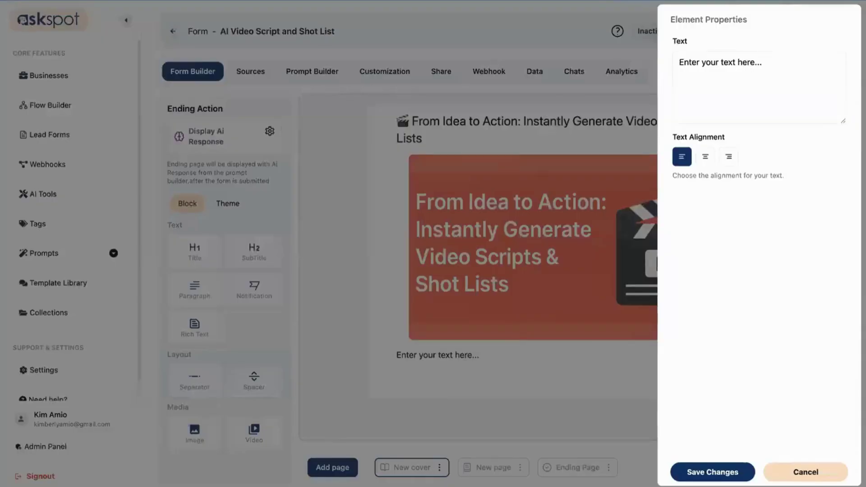
click(732, 95)
key(ctrl+a)
text(Struggling to turn your video ideas into a detailed production plan? This form helps you go from vague concept to full script and shot list in just a few clicks. Just tell us about your video — and our AI will take care of the rest.)
scroll(756, 71, up, 2)
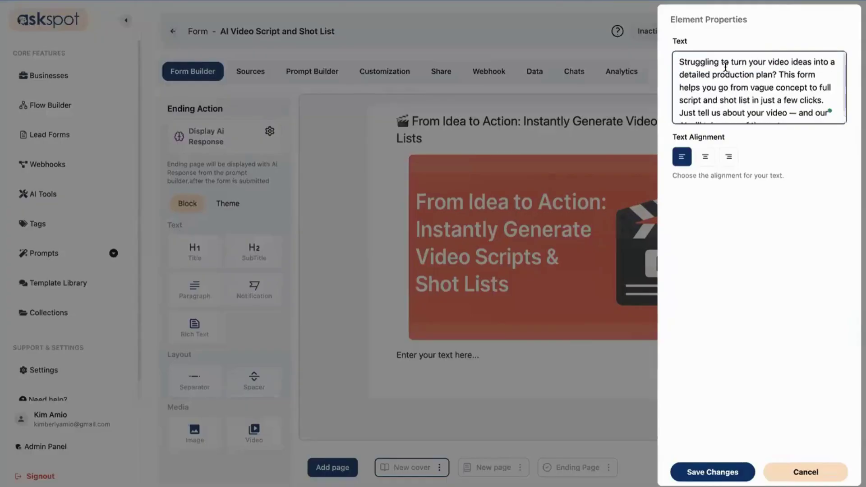
Read through the cover paragraph's intro text from beginning to end in its properties
drag(682, 62, 730, 58)
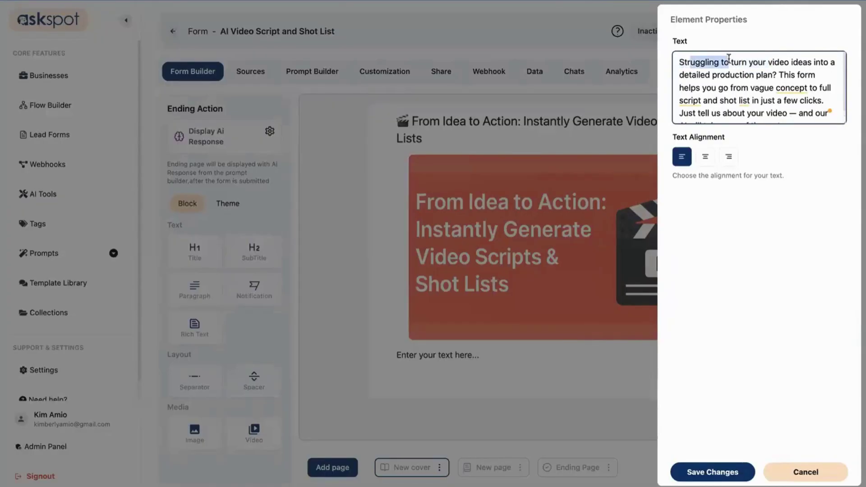
double_click(778, 62)
click(790, 61)
double_click(821, 62)
click(724, 83)
scroll(745, 85, down, 1)
click(766, 63)
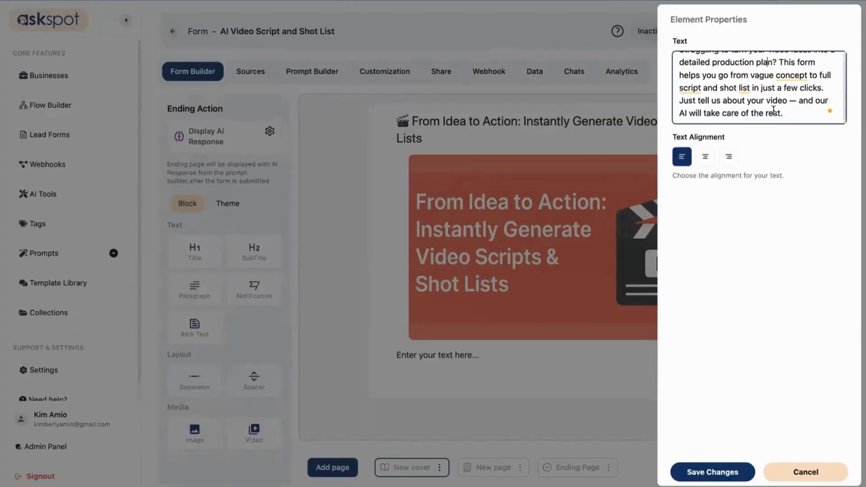
click(818, 88)
drag(789, 100, 800, 117)
click(797, 115)
drag(771, 105, 792, 111)
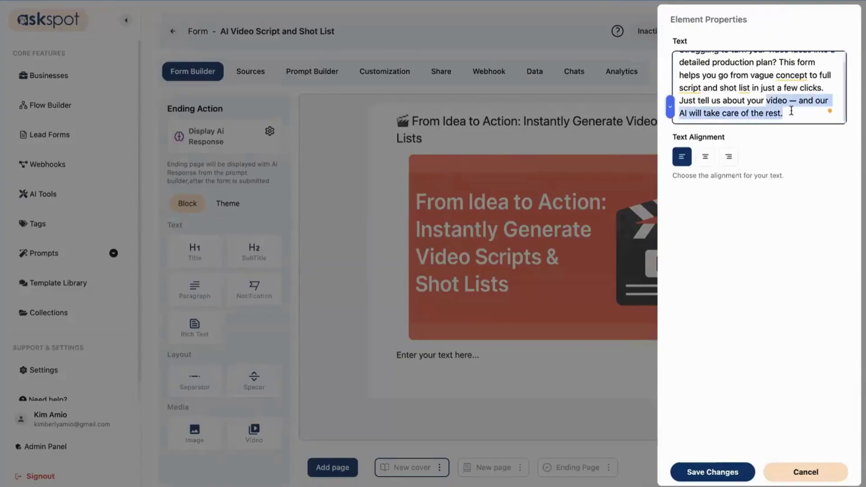
Apply the intro text to the cover's paragraph block and save the cover page
click(790, 108)
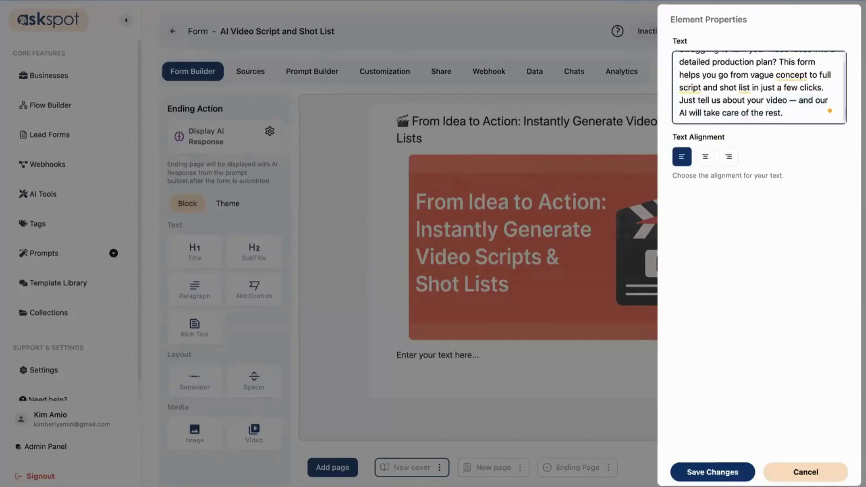
click(727, 472)
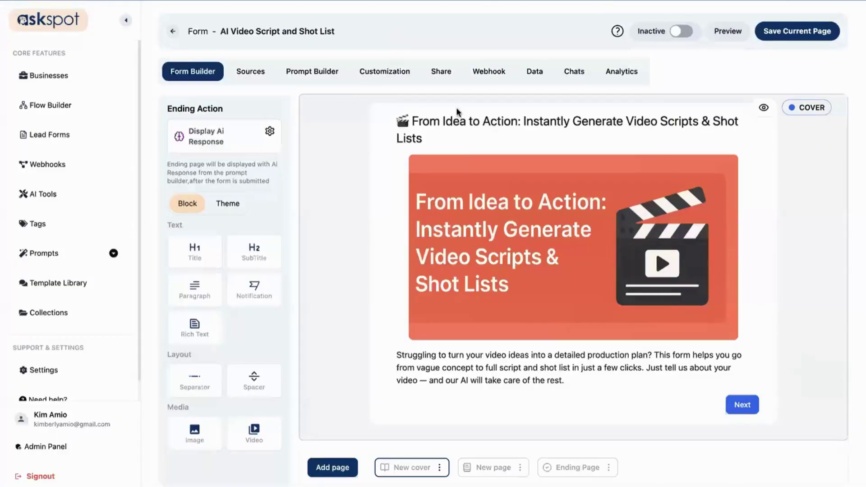
click(811, 24)
Open the form page after the cover and add a text input block to it
click(477, 469)
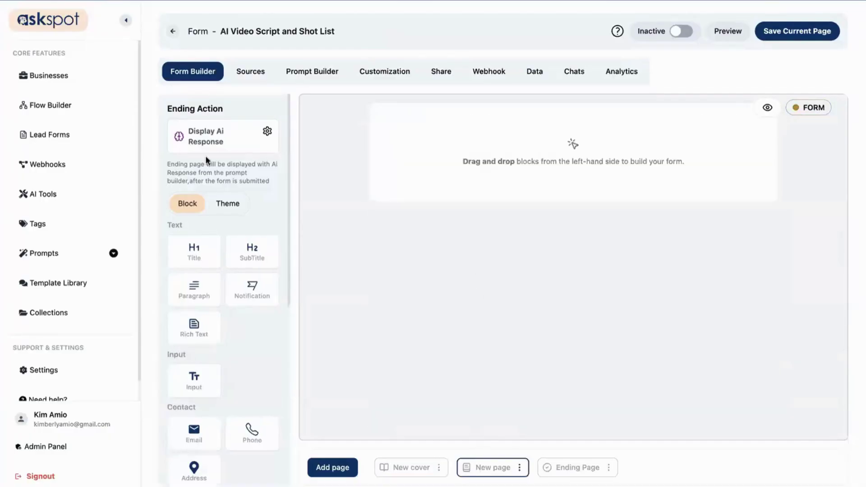
scroll(248, 284, down, 3)
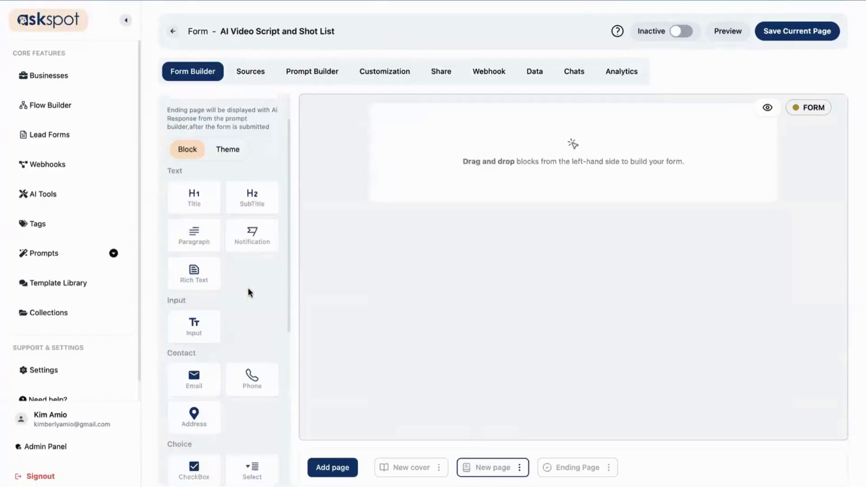
drag(182, 288, 451, 131)
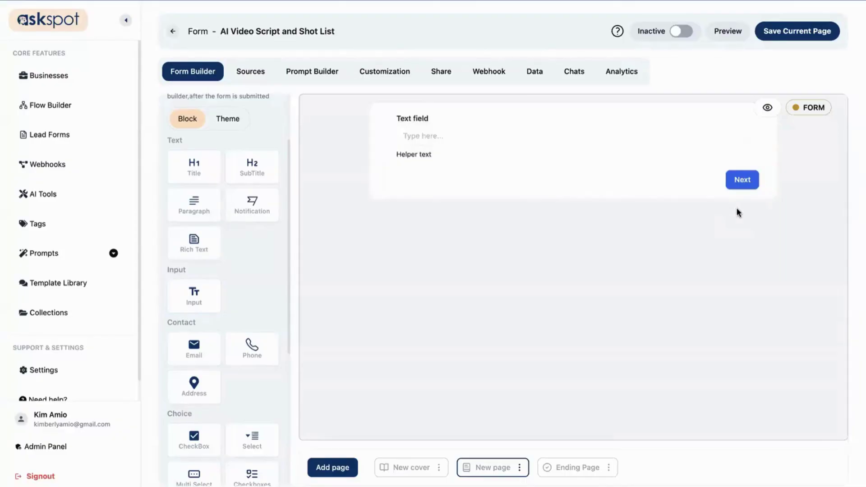
scroll(201, 360, down, 2)
scroll(201, 360, up, 3)
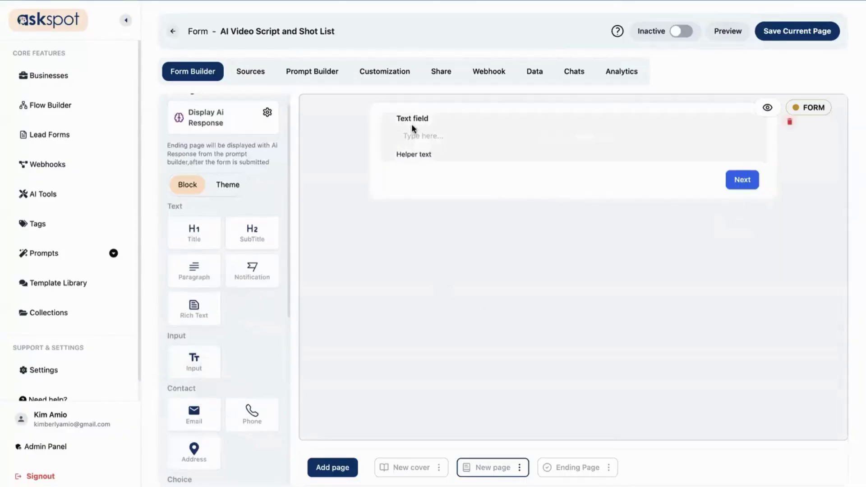
scroll(212, 316, down, 1)
drag(193, 314, 412, 319)
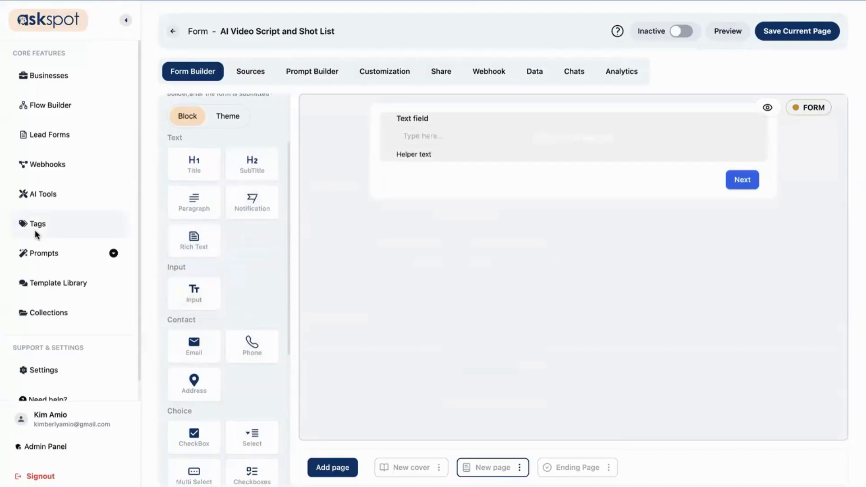
Open the new input block's properties and set its unique ID to video_topic
click(587, 143)
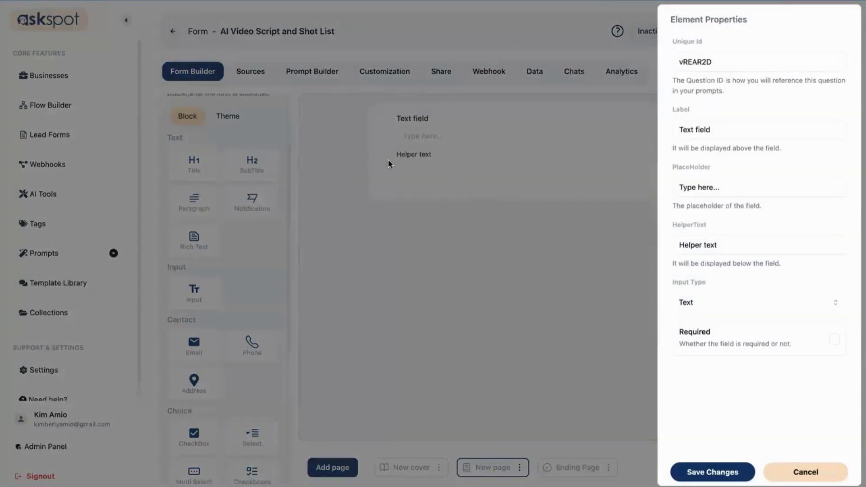
double_click(724, 59)
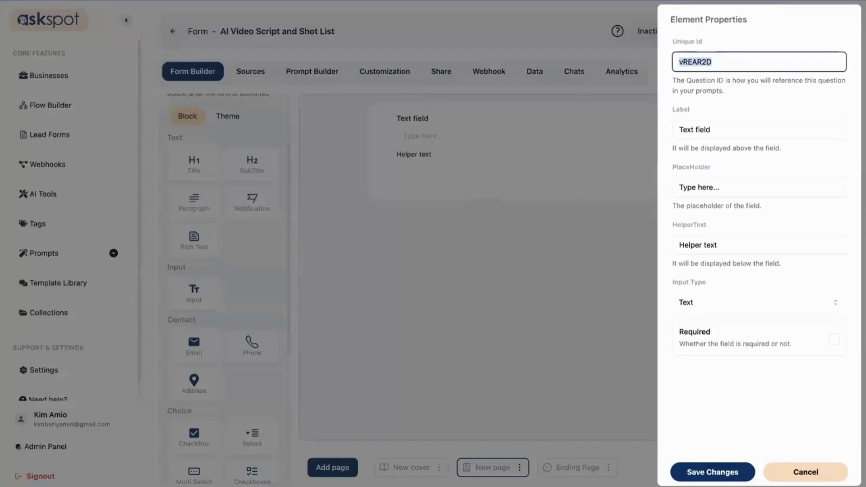
text(video_)
key(Down)
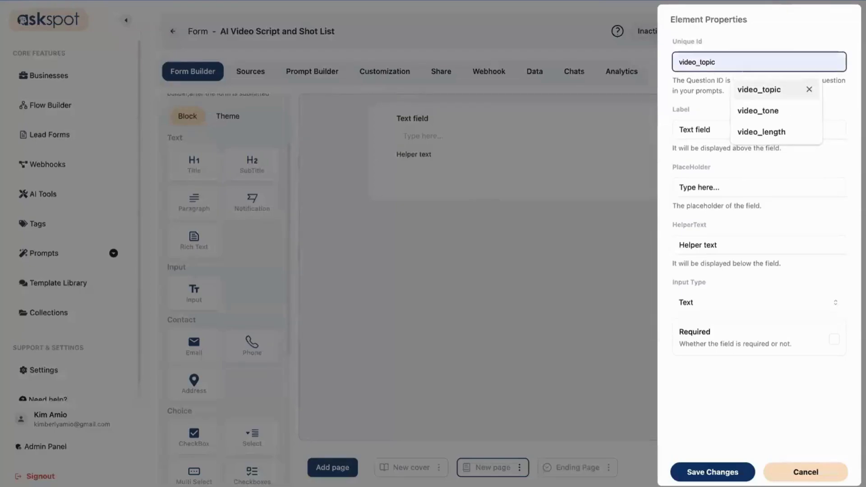
key(Return)
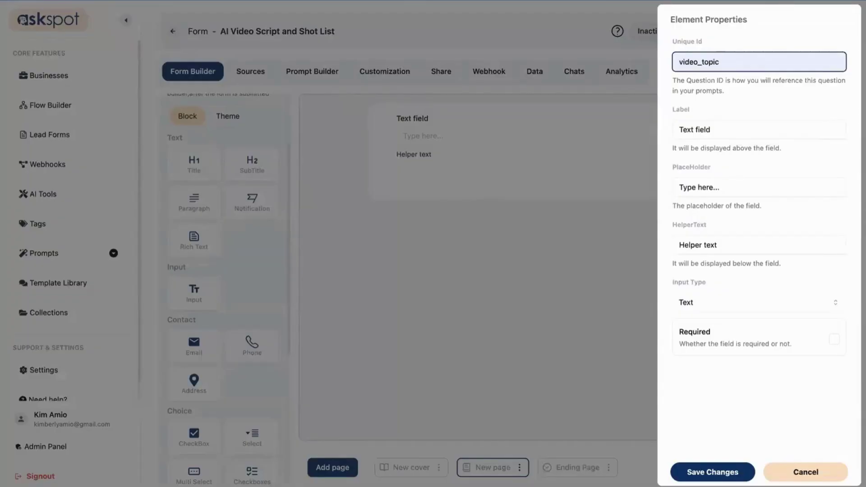
Label the field "What is your video about?" and set its placeholder to e.g., "Sustainable fashion trends for 2025"
double_click(733, 136)
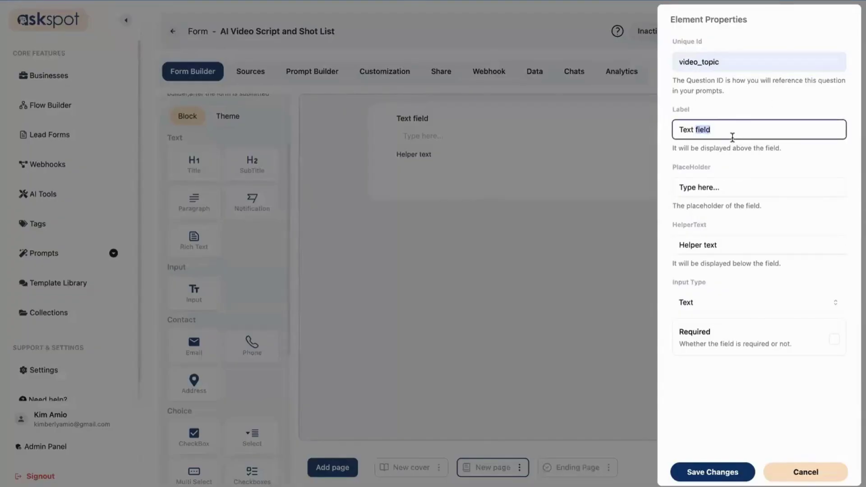
key(ctrl+a)
text(What is you)
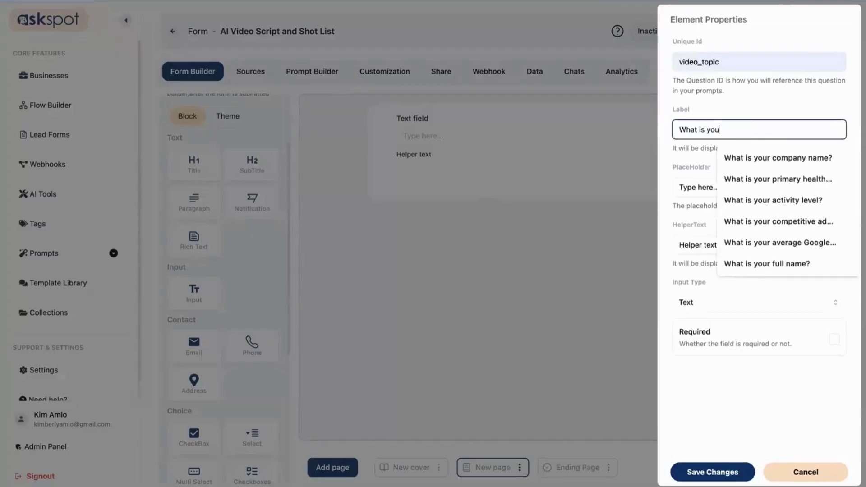
text(r video)
key(Down)
key(Return)
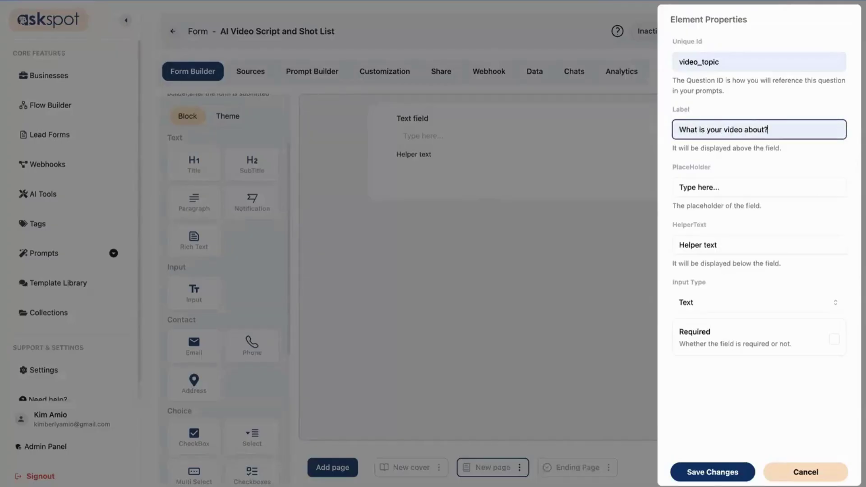
triple_click(735, 181)
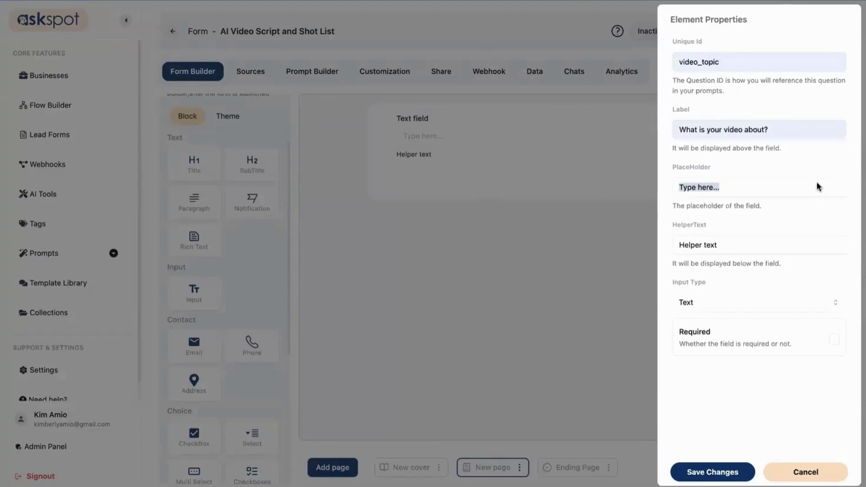
text(e.g., "Sustainable fashion trends for 2025")
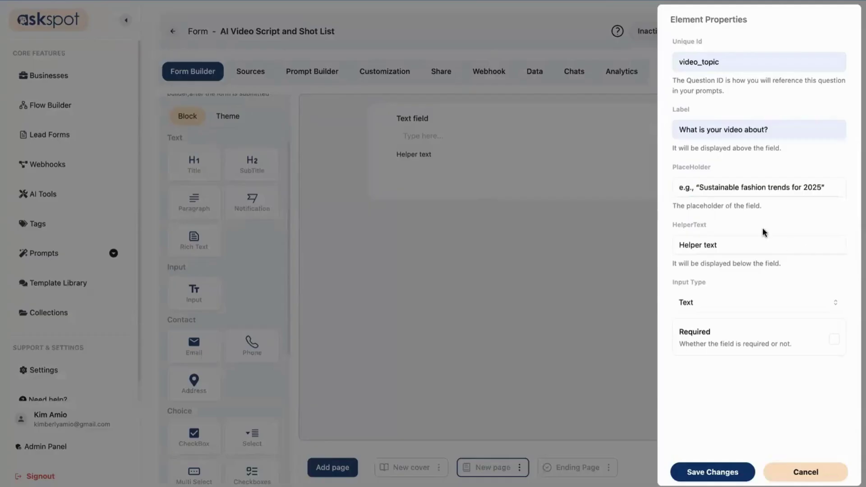
Replace the helper text with "Provide a short title or one-sentence summary of the video idea." and read it through
triple_click(761, 245)
text(Provide a short title or one-sentence summary of the video idea.)
drag(691, 245, 631, 247)
click(689, 246)
shift+click(741, 243)
click(743, 246)
drag(758, 245, 831, 240)
click(825, 238)
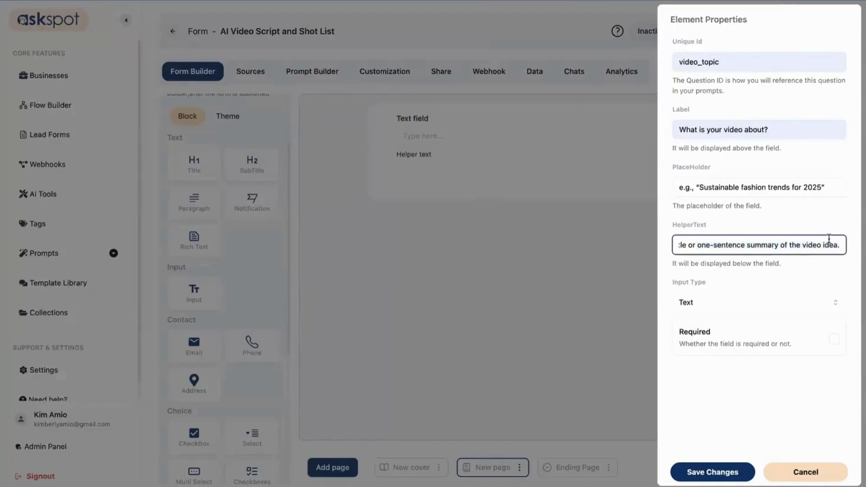
Change the video topic field's input type to Textarea and make it required
drag(666, 277, 722, 276)
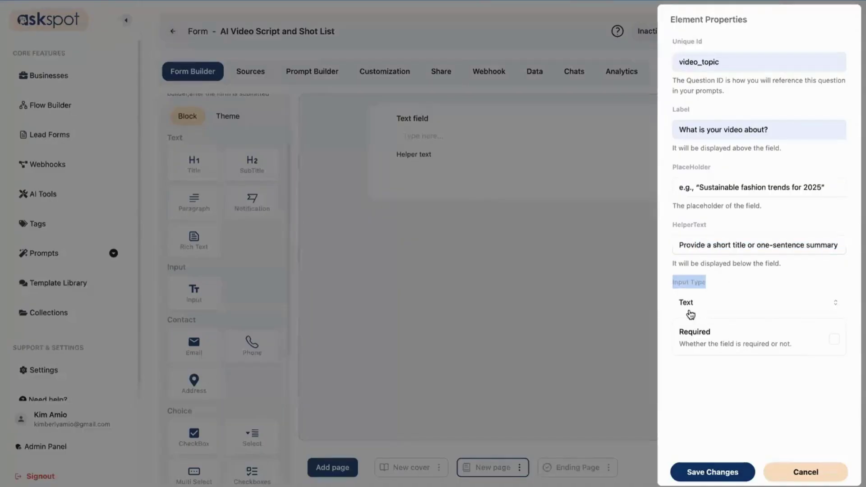
click(717, 305)
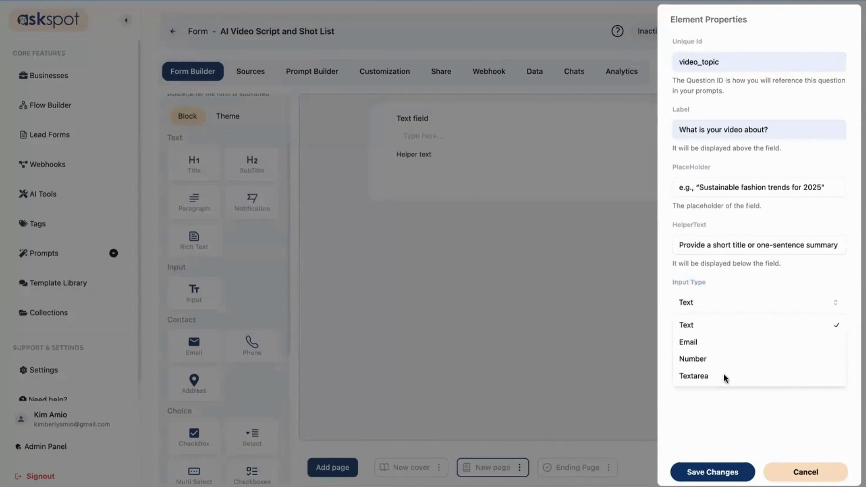
click(722, 374)
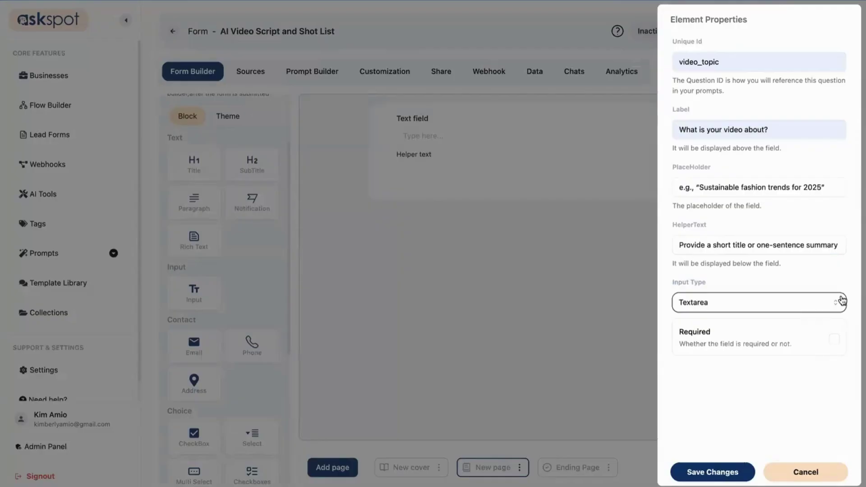
click(835, 340)
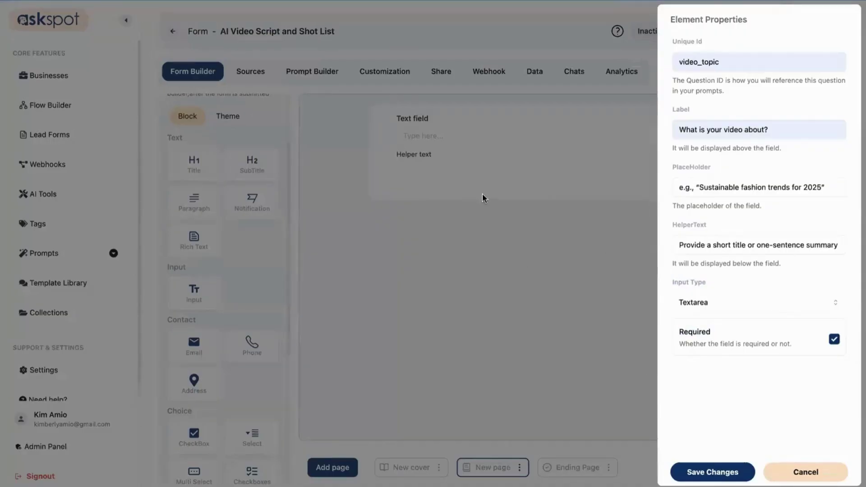
Recheck the video topic field's unique ID and save its properties
click(752, 67)
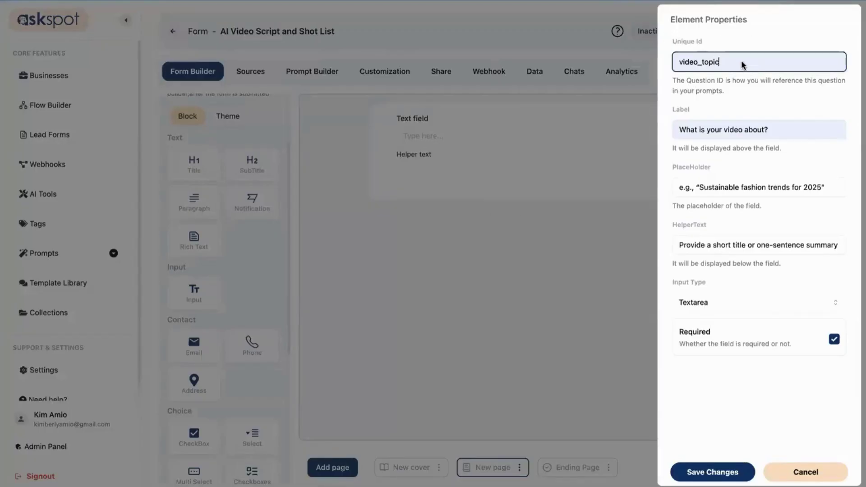
double_click(730, 65)
click(731, 86)
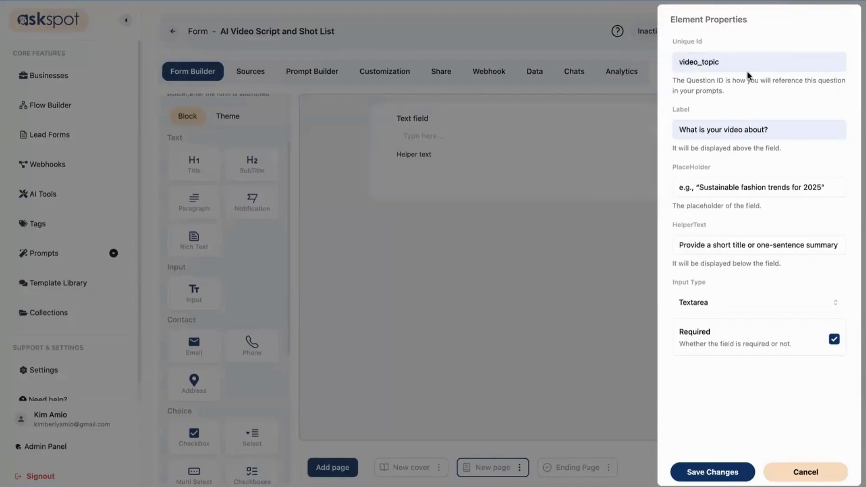
click(736, 65)
click(741, 92)
click(737, 63)
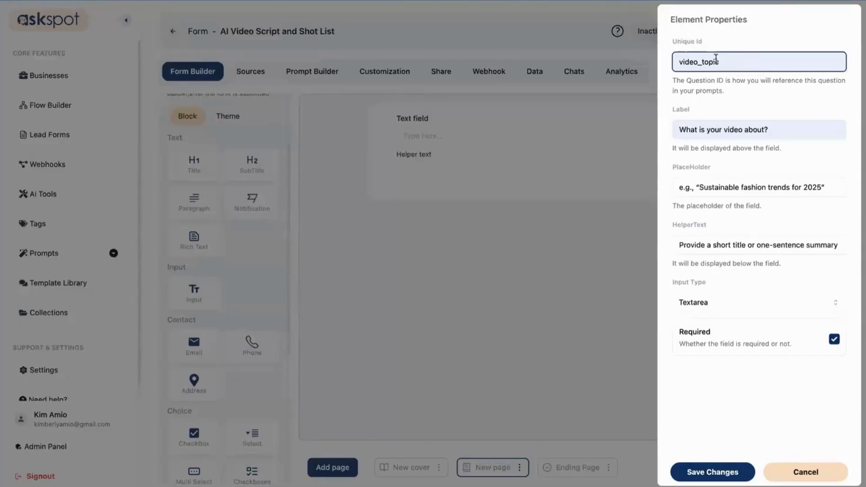
click(713, 473)
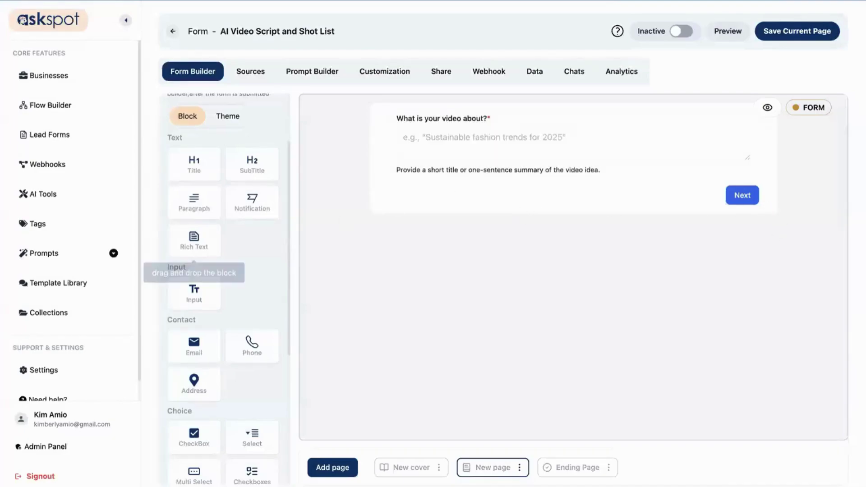
Add a separator below the video topic question and a second text input block beneath it
scroll(193, 338, down, 5)
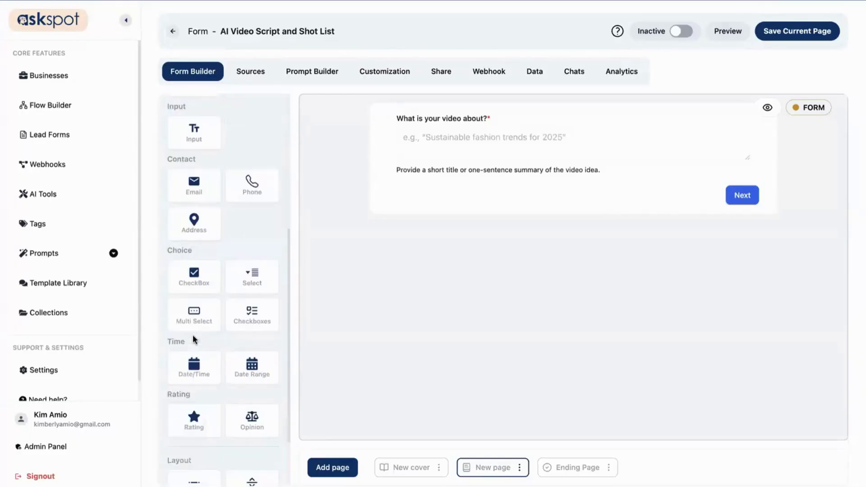
drag(192, 406, 441, 199)
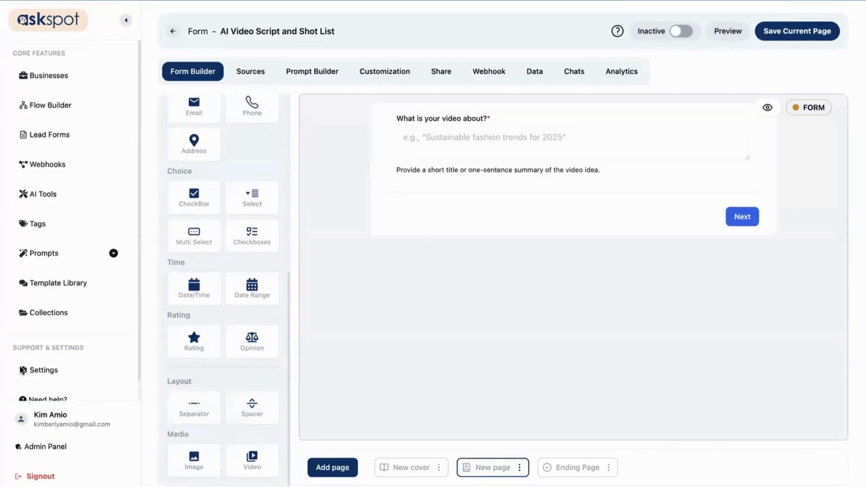
scroll(188, 318, up, 3)
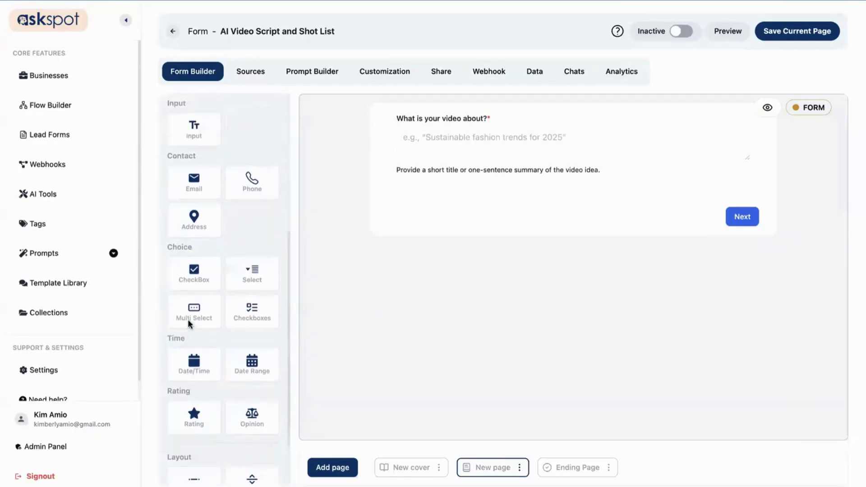
drag(201, 180, 483, 230)
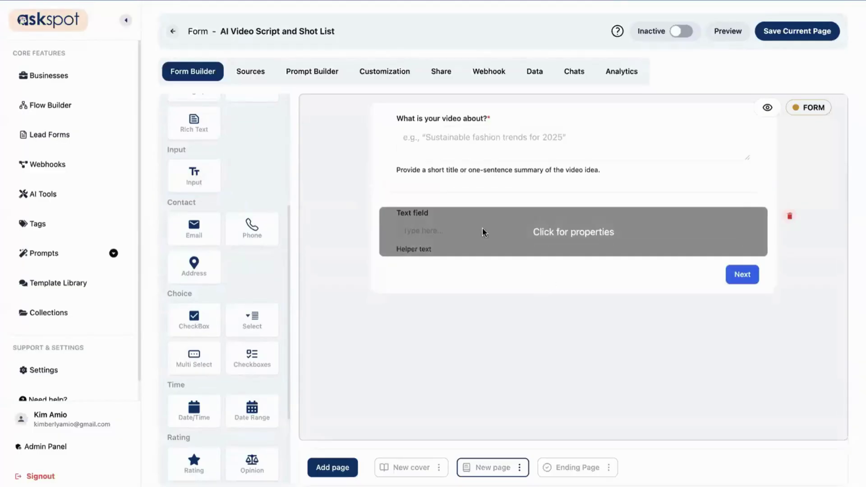
Open the second input block's properties and set its unique ID to key_message
click(755, 251)
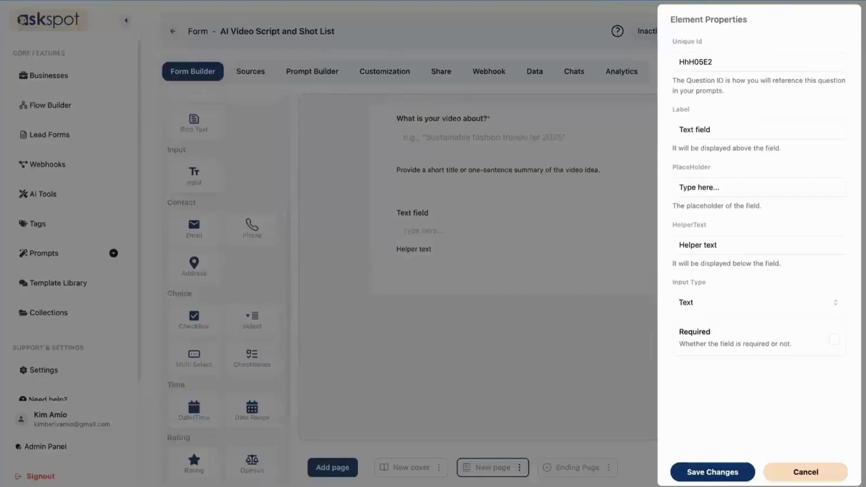
double_click(725, 64)
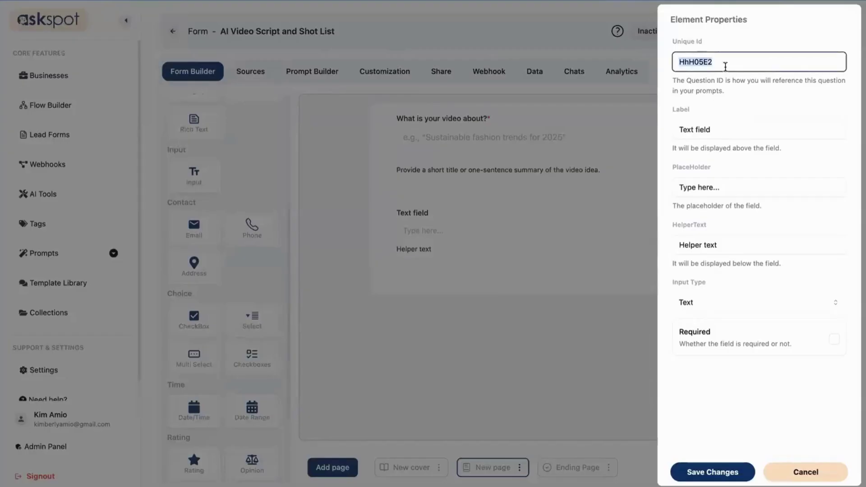
click(723, 67)
double_click(724, 65)
text(key_message)
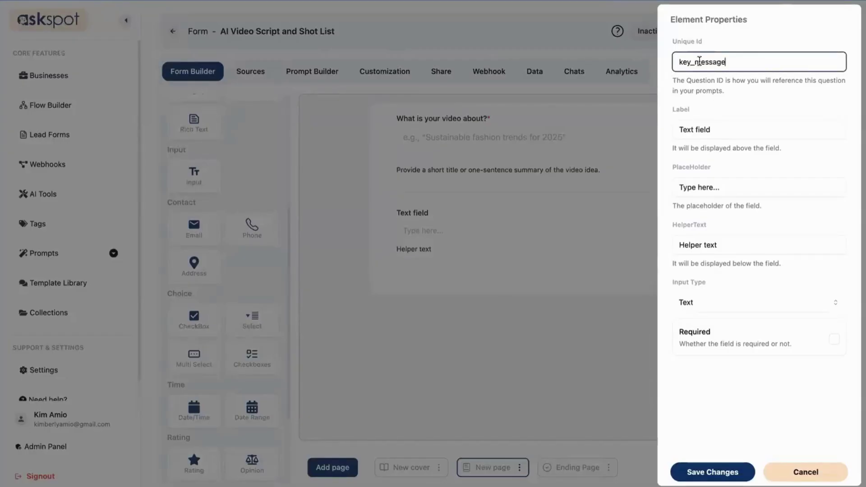
Set the second field's label to "What's the key message or takeaway you want viewers to remember?" and read it through
click(726, 119)
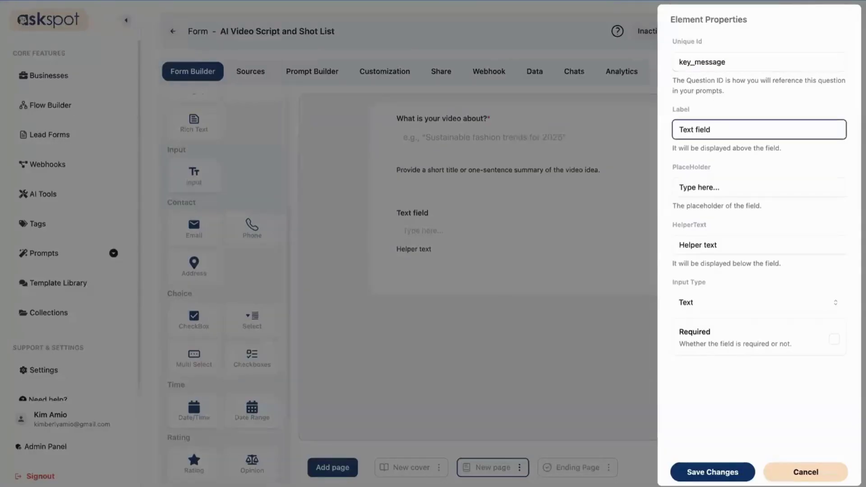
click(776, 129)
key(ctrl+shift+Left)
key(ctrl+shift+Left)
text(What’s the key message or takeaway you want viewers to remember?)
mouse_move(769, 129)
mouse_down()
mouse_move(660, 130)
mouse_move(773, 130)
mouse_up()
click(678, 128)
click(774, 129)
shift+click(834, 128)
click(832, 131)
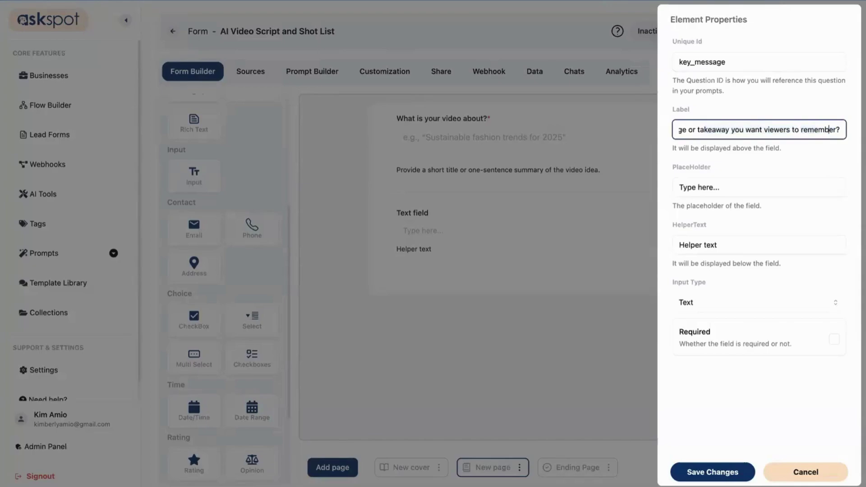
Set the key message field's placeholder to "e.g., Sustainable fashion is stylish & affordable"
triple_click(769, 192)
text(e.g., Sustainable fashion is stylish & affordable)
key(shift+Home)
key(End)
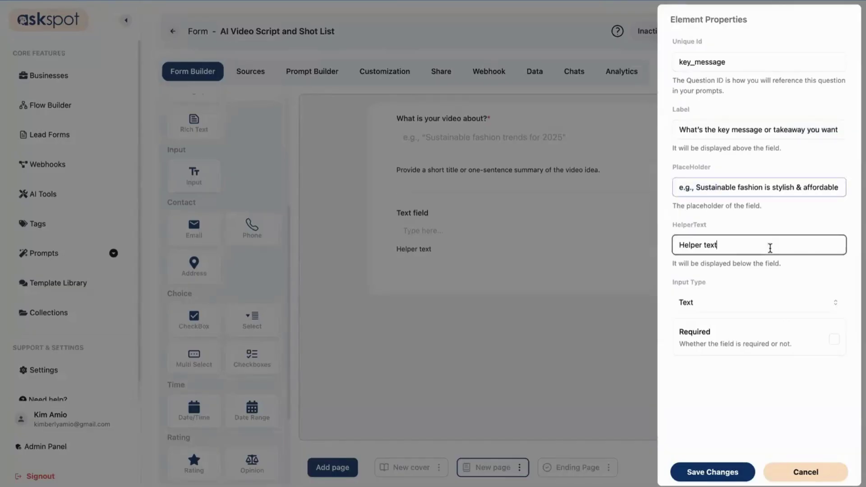
Set the key message field's helper text to "Think of this as your core thesis or the 'big idea' behind your video."
click(753, 245)
key(ctrl+a)
text(Think of this as your core thesis or the "big idea" behind your video)
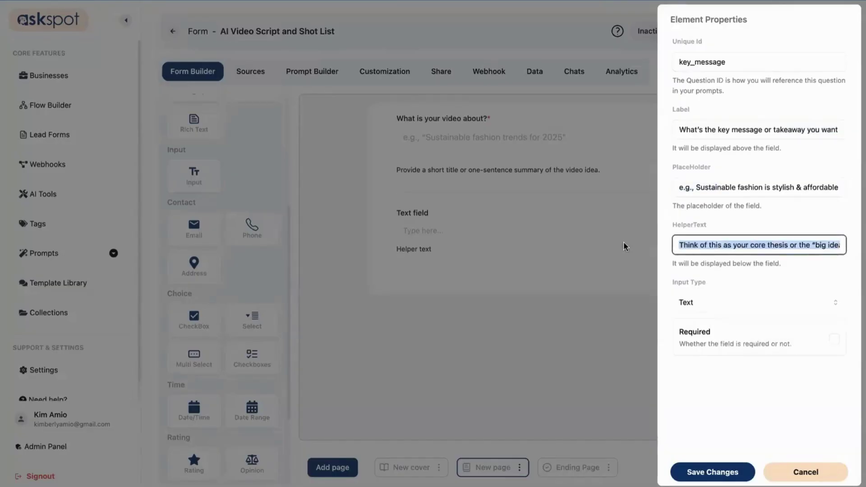
Read through the key message field's placeholder and helper text
double_click(690, 168)
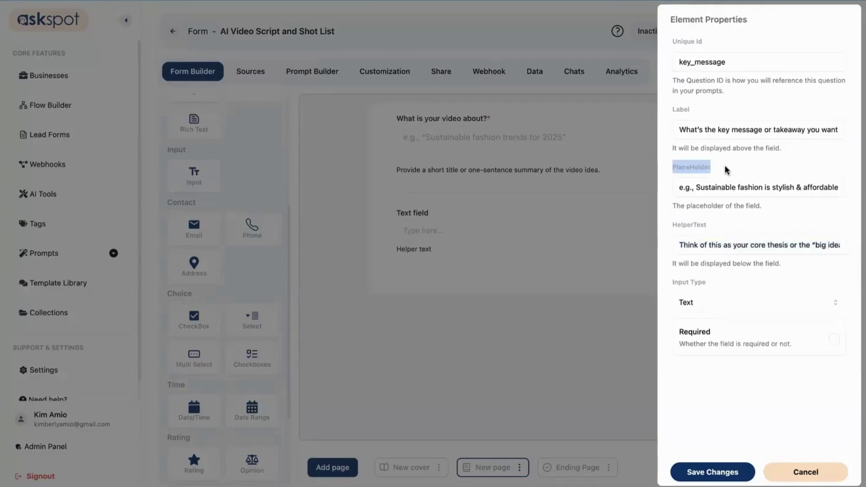
click(725, 170)
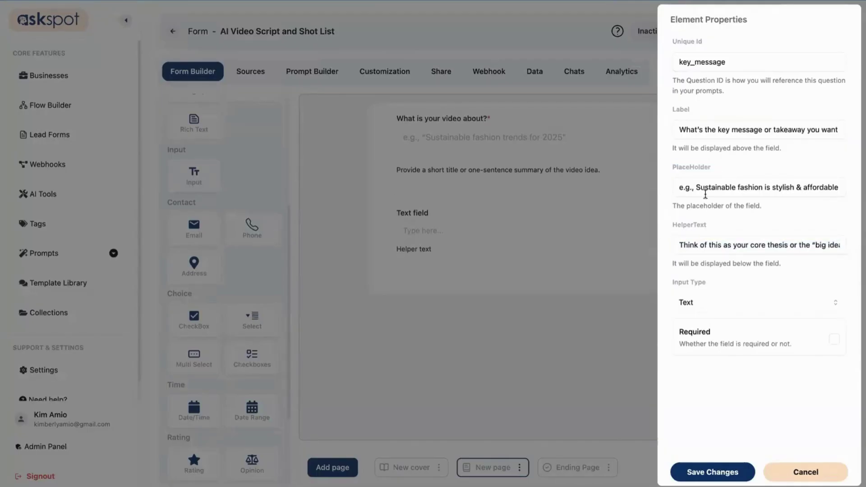
click(689, 189)
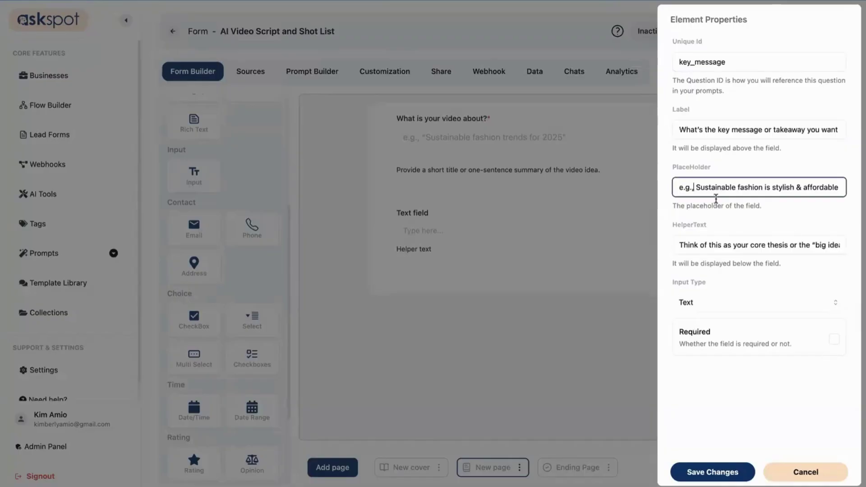
key(shift+Home)
key(shift+End)
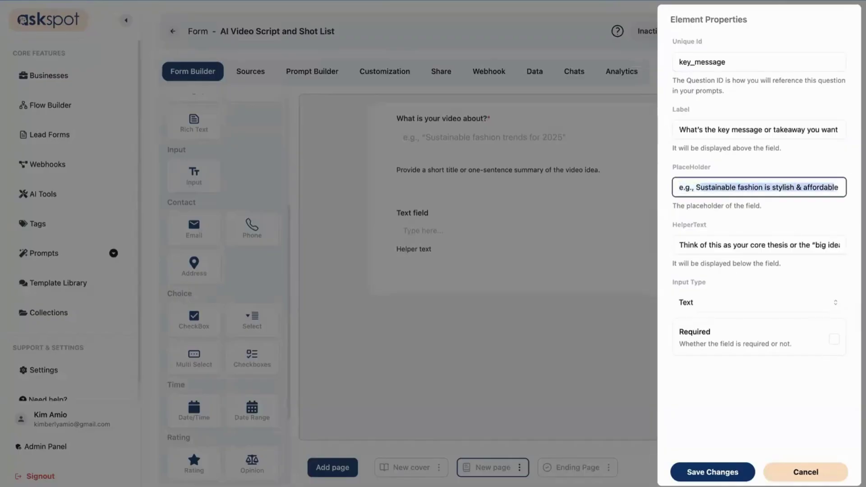
click(842, 192)
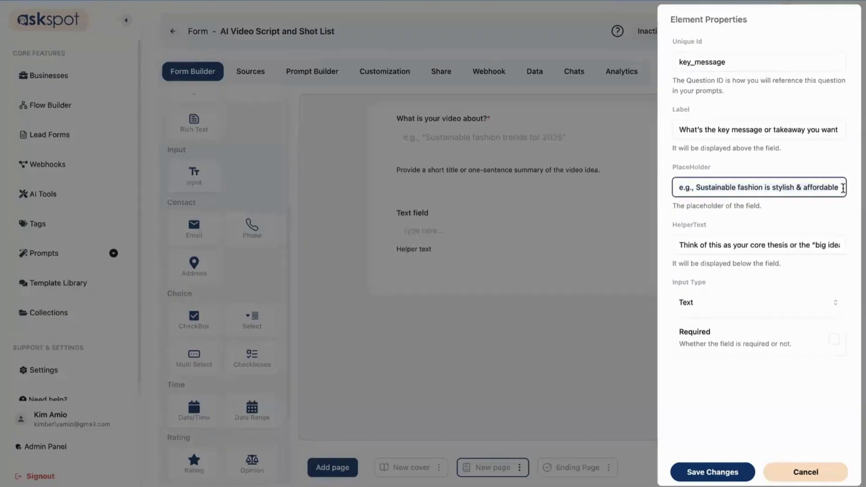
drag(735, 224, 740, 222)
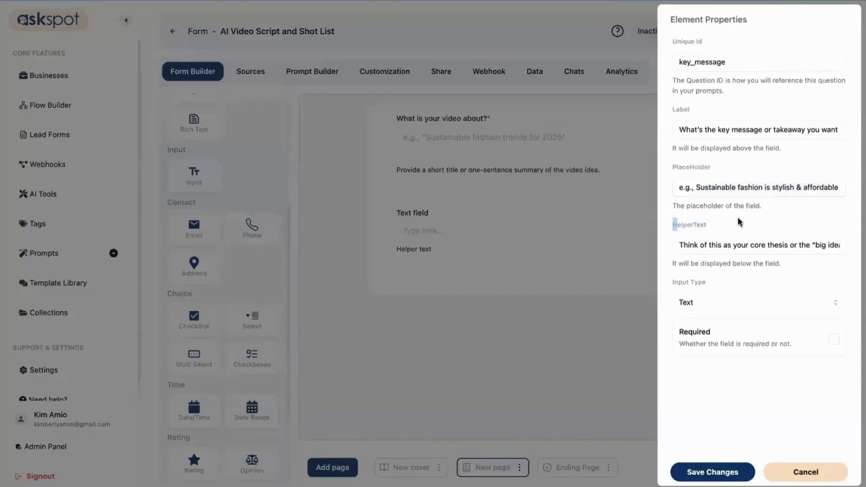
drag(681, 245, 833, 245)
click(819, 245)
key(ctrl+a)
key(Home)
Change the key message field's input type to Textarea, make it required and save its properties
click(702, 303)
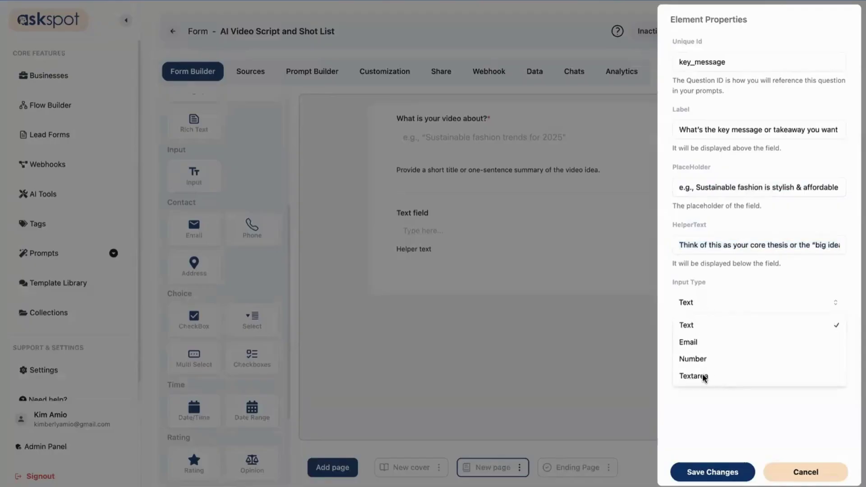
click(700, 377)
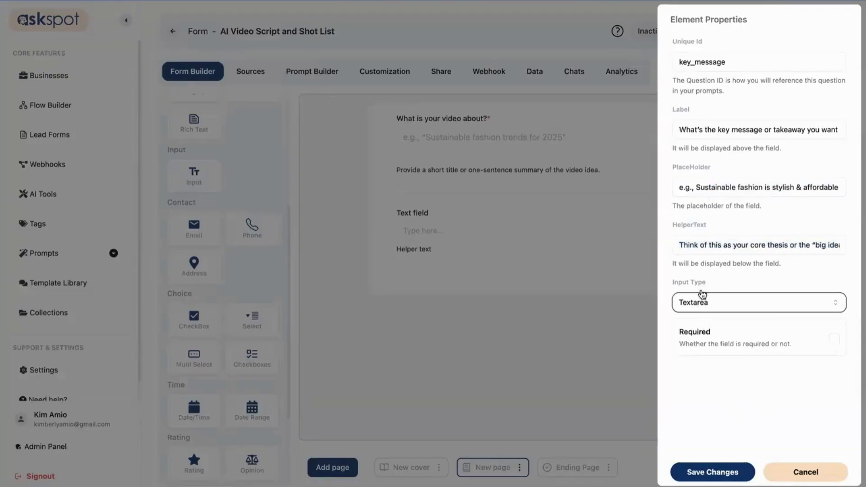
click(836, 339)
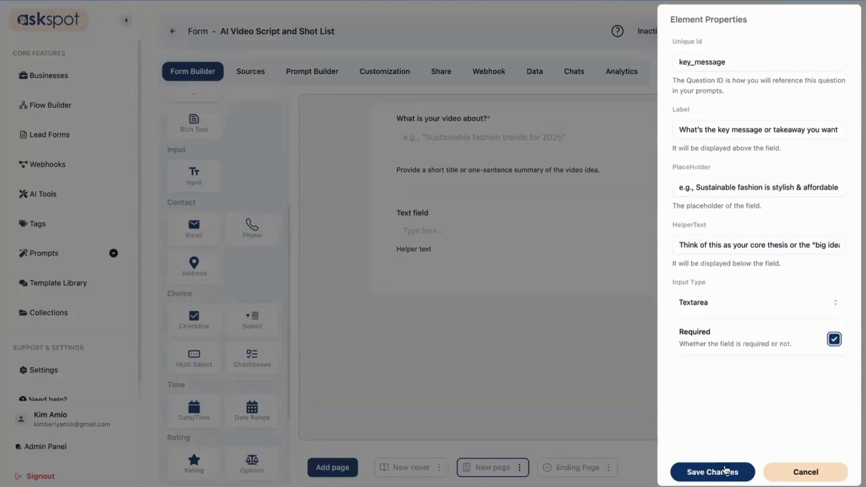
click(713, 473)
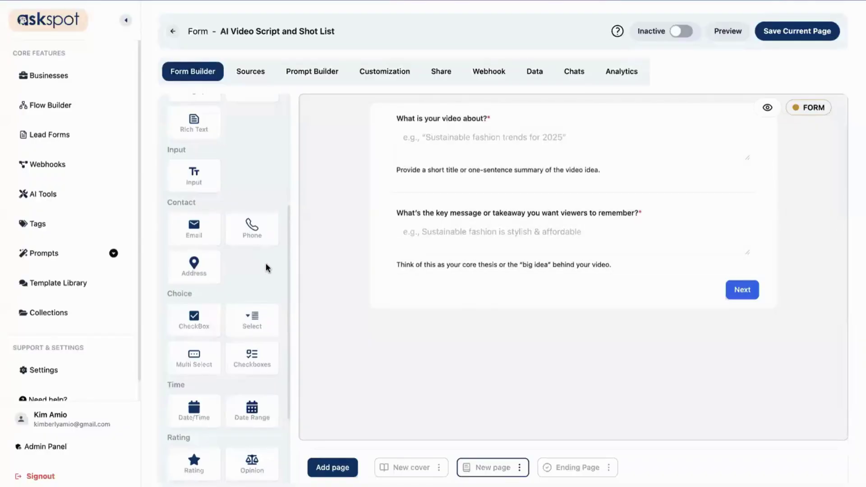
Add a Select block below the key message question, with a separator between the two
scroll(266, 273, down, 2)
scroll(256, 296, down, 1)
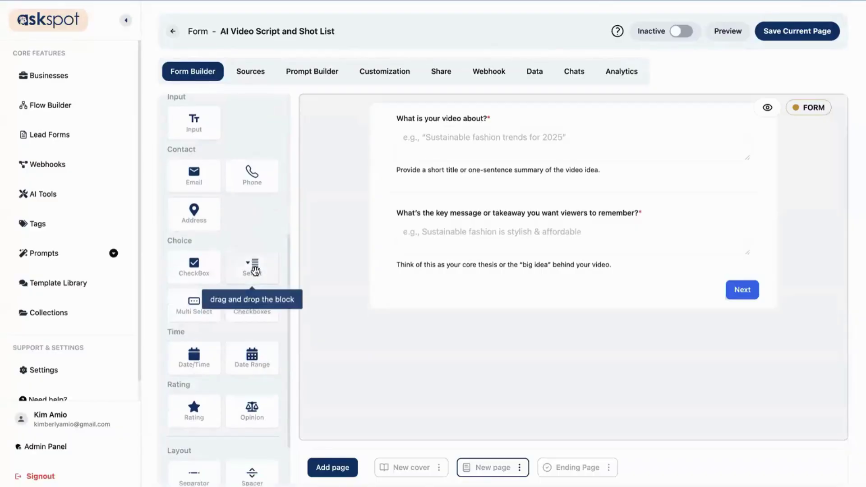
drag(252, 270, 444, 331)
scroll(189, 303, down, 3)
drag(195, 408, 397, 284)
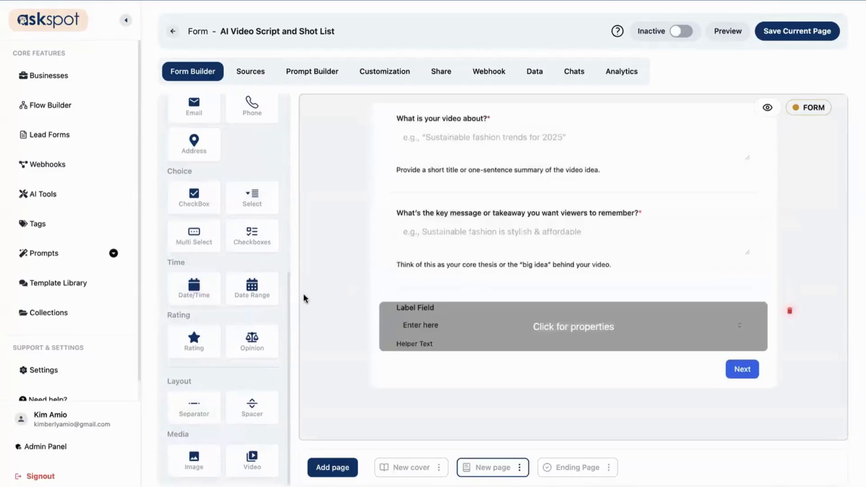
Set the new select block's unique ID to video_tone and its label to "What tone should the video have?"
click(573, 327)
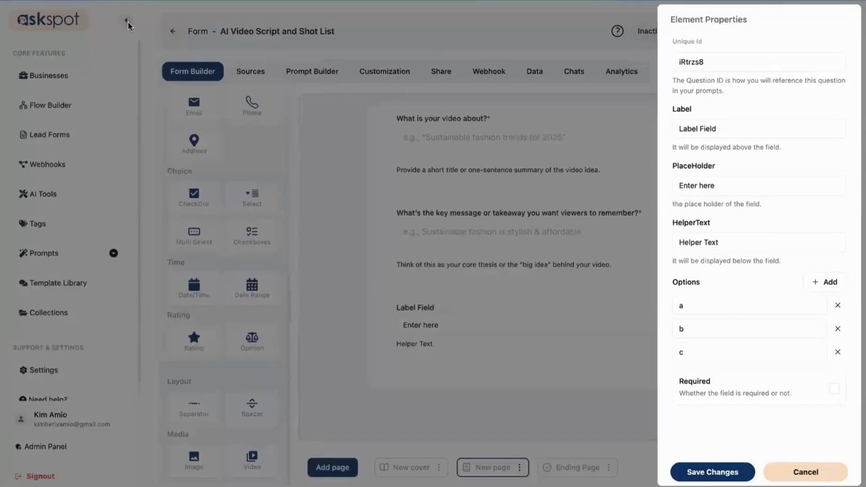
double_click(747, 62)
text(video_tone)
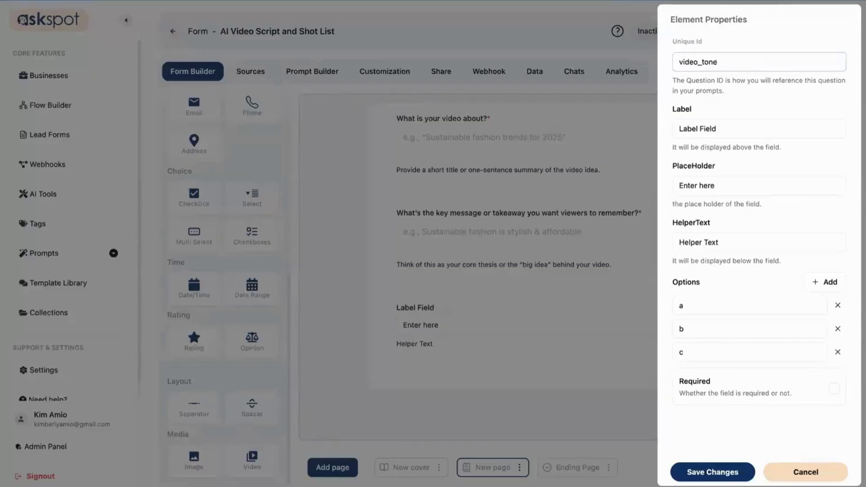
triple_click(766, 131)
key(BackSpace)
text(What tone should the video have?)
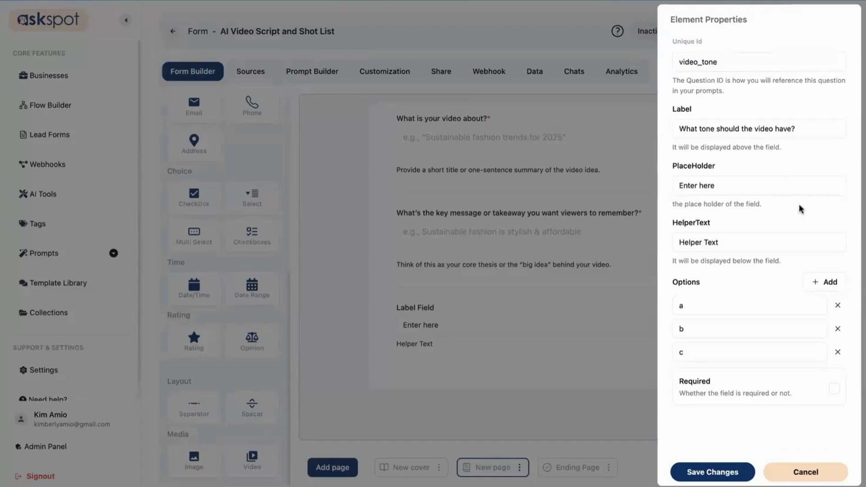
Set the tone question's placeholder to "Select tone" and its helper text to "Choose the emotional or stylistic tone you want."
drag(764, 185, 677, 184)
text(Select tone)
drag(746, 241, 669, 242)
text(Choose the emotional or stylistic tone you want.)
drag(734, 244, 822, 246)
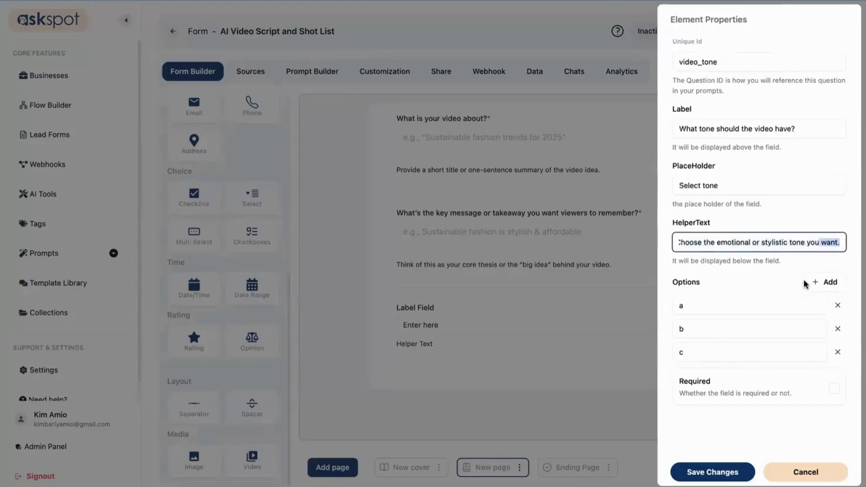
click(755, 294)
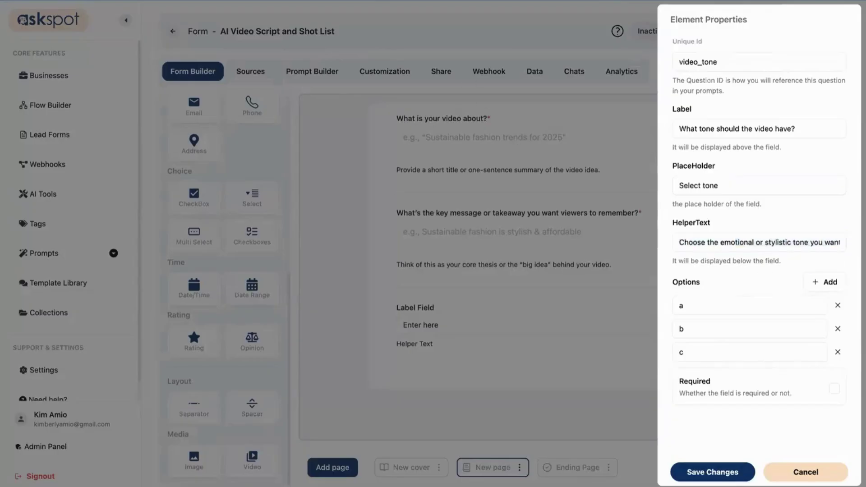
Add two options to the tone question and name the first three Inspirational, Educational and Entertaining
click(831, 284)
click(830, 285)
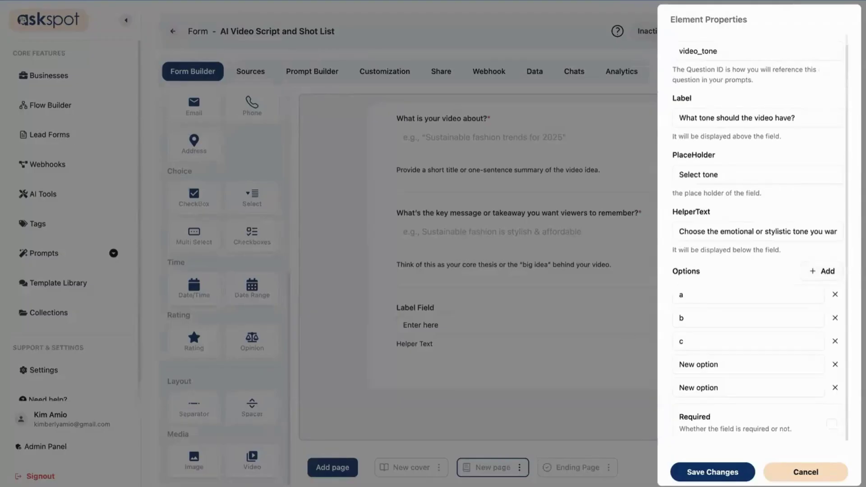
double_click(754, 293)
text(Inspirational)
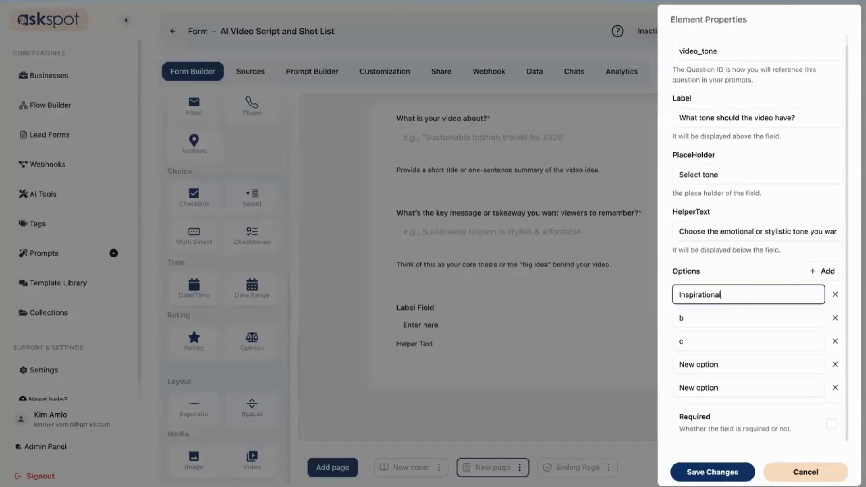
double_click(715, 321)
text(Educational)
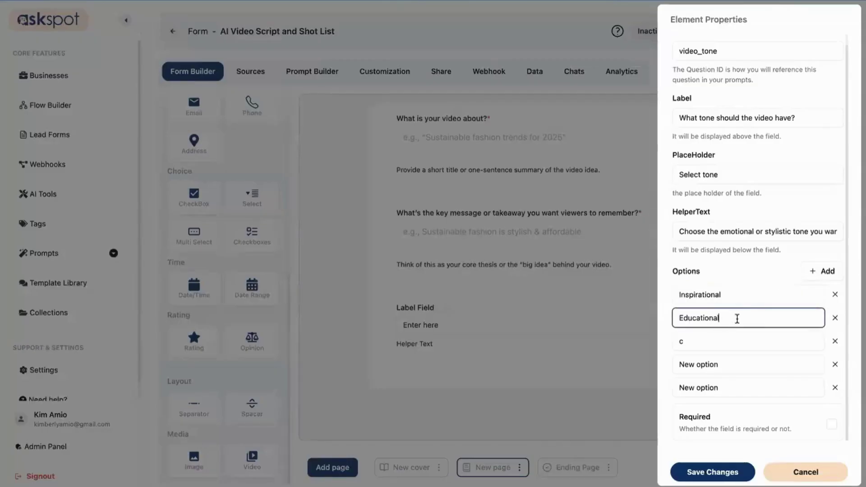
double_click(702, 341)
text(Entertaining)
key(Tab)
Name the last two tone options Persuasive and Documentary-style, and save the question as required
triple_click(752, 362)
text(Persuasive)
key(Tab)
triple_click(706, 388)
text(Documentary-style)
drag(687, 388, 759, 385)
click(758, 385)
click(751, 400)
click(832, 425)
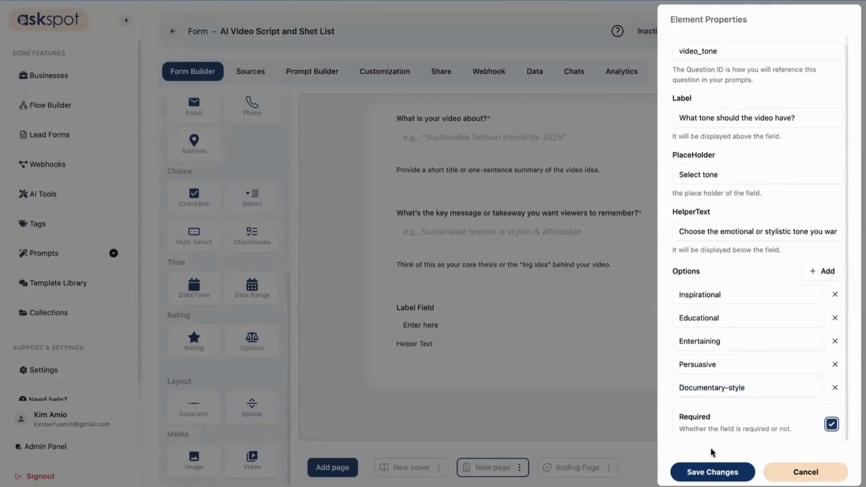
click(713, 472)
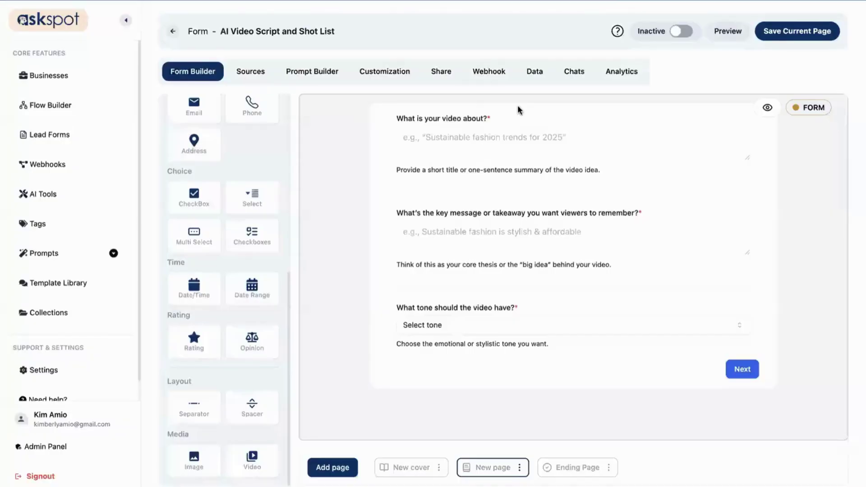
Add another Select block below the tone question, with a separator between them
click(535, 155)
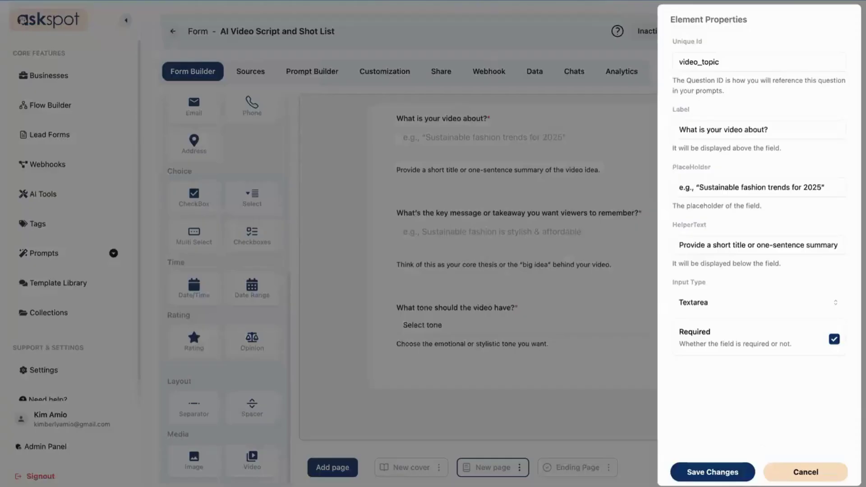
click(154, 425)
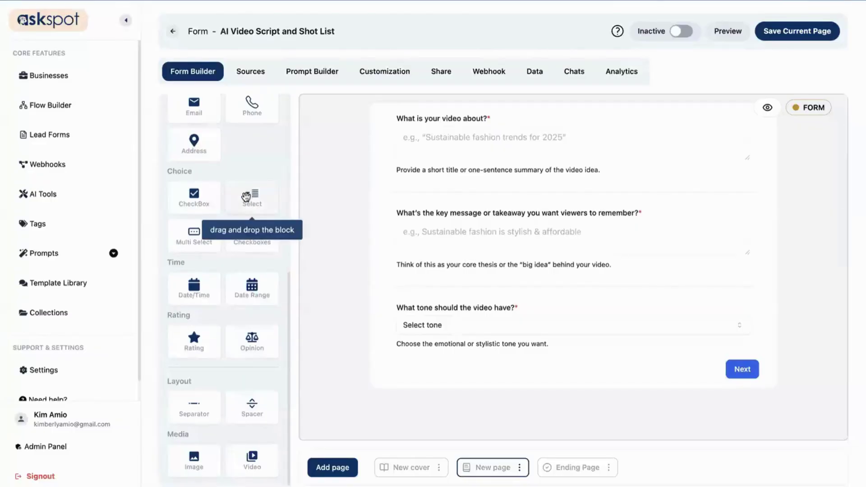
drag(242, 193, 447, 373)
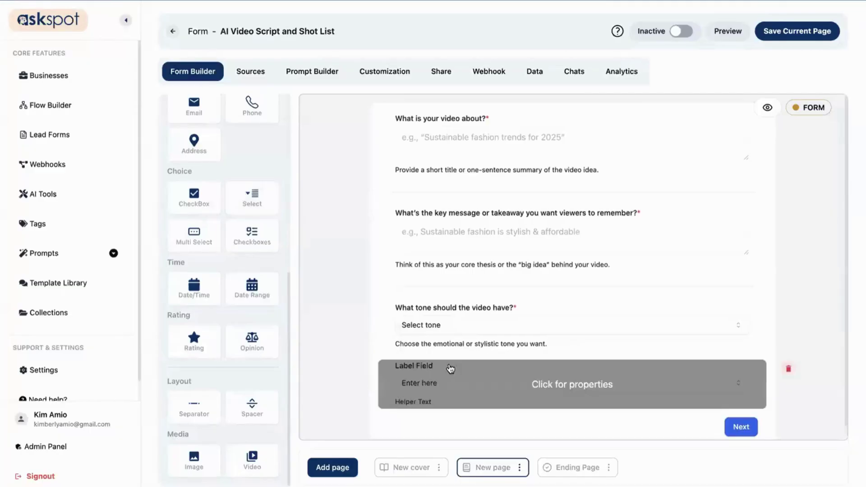
drag(198, 407, 552, 318)
scroll(413, 368, down, 1)
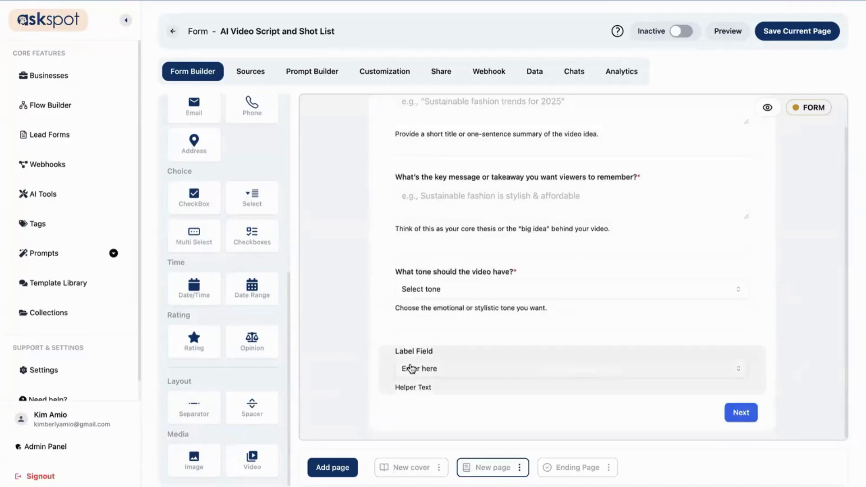
Set the second select block's unique ID to video_length and its label to "What's the desired video length?"
click(440, 371)
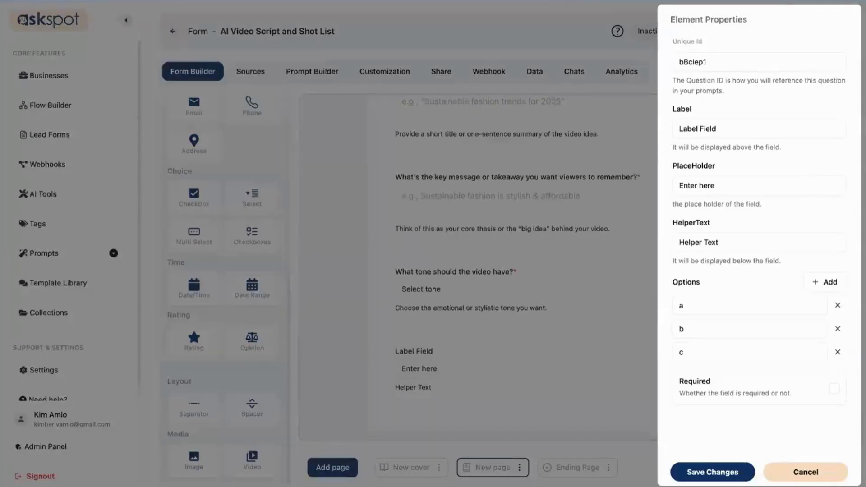
double_click(767, 56)
text(video_length)
triple_click(720, 131)
text(What’s the desired video length?)
drag(690, 128, 776, 128)
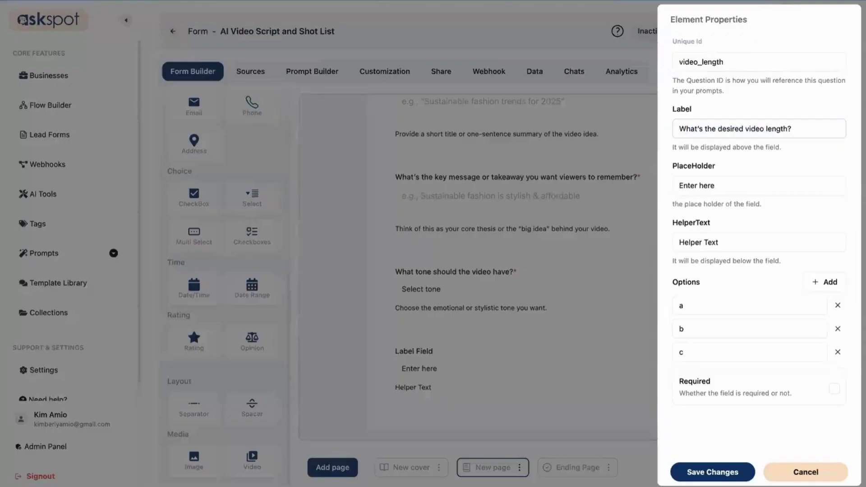
Set the video length question's placeholder to "Choose duration" and its helper text to "Pick the approximate target length."
triple_click(779, 188)
text(Choose duration)
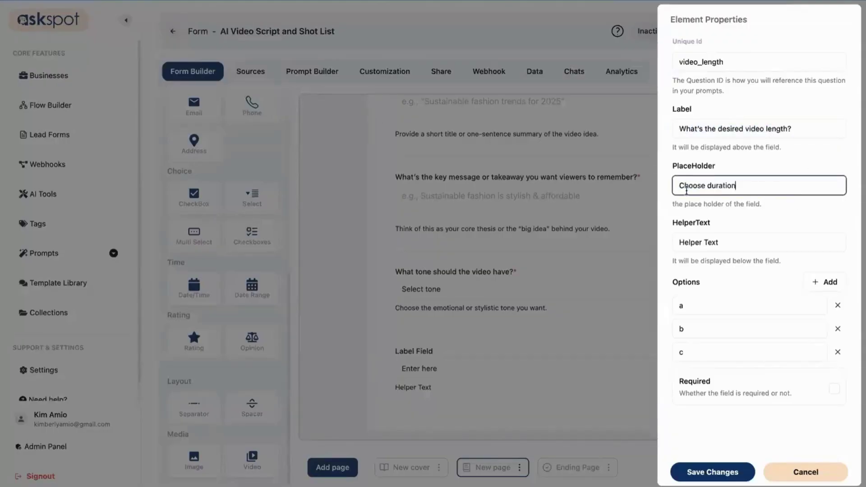
double_click(745, 187)
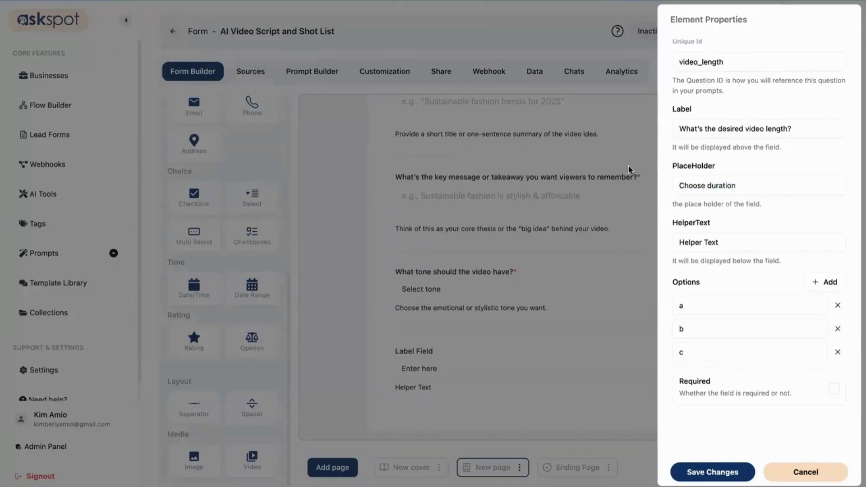
click(723, 242)
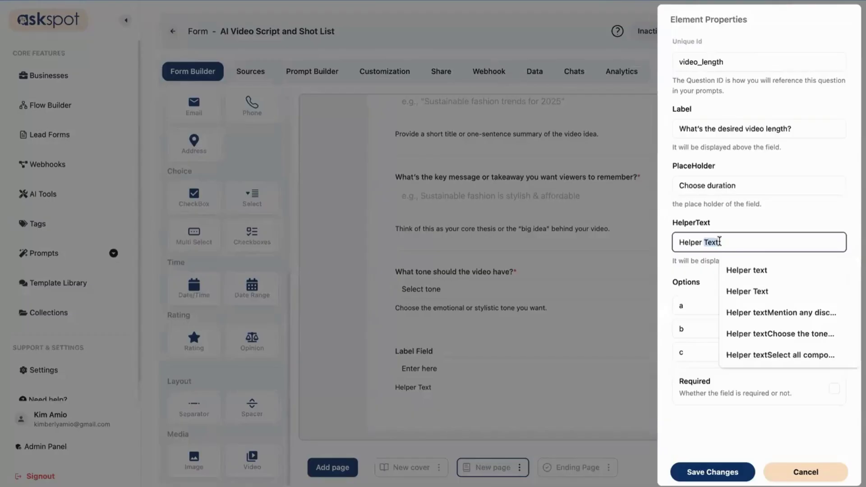
key(ctrl+a)
text(Pick the approximate target length.)
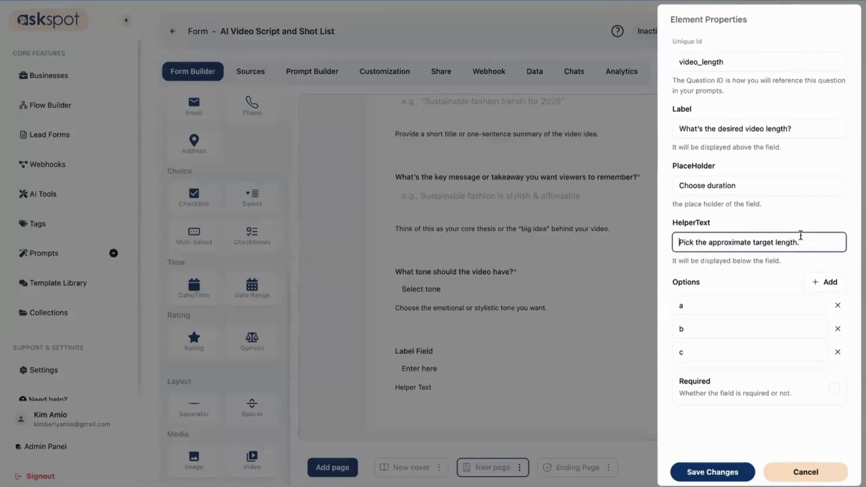
Add a fourth option to the video length question and name the first two options 30 seconds and 1 minute
click(834, 283)
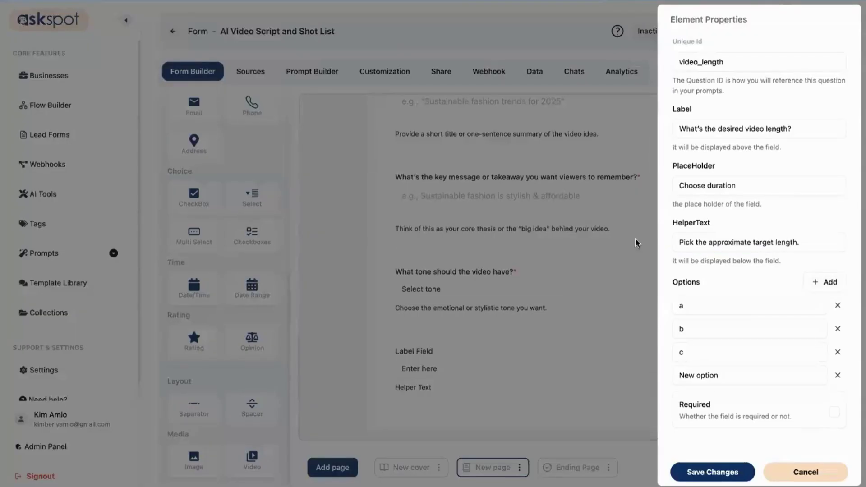
double_click(760, 301)
text(30 seconds)
key(Tab)
double_click(722, 329)
text(1 minute)
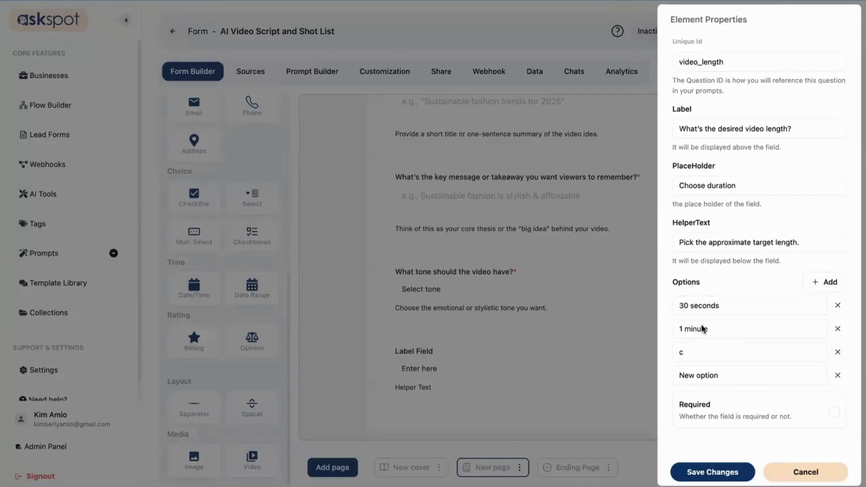
Name the last two video length options 2–3 minutes and 5+ minutes
double_click(715, 351)
text(2–3 minutes)
key(Tab)
double_click(791, 380)
key(ctrl+a)
text(5+ minutes)
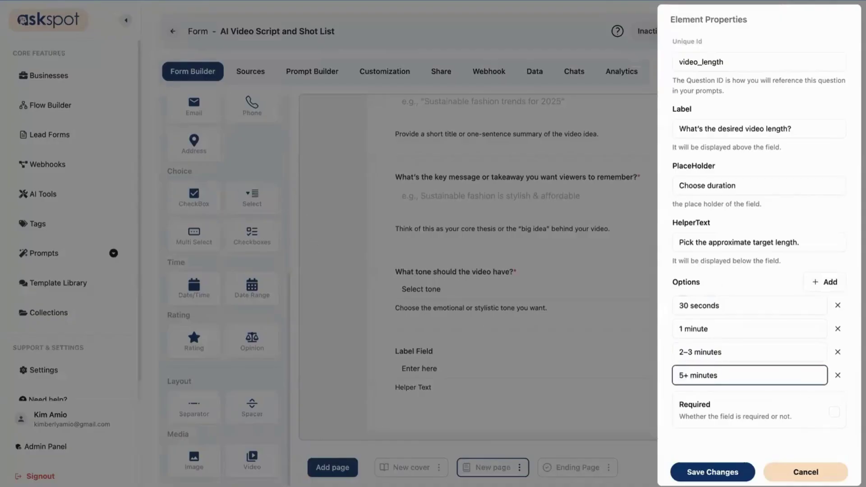
Make the video length question required, save its properties, and save the current form page
click(834, 413)
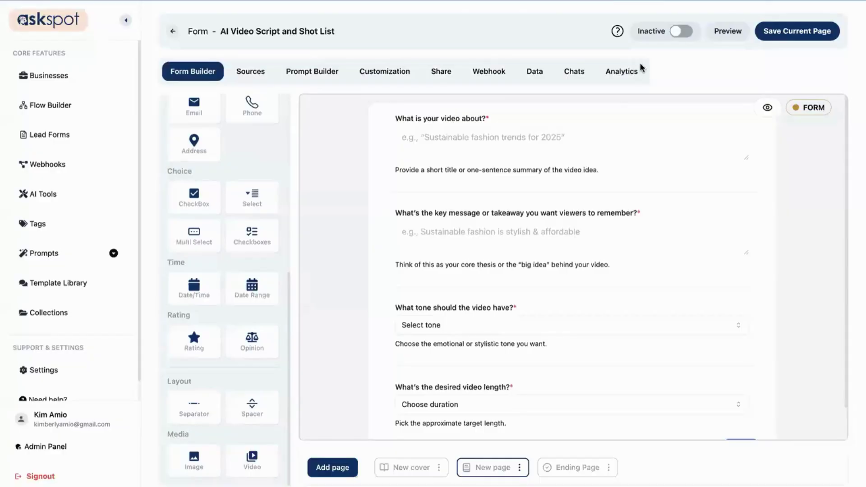
click(793, 33)
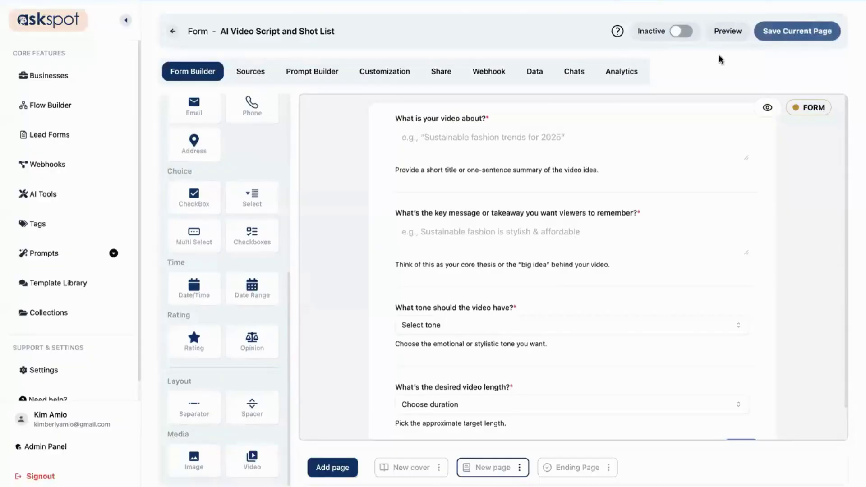
scroll(670, 420, down, 1)
scroll(695, 383, up, 1)
scroll(718, 226, down, 1)
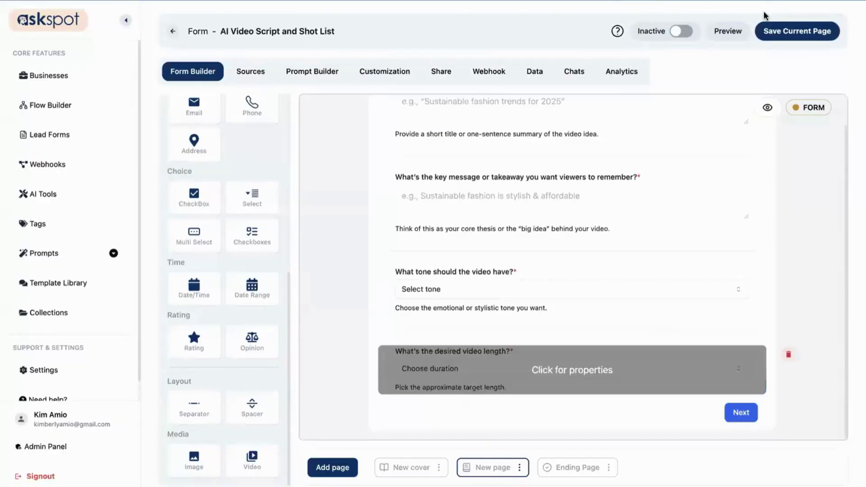
Set the form to active and preview it, advancing past the cover page
click(732, 31)
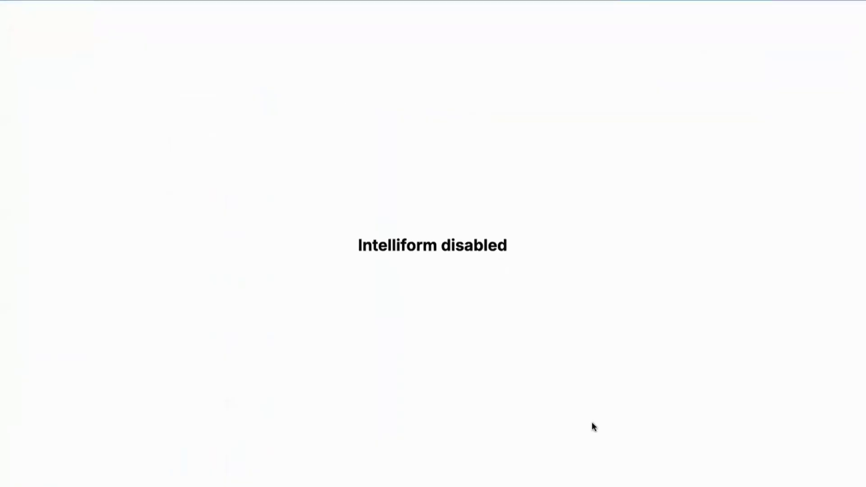
double_click(495, 266)
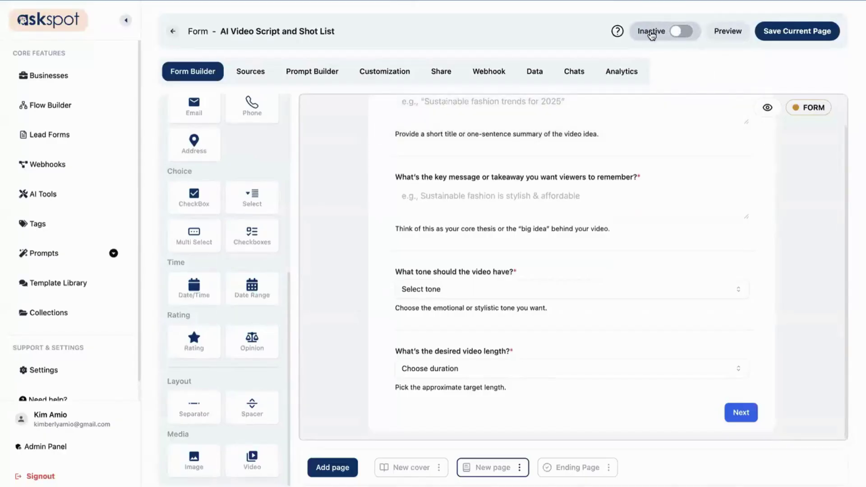
click(681, 33)
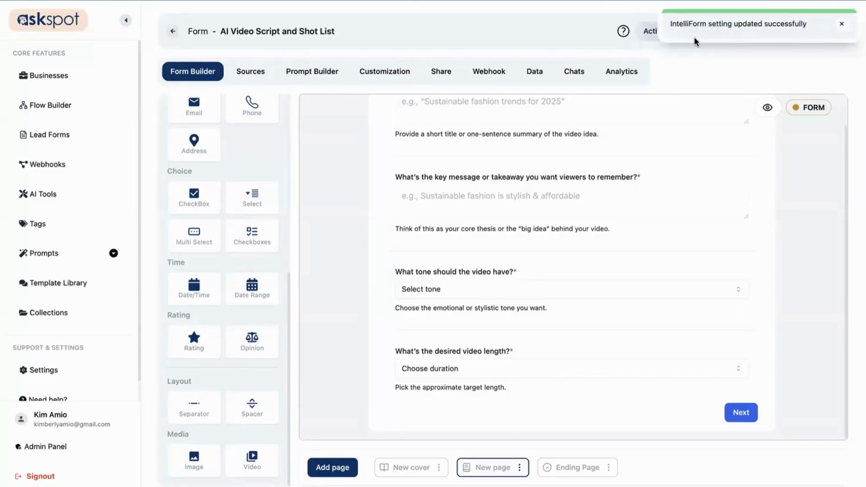
click(842, 24)
click(817, 36)
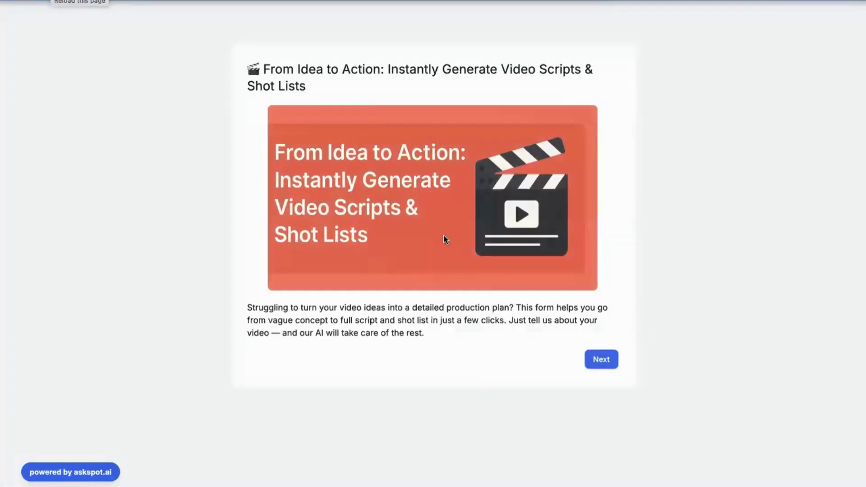
click(604, 356)
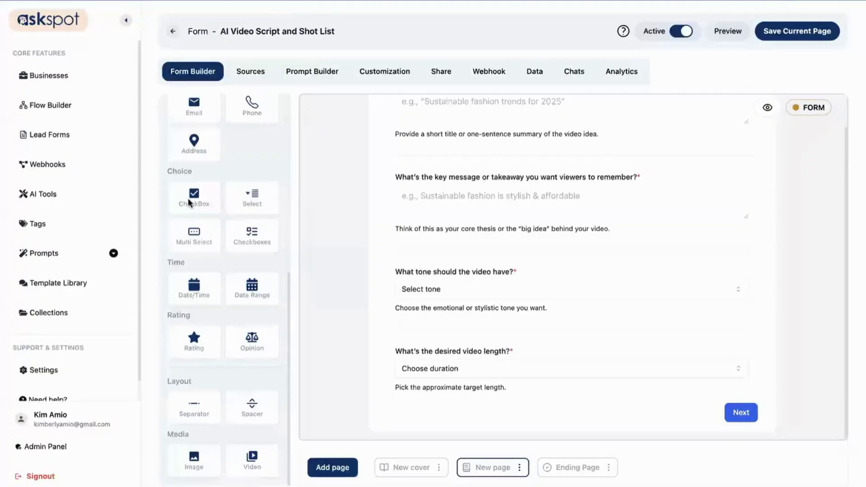
Upload AI Video Script & Shot List Generator.docx from Downloads as a file source for the form
click(256, 73)
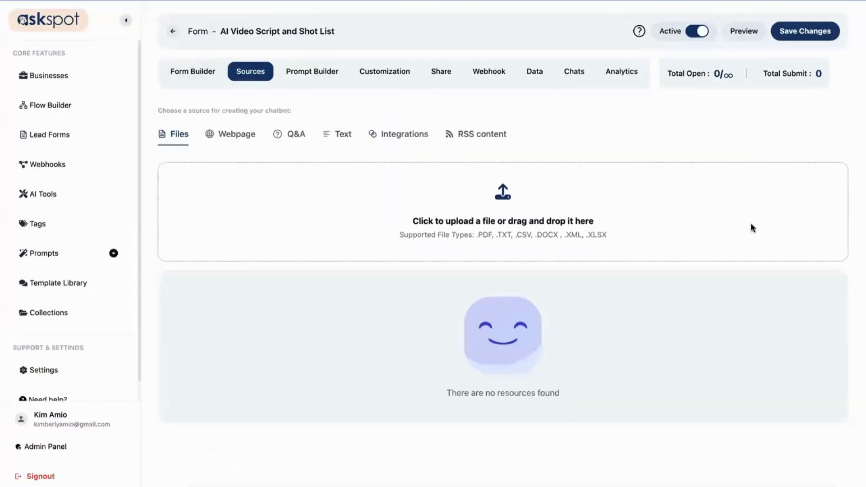
click(524, 208)
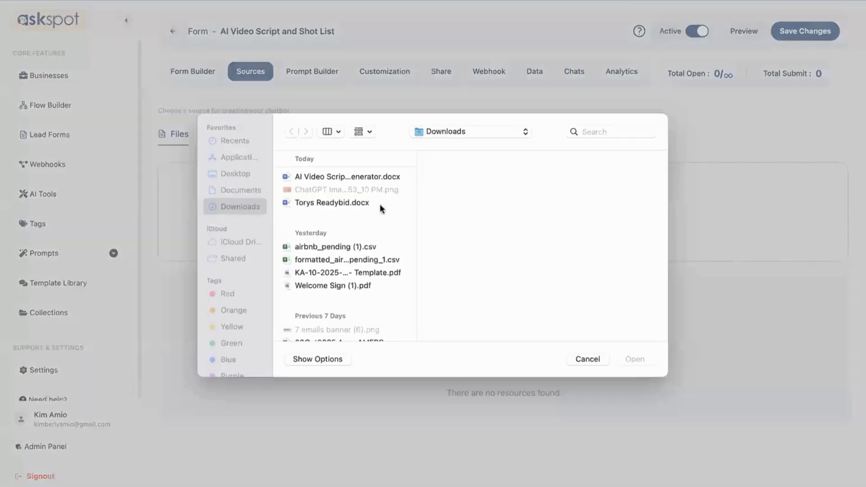
click(333, 178)
click(642, 361)
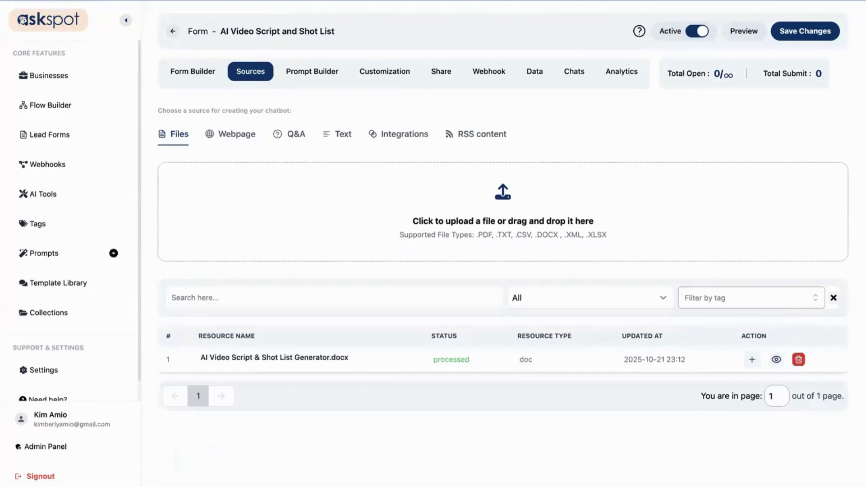
Try to preview the uploaded AI Video Script & Shot List Generator document from the resource list
click(776, 360)
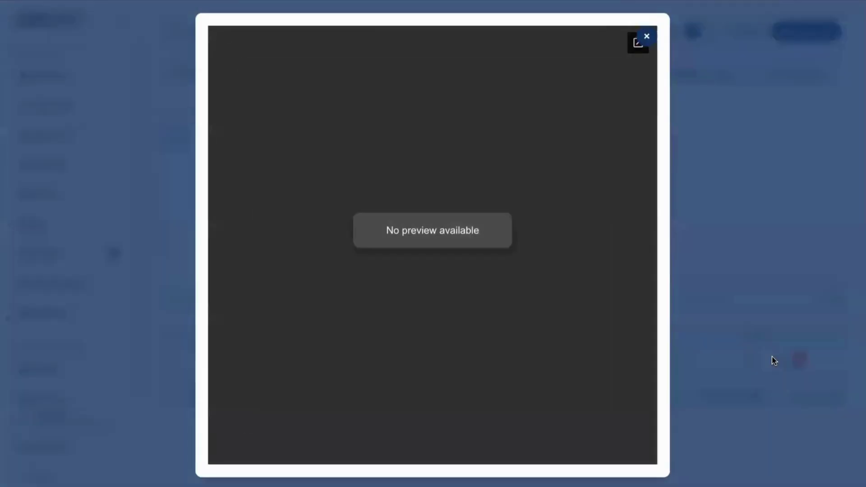
click(637, 43)
click(640, 39)
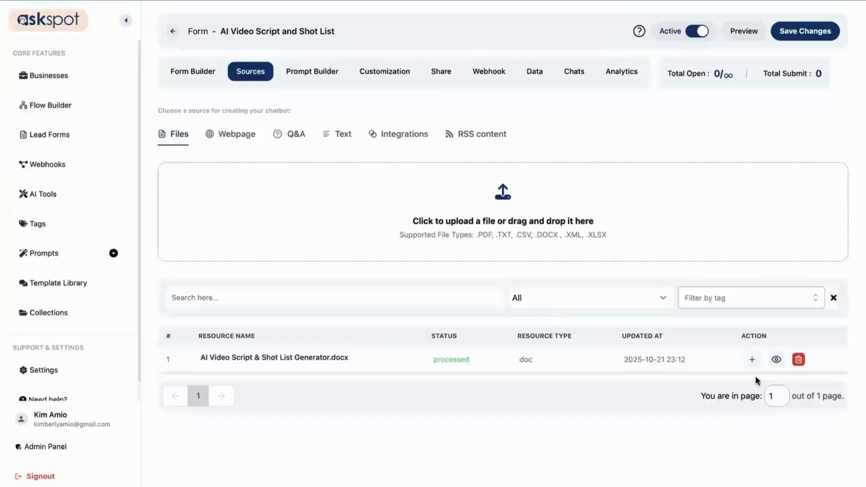
click(775, 361)
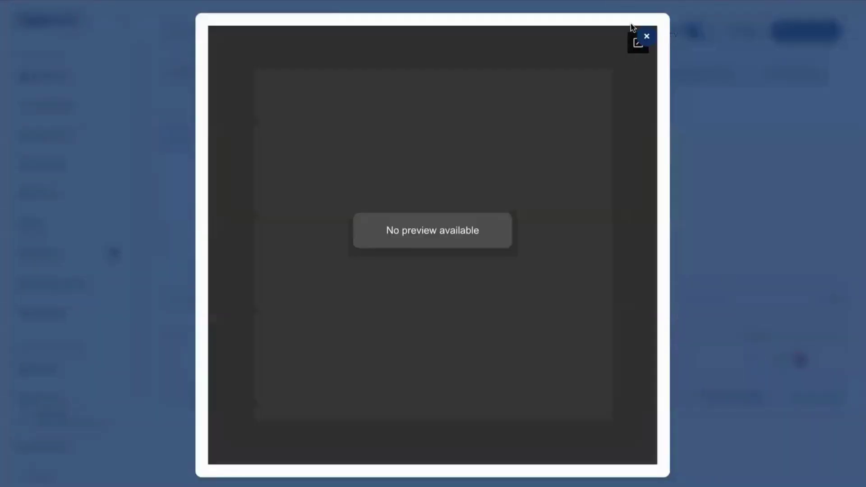
click(645, 37)
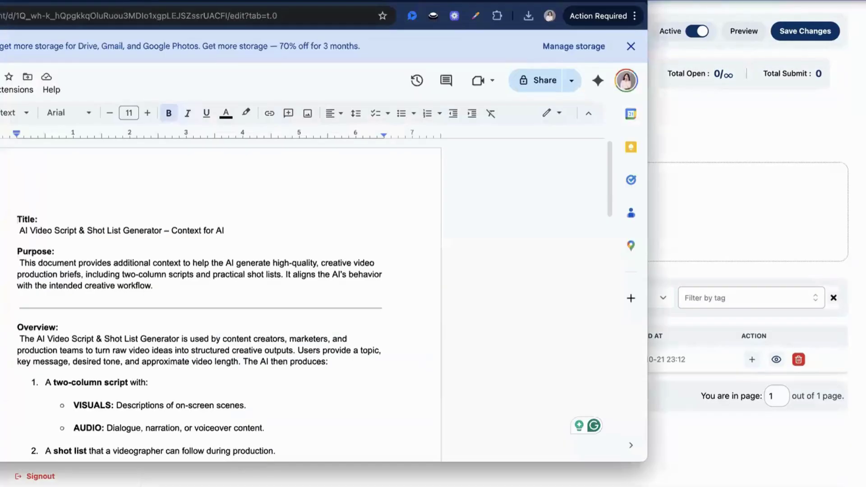
Switch to the AI Video Script & Shot List Generator document in Google Docs, full screen, and review its title, purpose and overview
drag(104, 1, 174, 12)
key(ctrl+super+f)
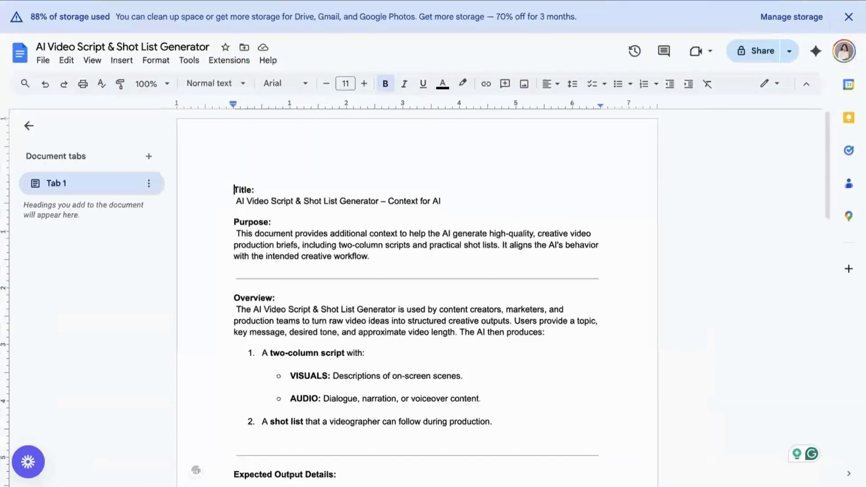
scroll(371, 233, down, 1)
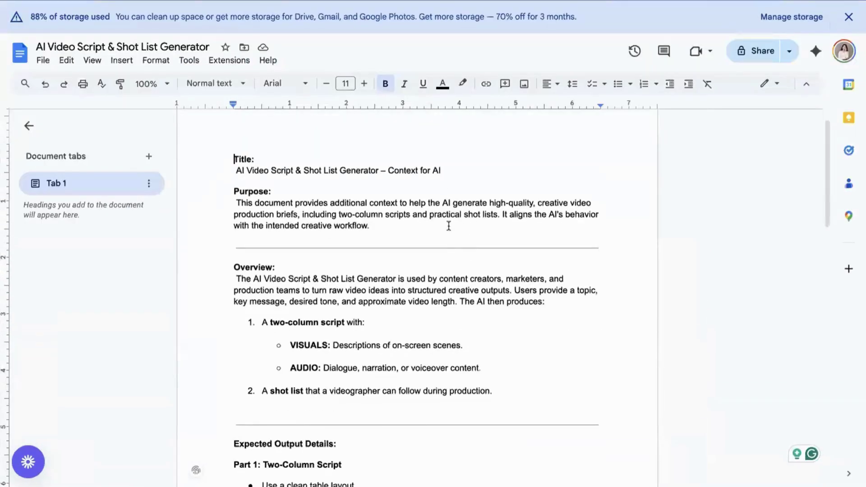
scroll(329, 315, up, 1)
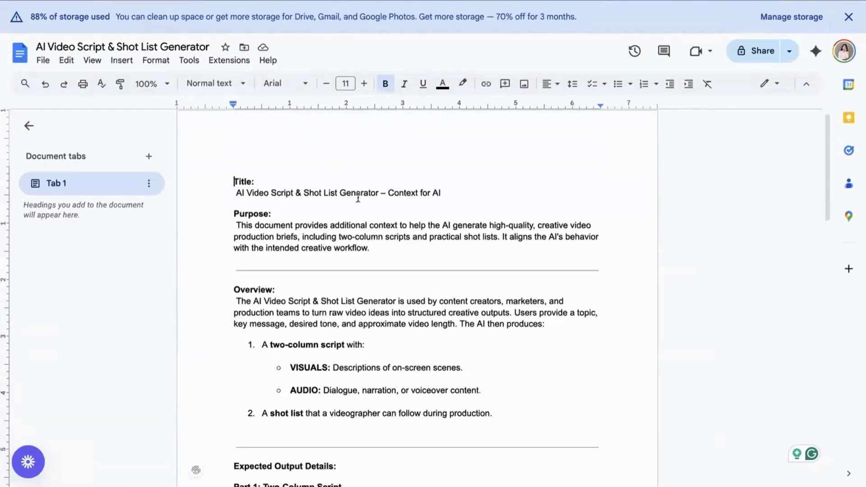
scroll(241, 177, down, 2)
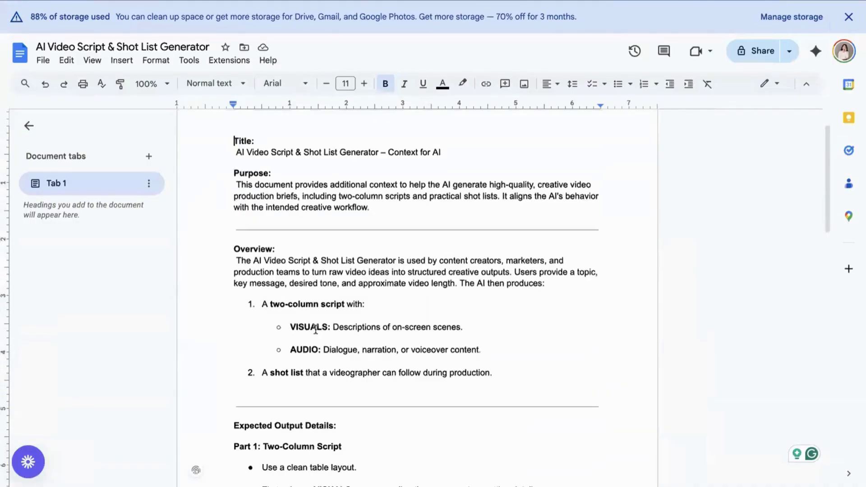
scroll(244, 203, down, 1)
scroll(266, 189, down, 3)
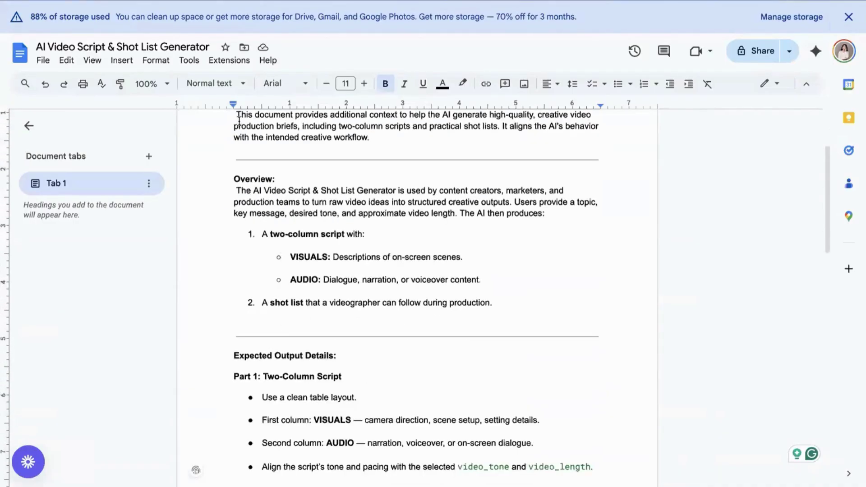
scroll(266, 316, up, 6)
scroll(258, 349, down, 1)
scroll(284, 257, down, 4)
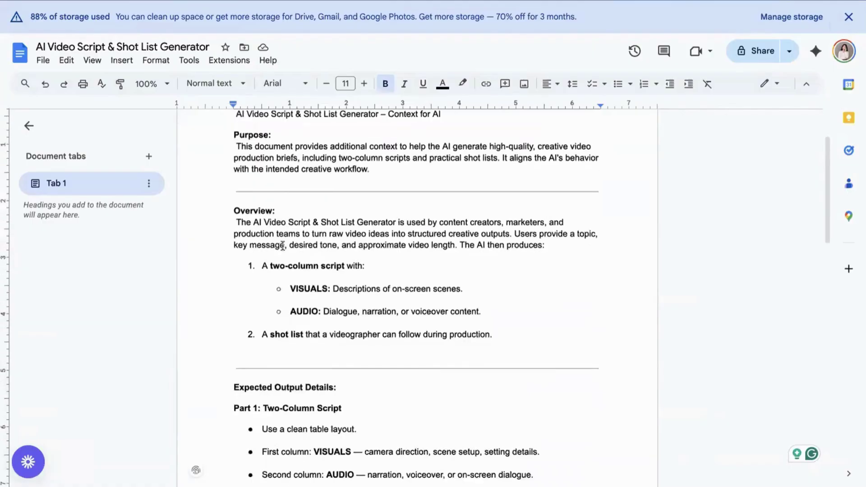
double_click(243, 197)
Review the Expected Output Details section, covering the two-column script and the shot list
scroll(243, 197, down, 6)
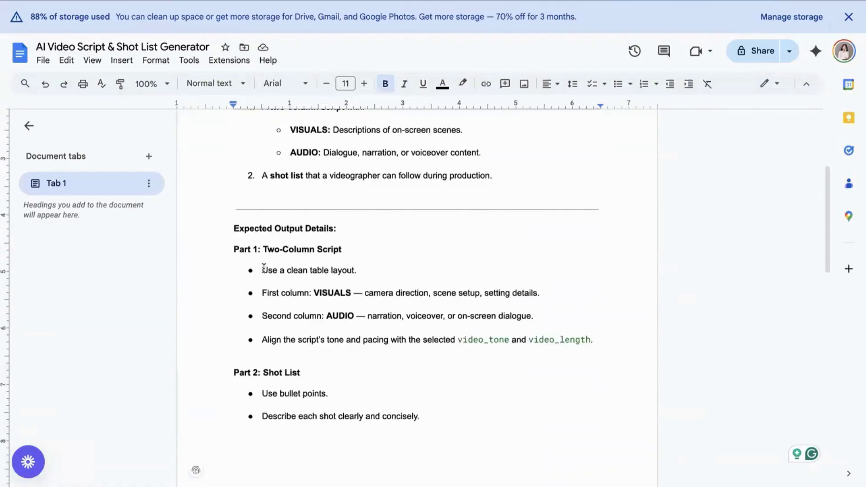
double_click(248, 229)
click(285, 232)
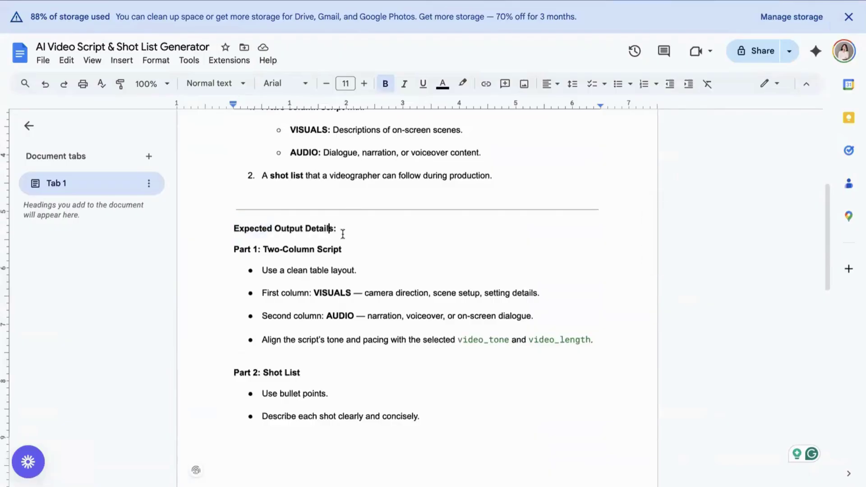
double_click(318, 228)
click(267, 228)
scroll(287, 258, down, 1)
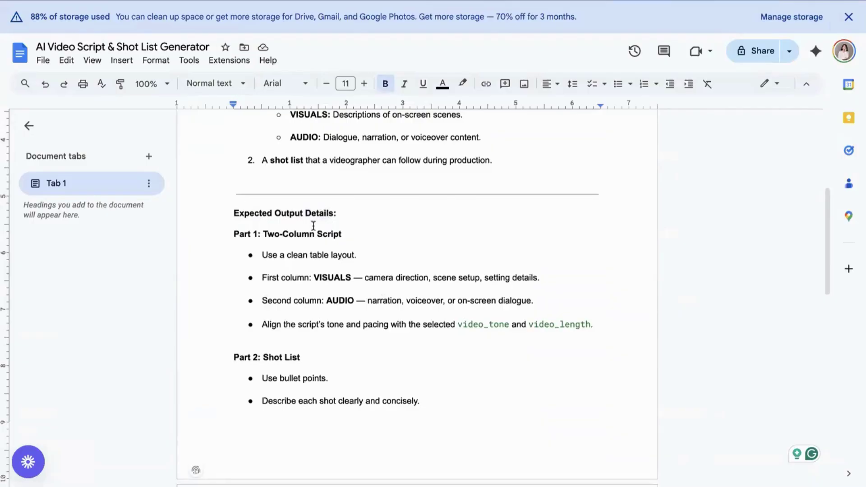
Examine the Form Input References section with the definitions of the form's question IDs
scroll(291, 221, down, 15)
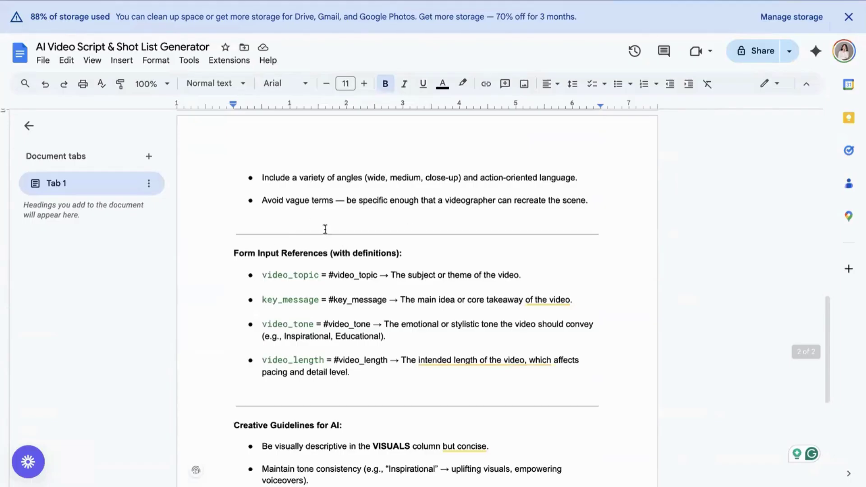
scroll(349, 322, down, 1)
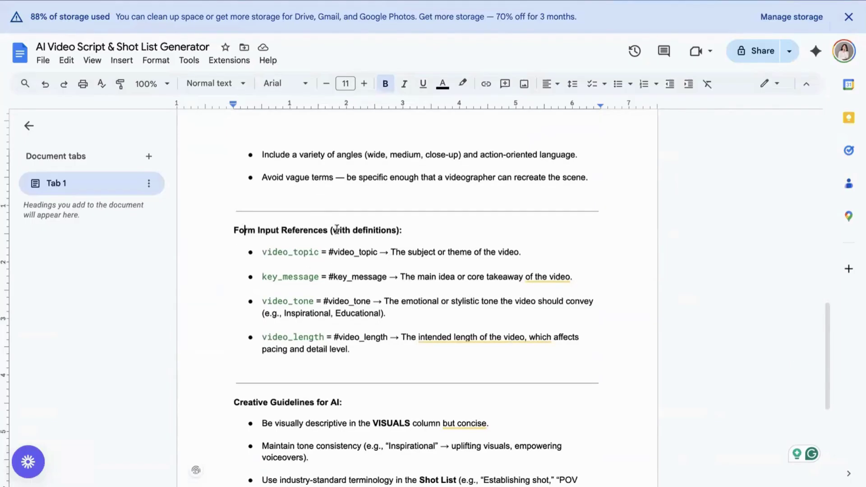
click(393, 251)
drag(402, 230, 179, 239)
click(228, 246)
scroll(232, 247, down, 1)
scroll(232, 246, down, 1)
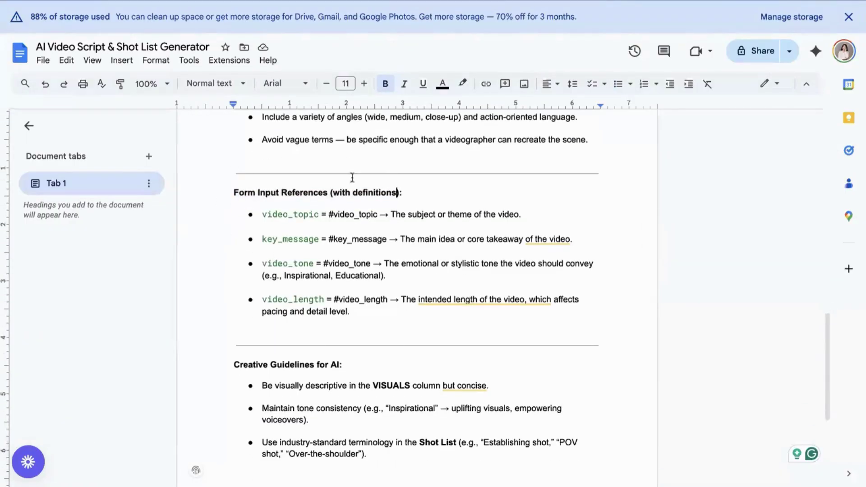
scroll(401, 256, down, 1)
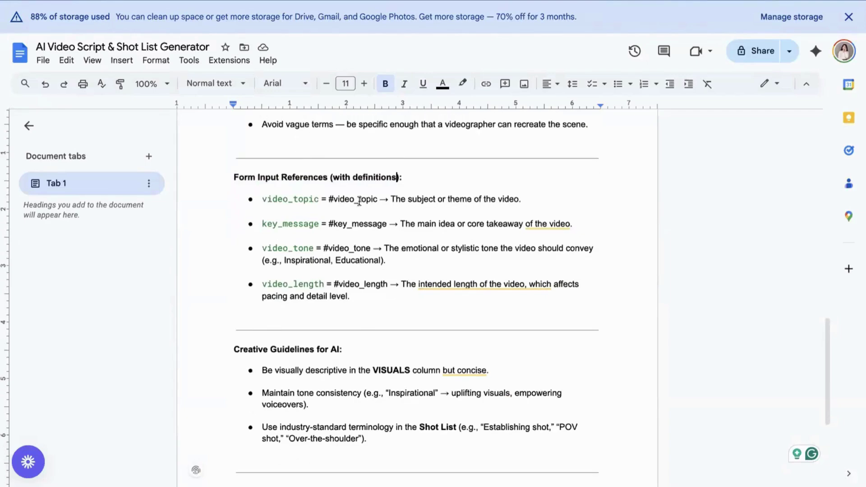
scroll(409, 232, down, 4)
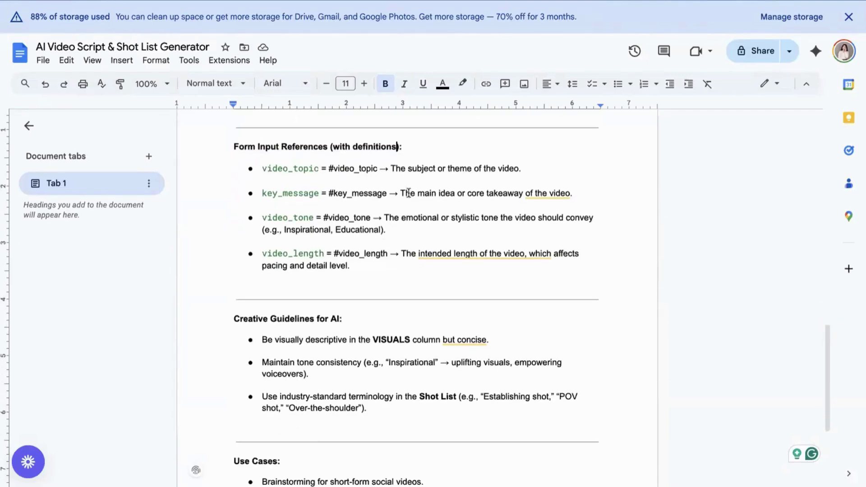
Read through the Creative Guidelines for AI and the Use Cases at the end of the document
scroll(453, 216, down, 2)
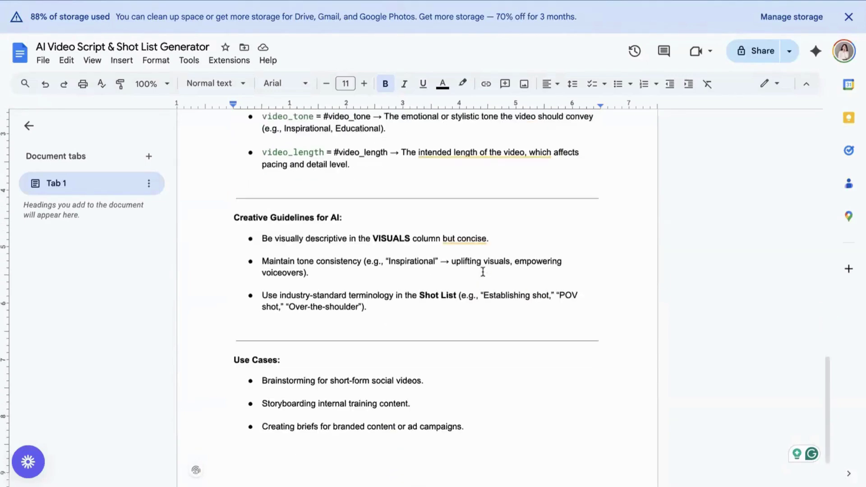
click(306, 210)
drag(345, 211, 178, 212)
click(302, 212)
click(354, 218)
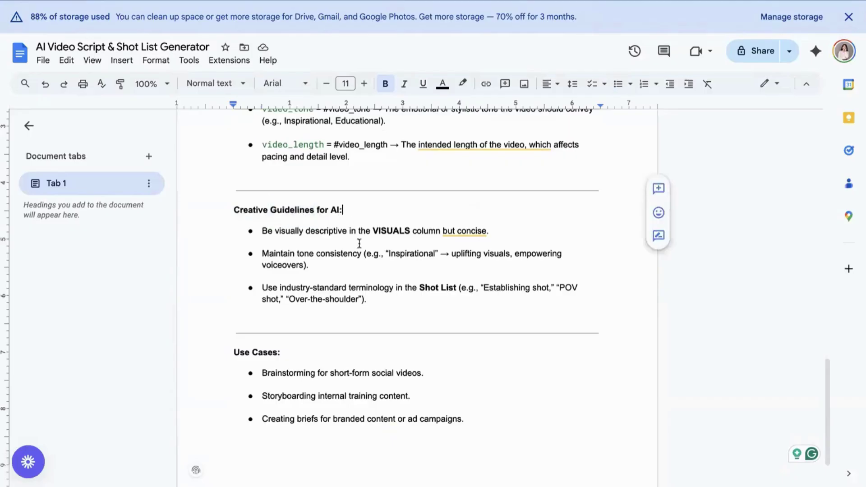
scroll(358, 248, down, 3)
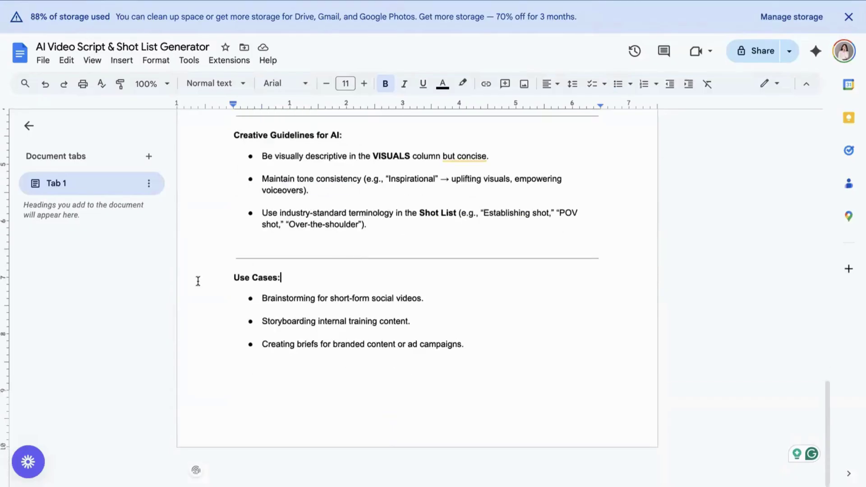
Check the Use Cases section at the end of the document and return to the document's beginning
drag(225, 283, 307, 288)
click(308, 287)
scroll(449, 194, up, 15)
scroll(417, 179, up, 1)
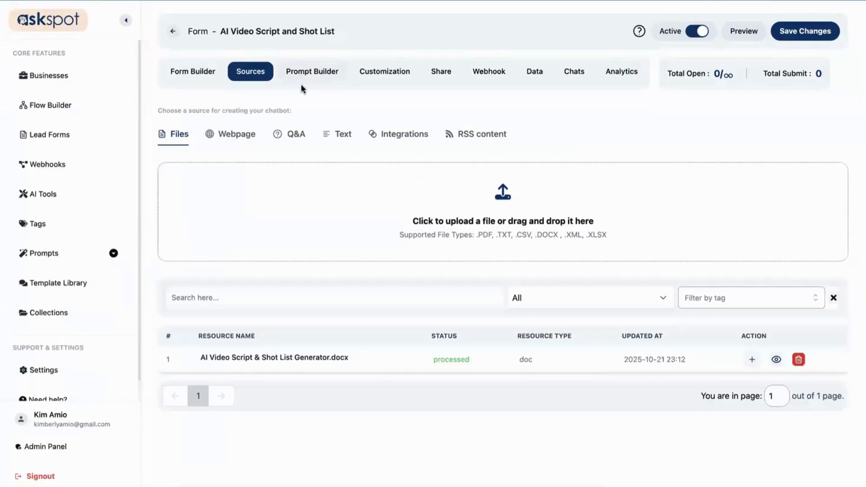
Switch to the AskSpot form's prompt workflow and paste the creative video director prompt into prompt_1's prompt text
click(308, 71)
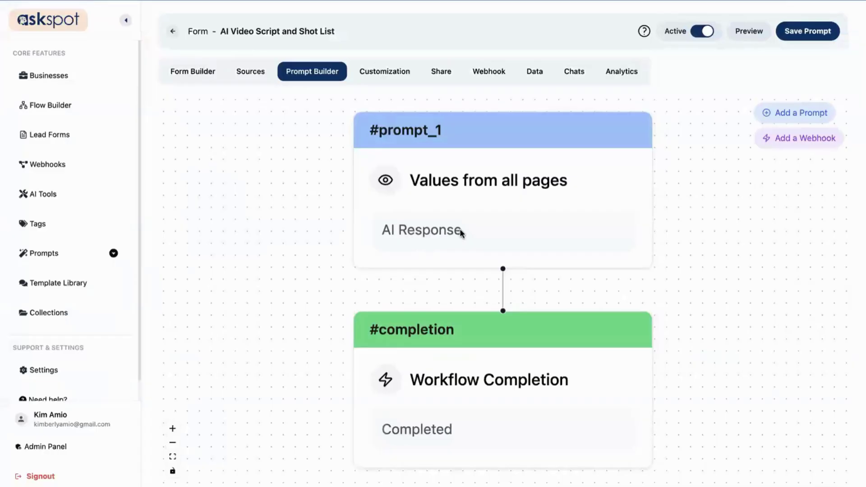
click(472, 218)
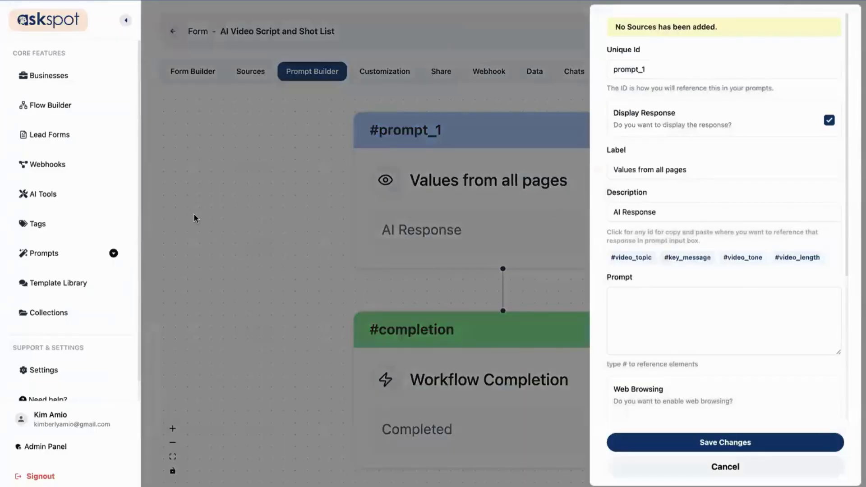
scroll(740, 181, down, 2)
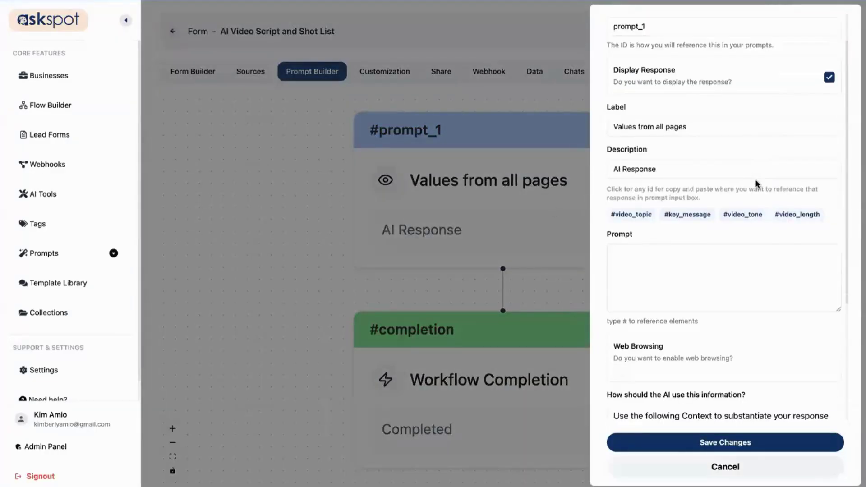
scroll(663, 191, down, 1)
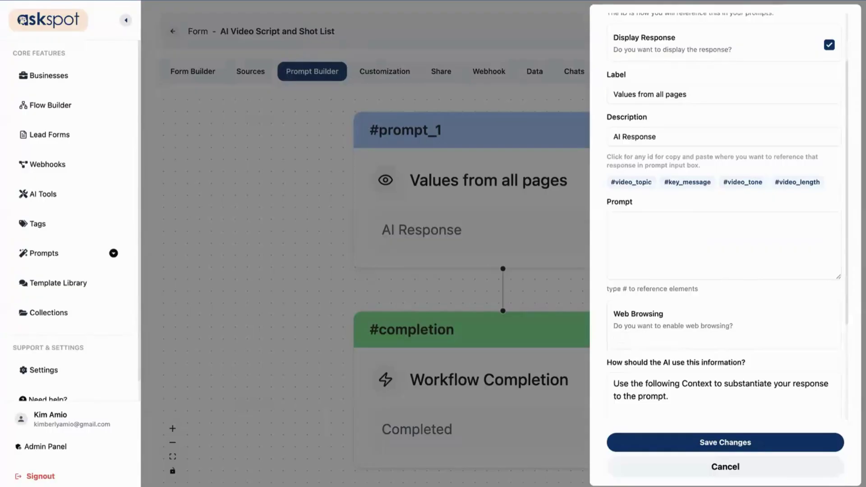
click(673, 226)
key(ctrl+v)
scroll(690, 246, up, 15)
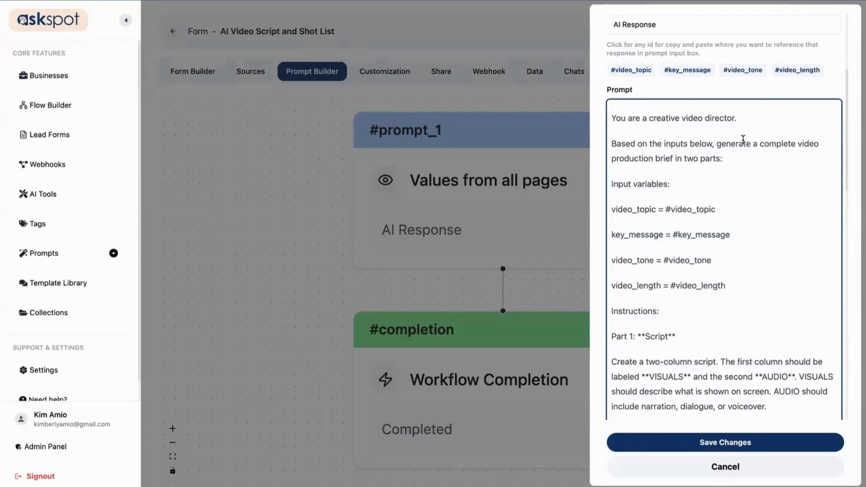
Review the prompt's opening instruction about the two-part video production brief and its input variables
drag(622, 144, 708, 154)
click(709, 155)
scroll(764, 159, down, 1)
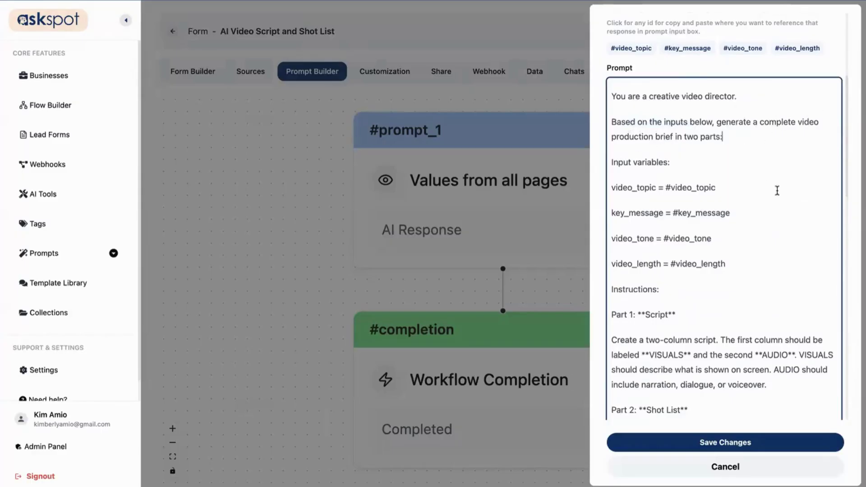
scroll(778, 192, down, 2)
scroll(778, 192, down, 2)
triple_click(635, 68)
click(635, 69)
triple_click(636, 69)
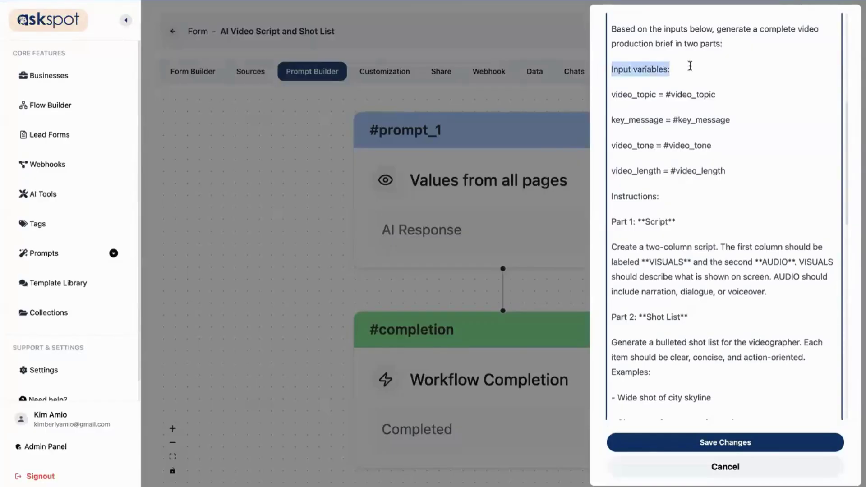
double_click(636, 69)
click(700, 69)
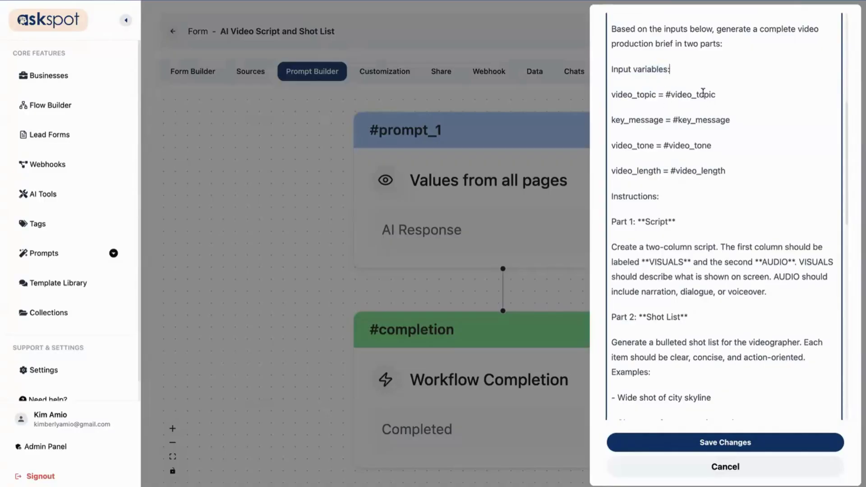
Read the prompt's instructions for the two-column script, the shot list, the tone and the length
scroll(796, 193, down, 1)
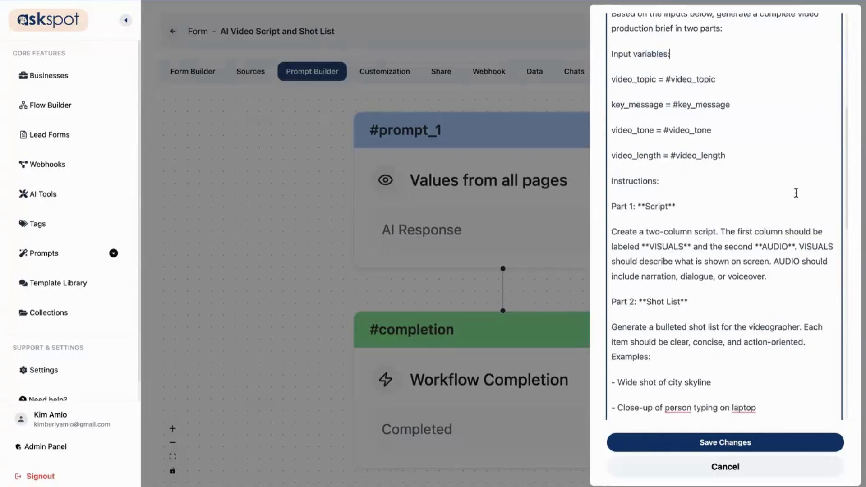
scroll(797, 193, down, 3)
double_click(643, 113)
click(616, 158)
scroll(674, 126, down, 1)
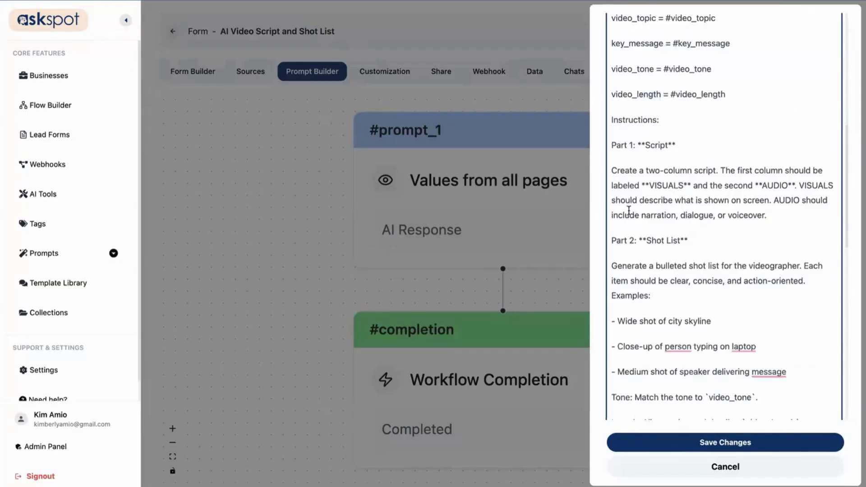
scroll(667, 195, down, 2)
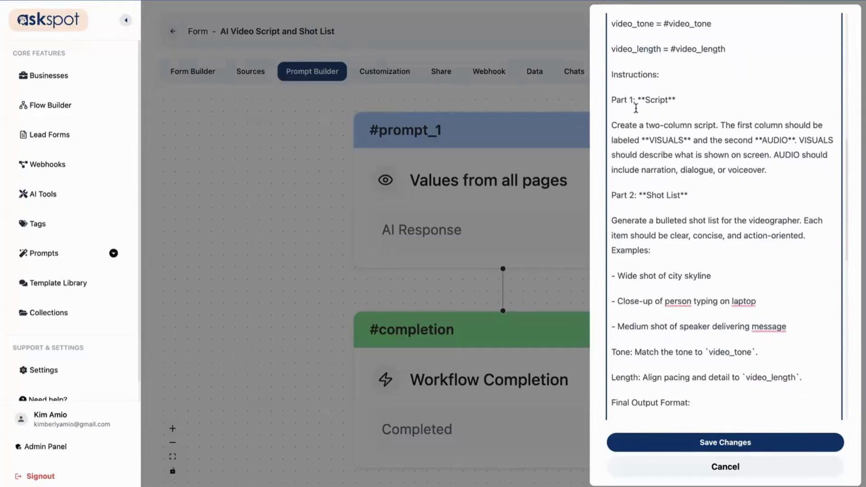
scroll(724, 149, down, 2)
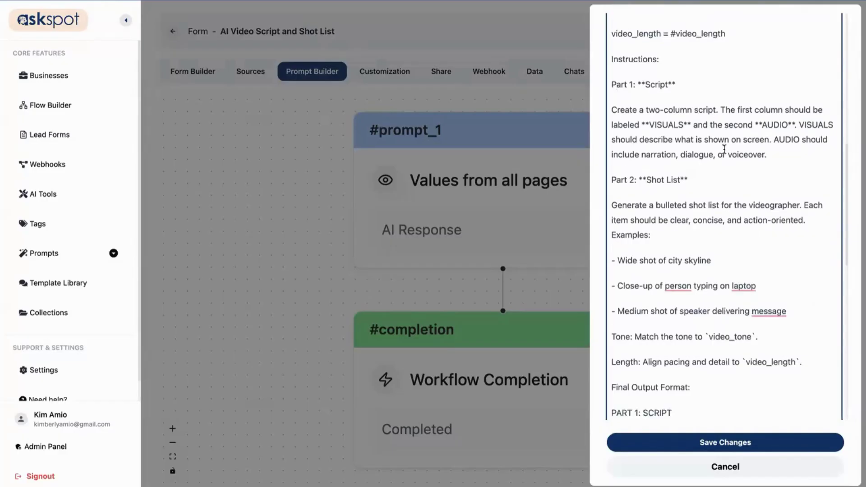
click(656, 167)
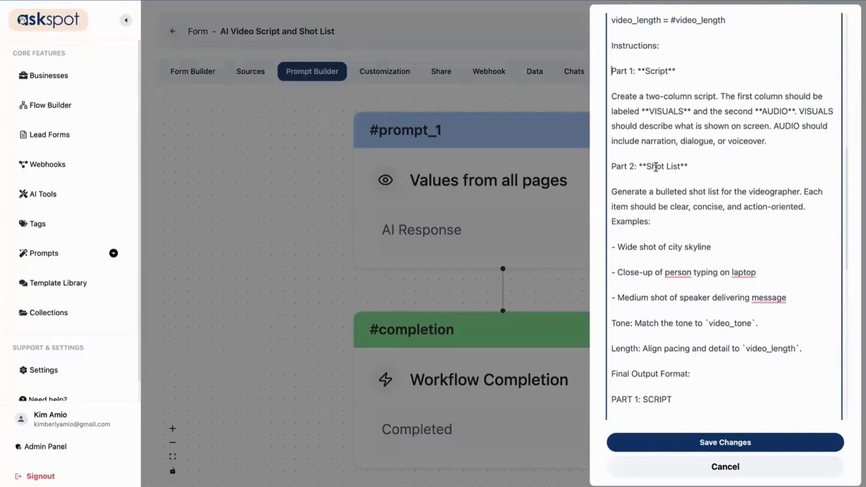
click(735, 167)
scroll(678, 224, down, 5)
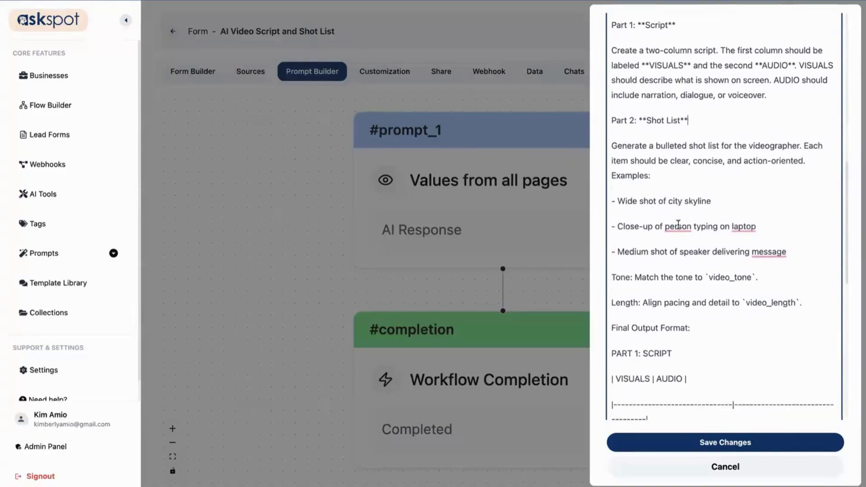
click(685, 272)
scroll(706, 311, down, 1)
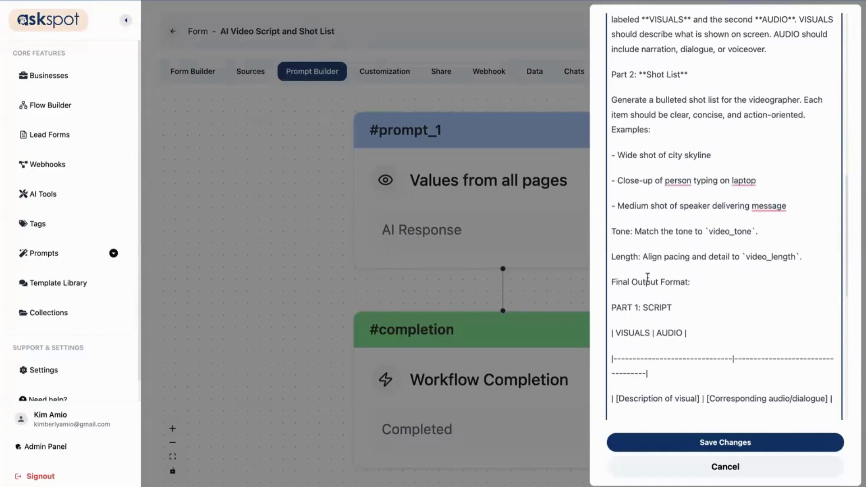
Examine the prompt's Final Output Format with the VISUALS and AUDIO table and the bulleted shot list
scroll(648, 278, down, 5)
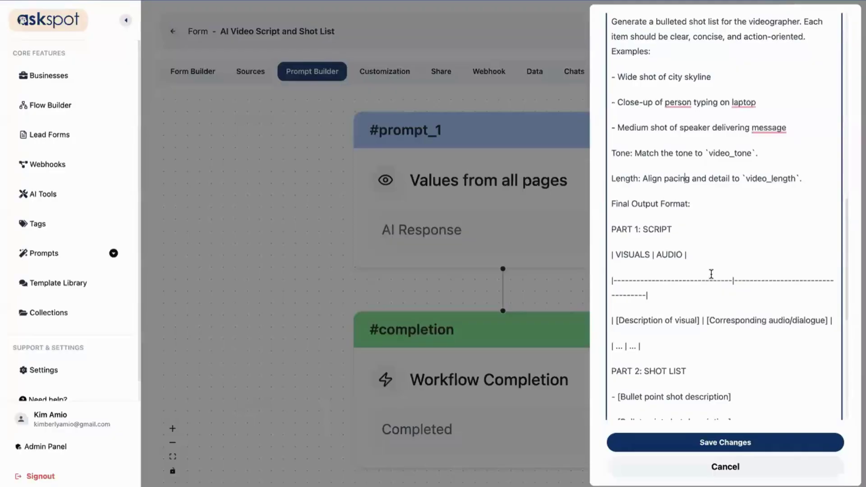
scroll(722, 266, down, 1)
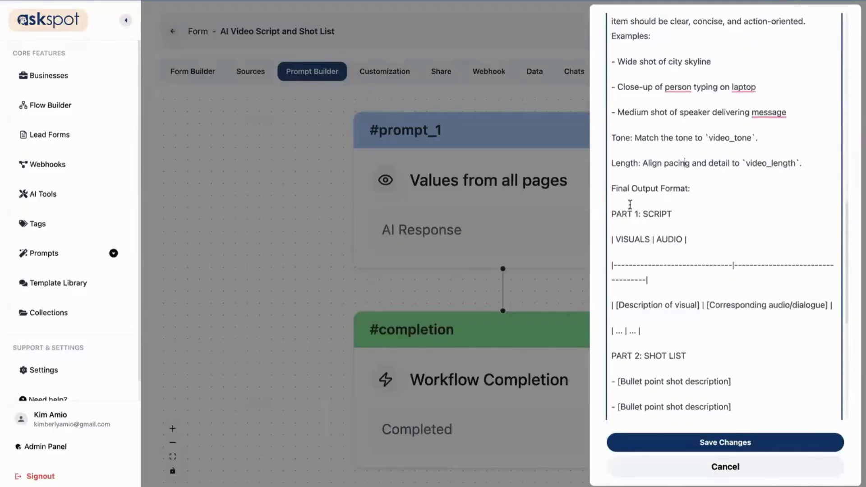
scroll(688, 228, down, 5)
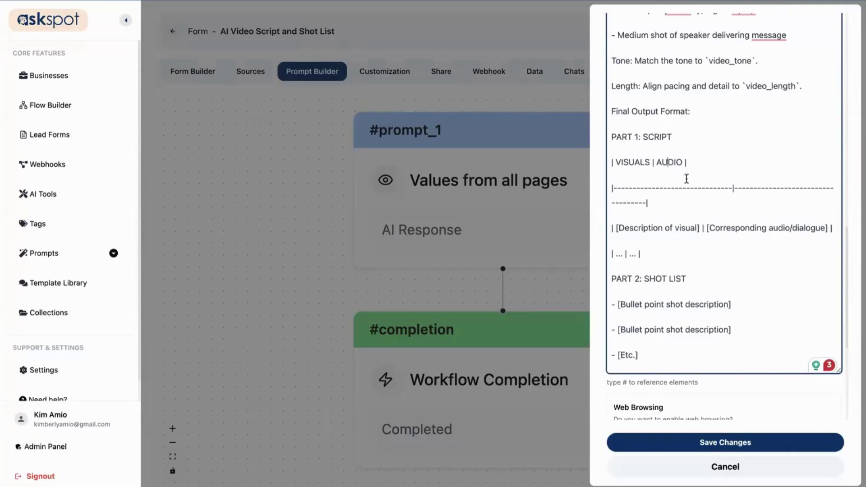
click(669, 162)
scroll(726, 292, down, 1)
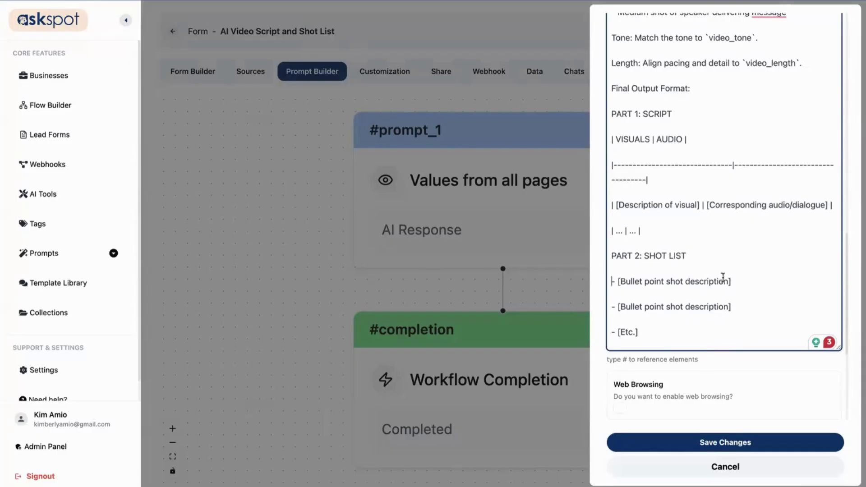
scroll(731, 226, up, 1)
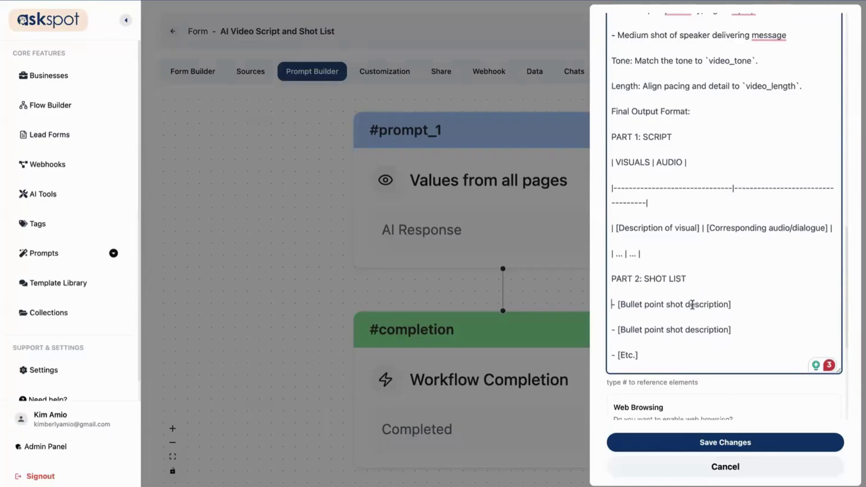
scroll(746, 309, up, 1)
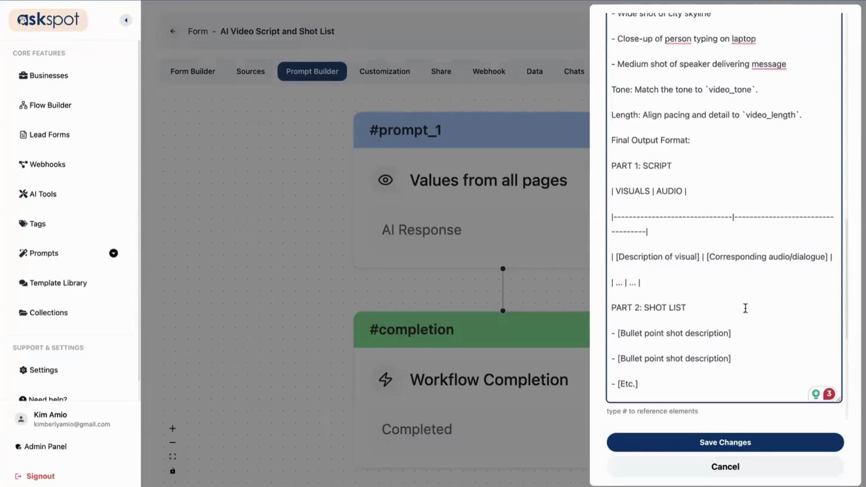
Save the changes to prompt_1 and save the form's prompt workflow
scroll(745, 310, up, 15)
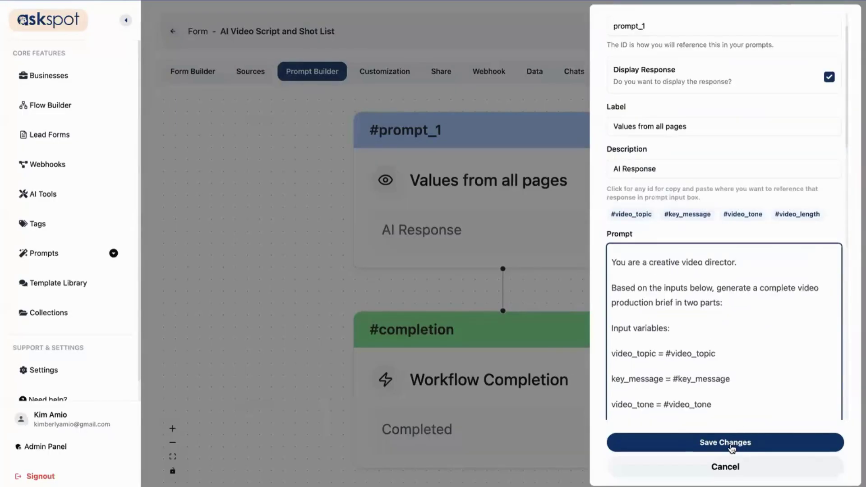
click(736, 451)
click(805, 32)
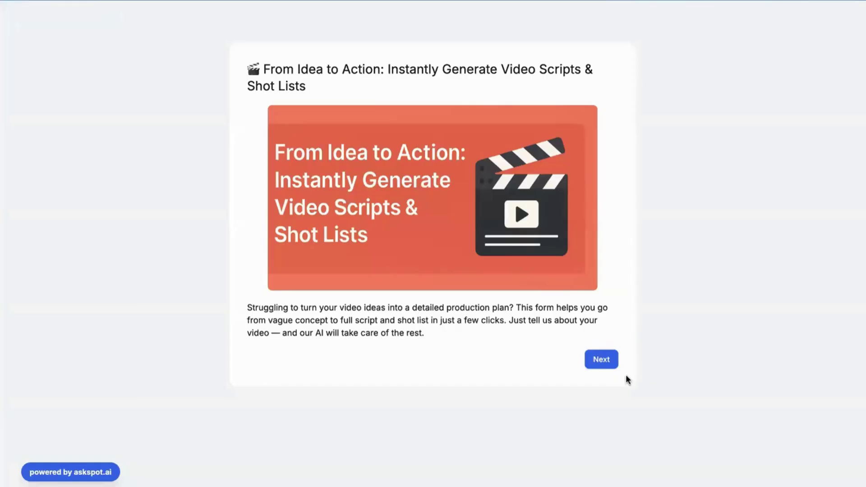
Advance the form preview to the question page and enter "Future of Remote Work in 2026" as the video topic
click(593, 361)
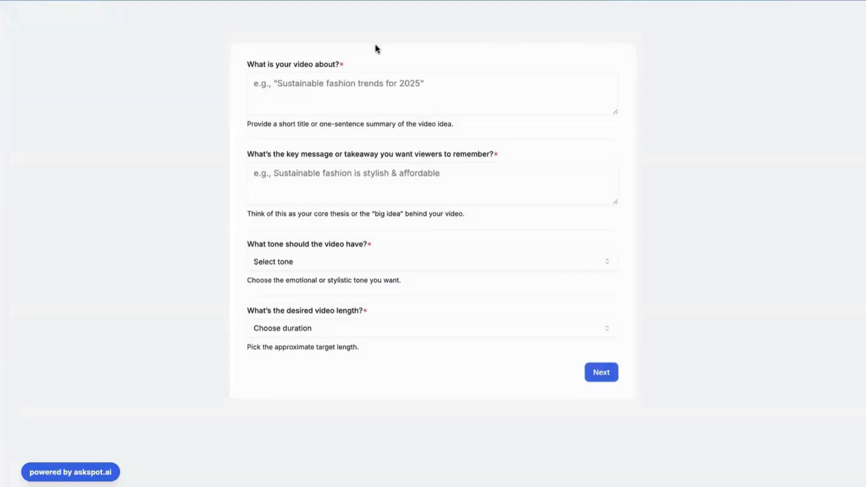
click(351, 86)
text(Future of Remote Work in 2026)
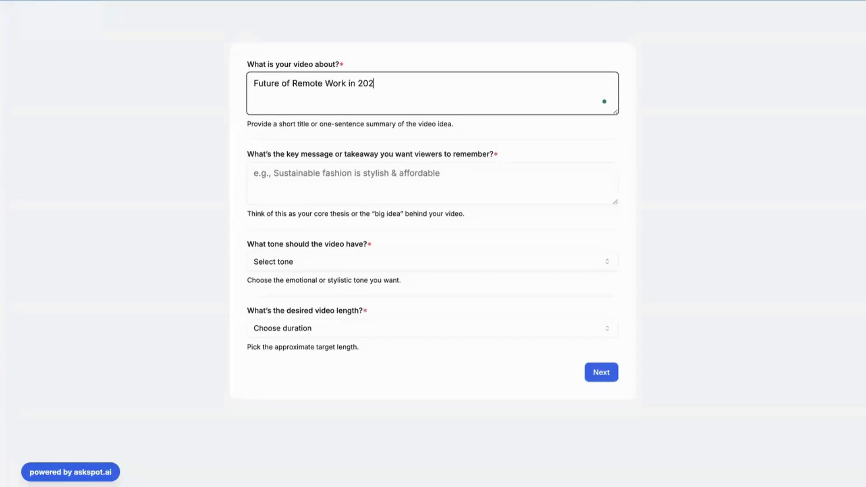
Enter the key message "Remote work isn’t just a trend — it’s the new foundation of global collaboration and work-life balance."
click(342, 186)
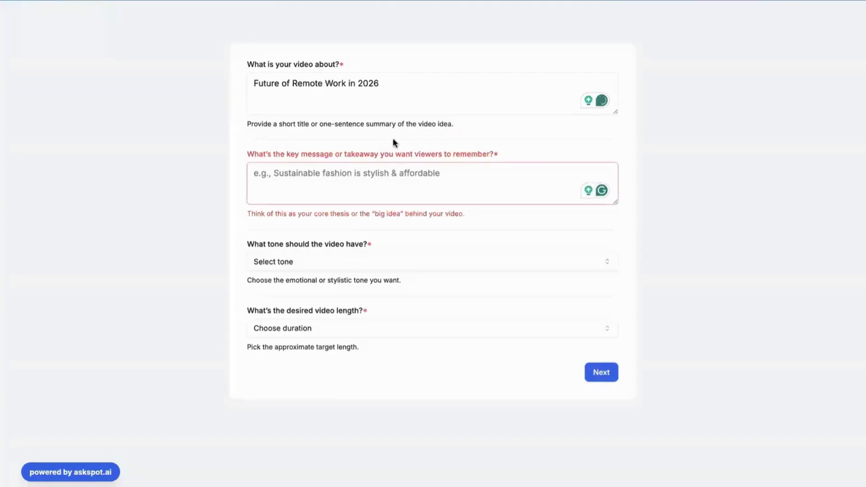
click(430, 186)
text(Remote work isn’t just a trend — it’s the new foundation of global collaboration and work-life balance.)
drag(301, 173, 416, 173)
click(418, 191)
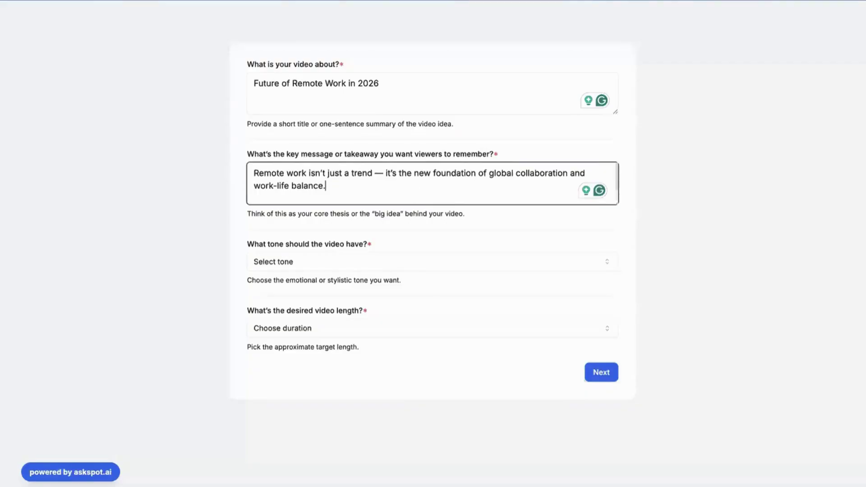
Choose Inspirational as the tone and 2–3 minutes as the video length, and submit the answers to generate the brief
click(322, 262)
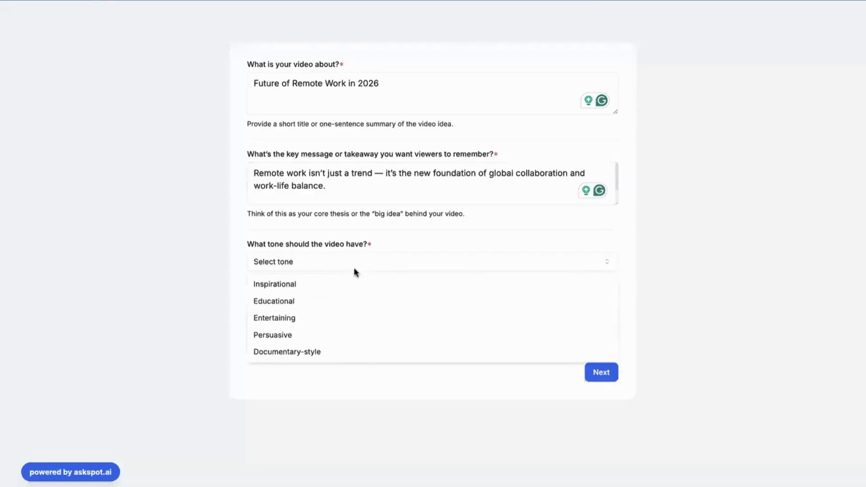
click(294, 286)
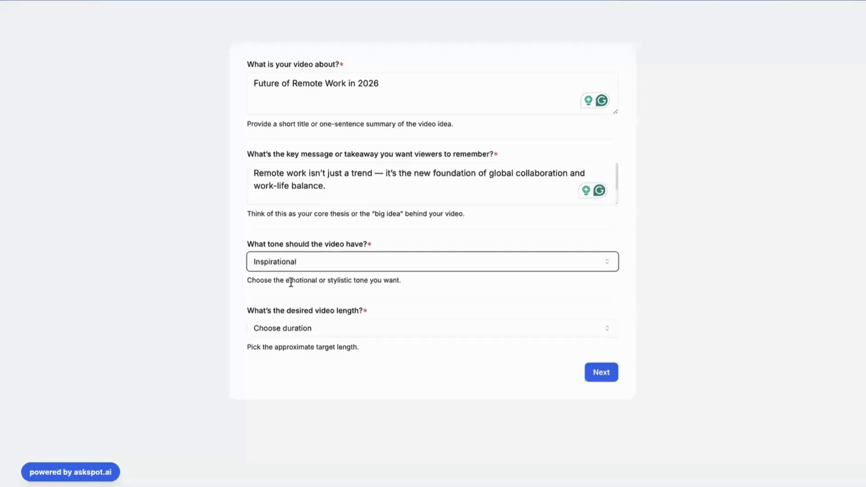
click(334, 333)
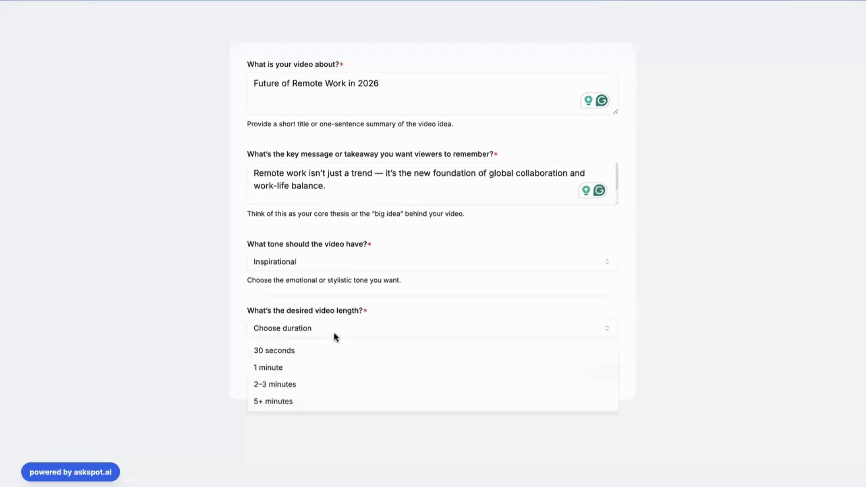
click(266, 385)
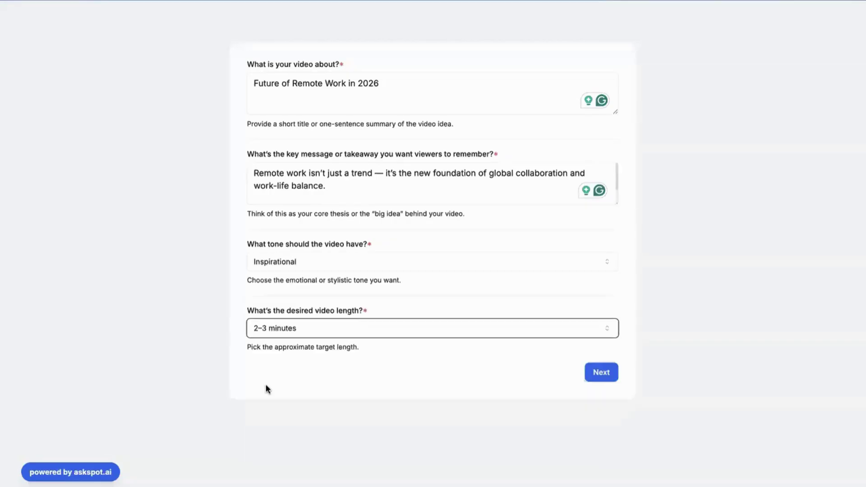
click(601, 379)
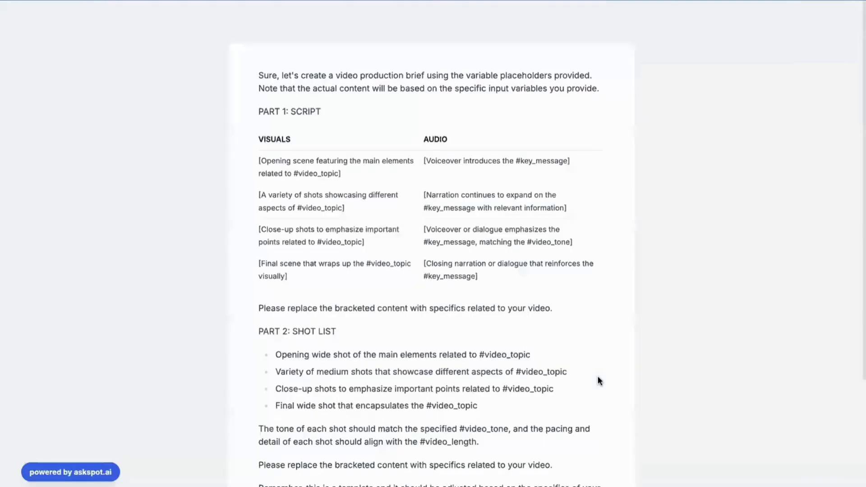
Review the generated script table and shot list, checking how #video_topic and the other variables were handled
double_click(317, 171)
click(337, 173)
drag(292, 173, 339, 171)
scroll(318, 91, down, 1)
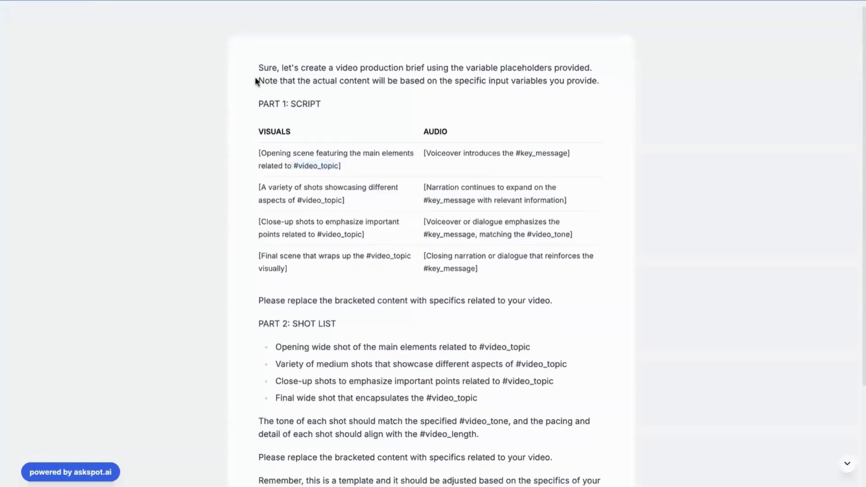
scroll(297, 111, down, 1)
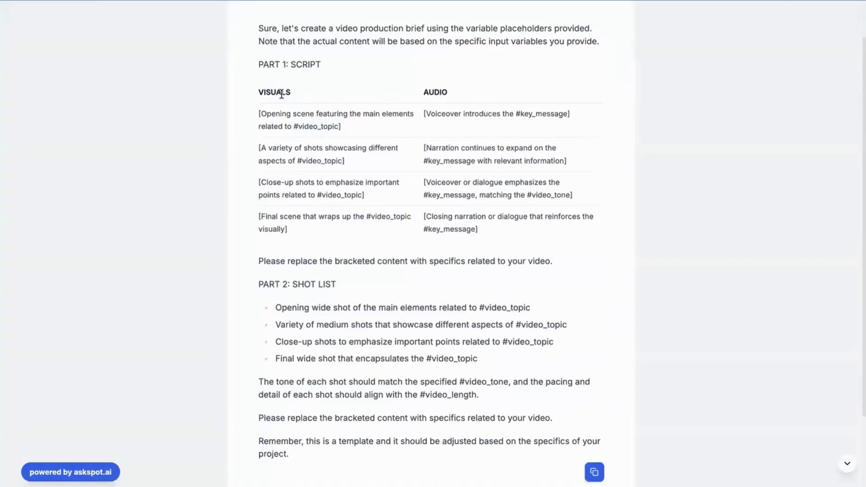
Read through the rest of the generated brief, including the shot list and the closing notes about bracketed content
scroll(489, 177, down, 1)
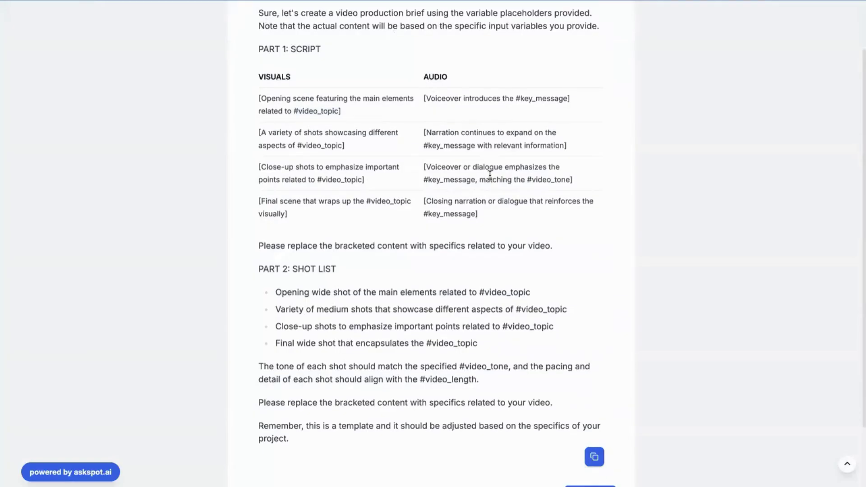
scroll(280, 261, down, 1)
scroll(329, 316, down, 1)
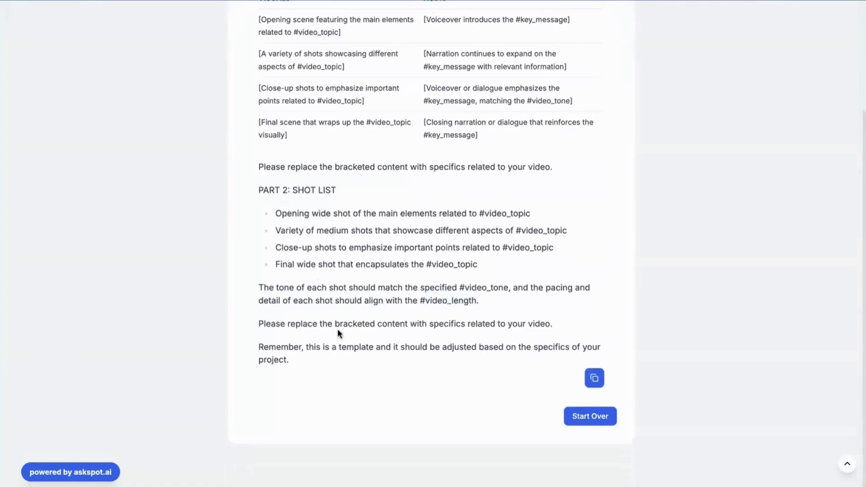
drag(268, 326, 347, 326)
drag(426, 325, 562, 335)
scroll(594, 303, up, 2)
scroll(595, 300, up, 2)
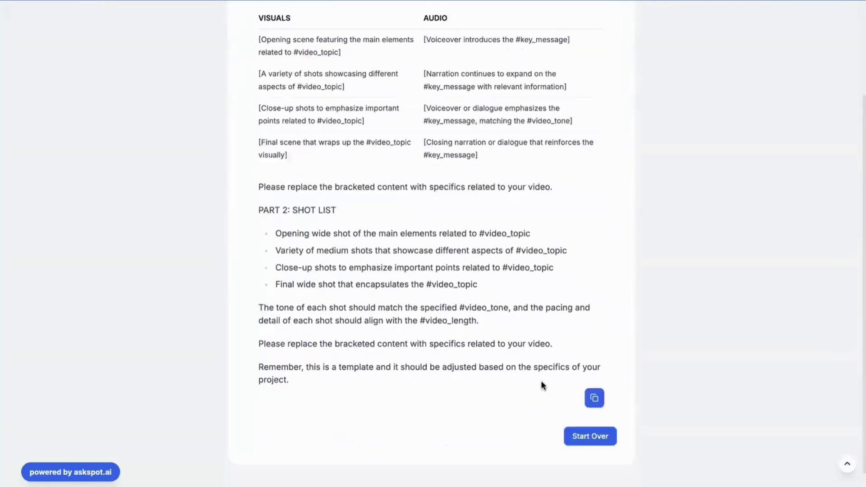
scroll(541, 382, up, 3)
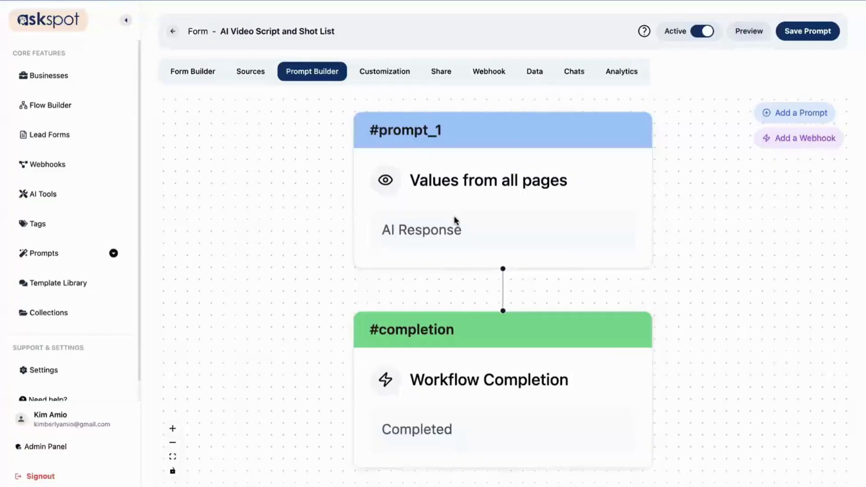
Open prompt_1 for editing and turn #video_topic under Input variables into a linked variable reference
click(454, 217)
scroll(717, 304, down, 3)
scroll(717, 306, up, 3)
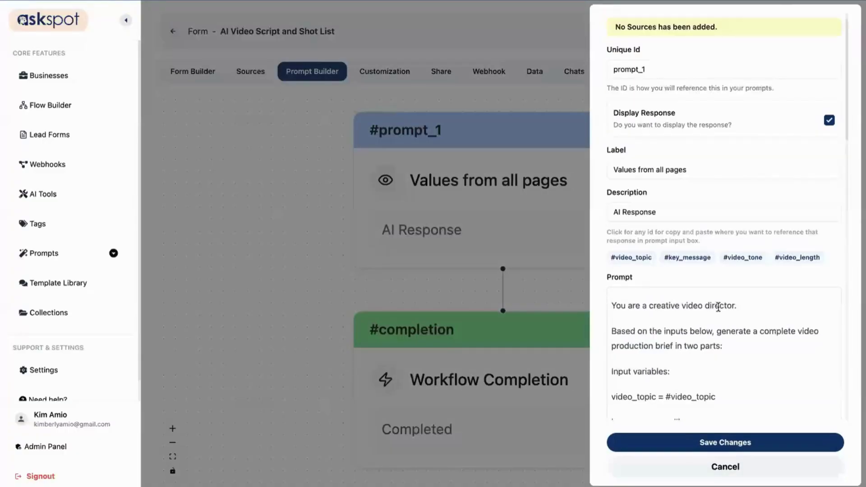
scroll(718, 308, down, 5)
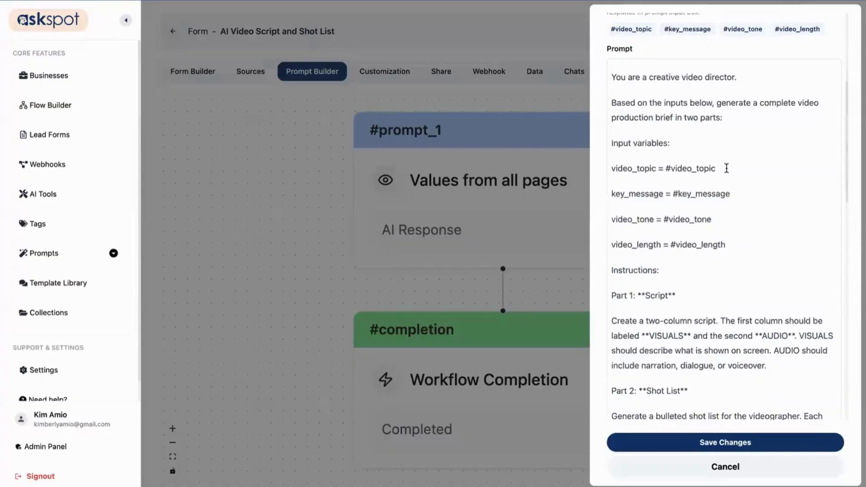
click(721, 169)
Turn #key_message, #video_tone and #video_length under Input variables into linked variable references
click(724, 191)
click(728, 193)
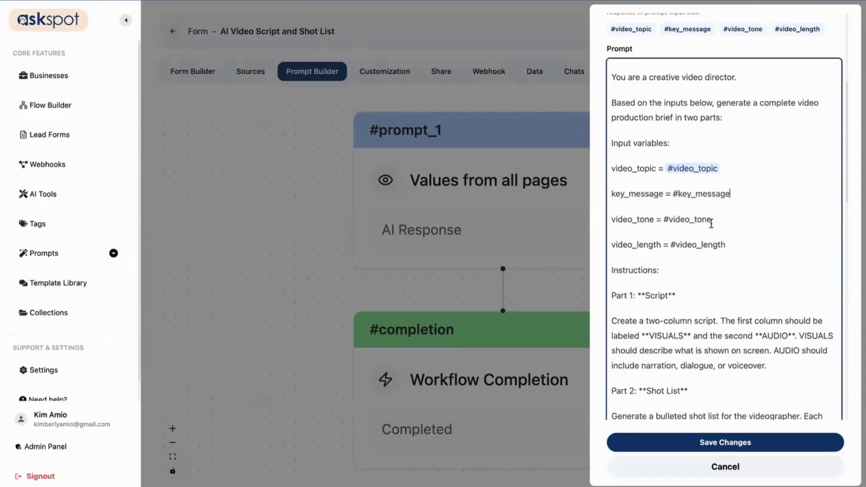
click(710, 223)
click(692, 244)
click(729, 194)
click(727, 228)
click(726, 245)
click(707, 269)
Replace the plain `video_tone` text in the prompt's Tone line with the linked #video_tone variable
scroll(730, 243, down, 3)
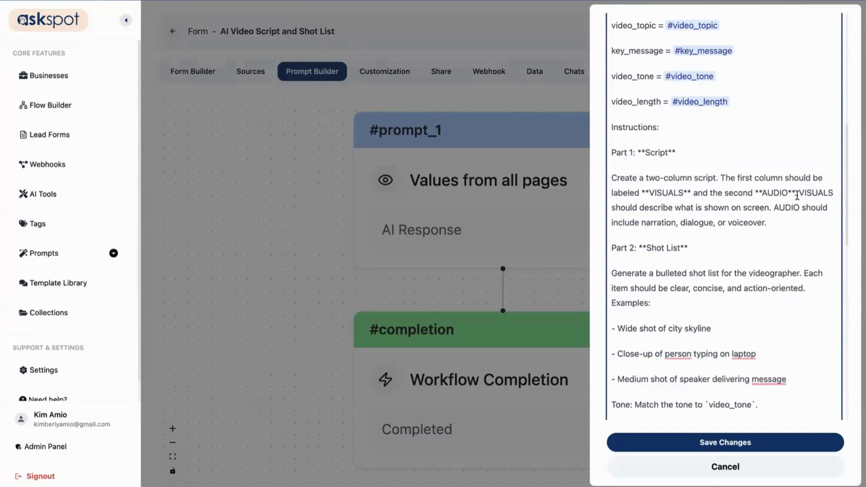
scroll(668, 236, down, 3)
scroll(658, 242, down, 1)
scroll(638, 214, down, 1)
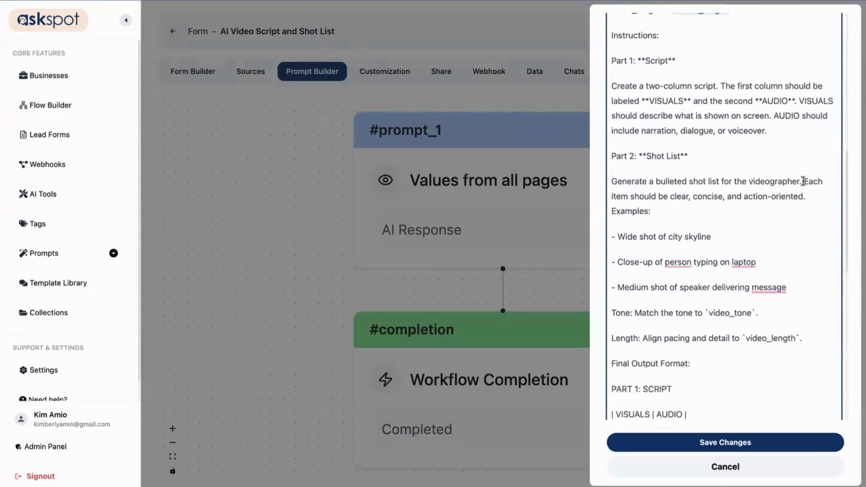
scroll(733, 207, down, 1)
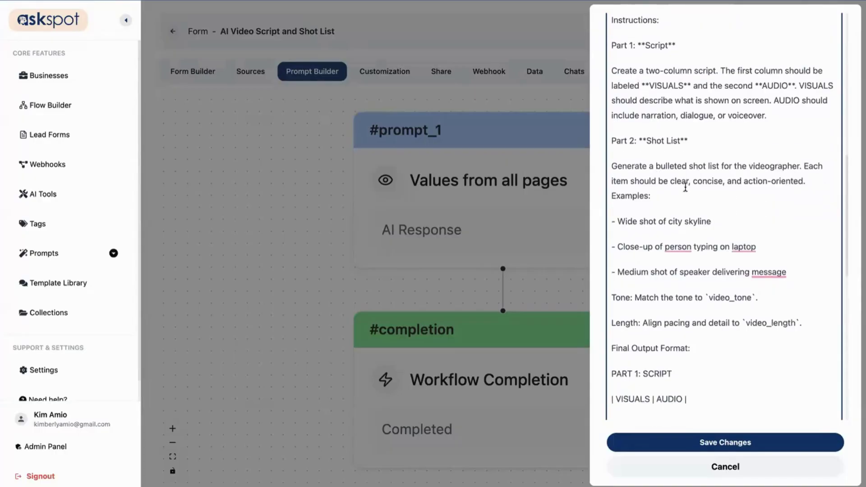
scroll(747, 199, down, 1)
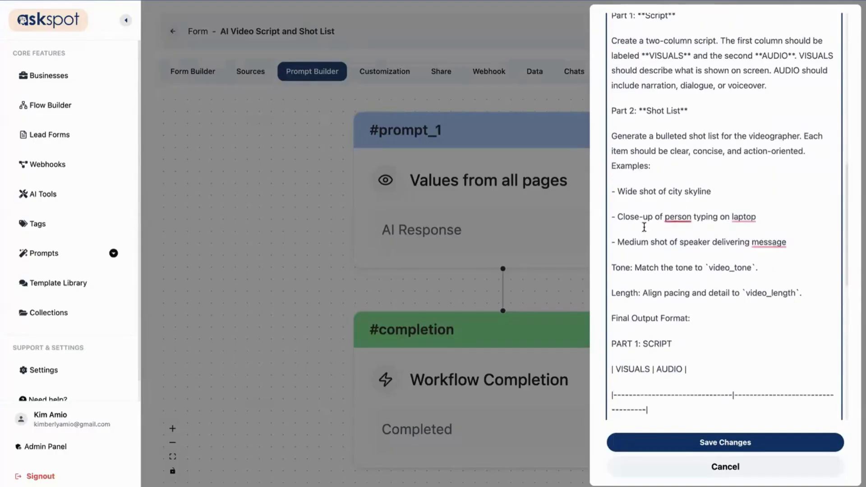
scroll(766, 232, down, 2)
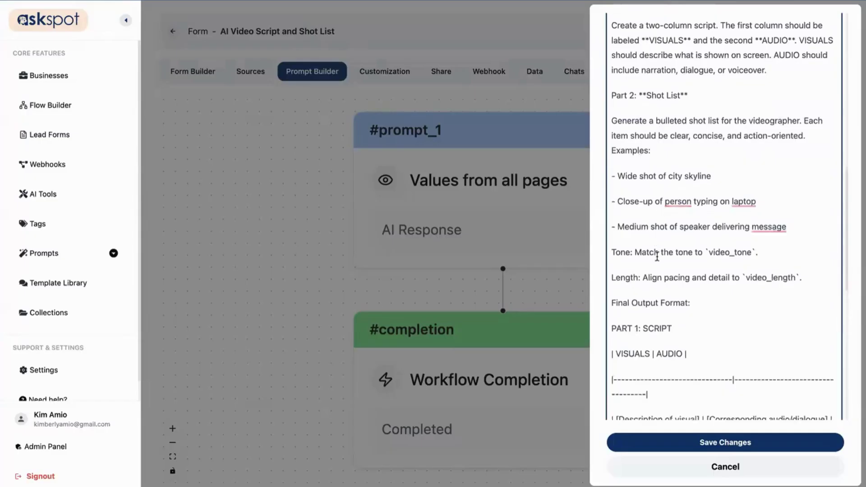
click(756, 242)
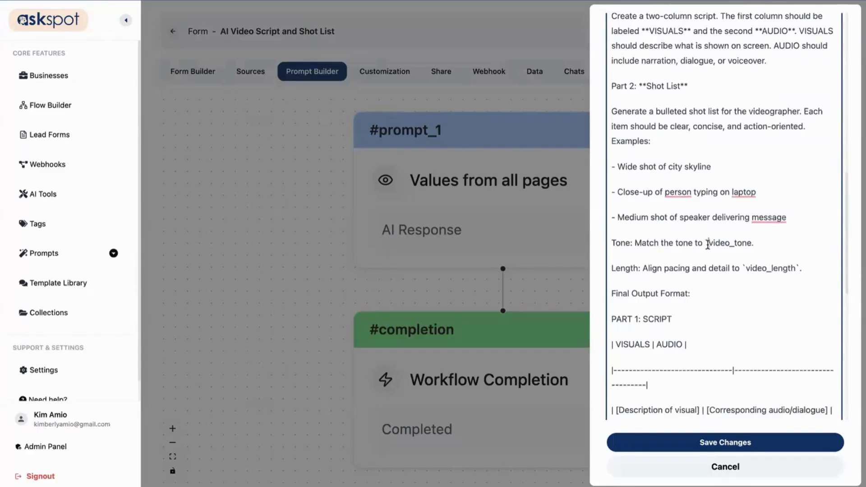
key(BackSpace)
text(#)
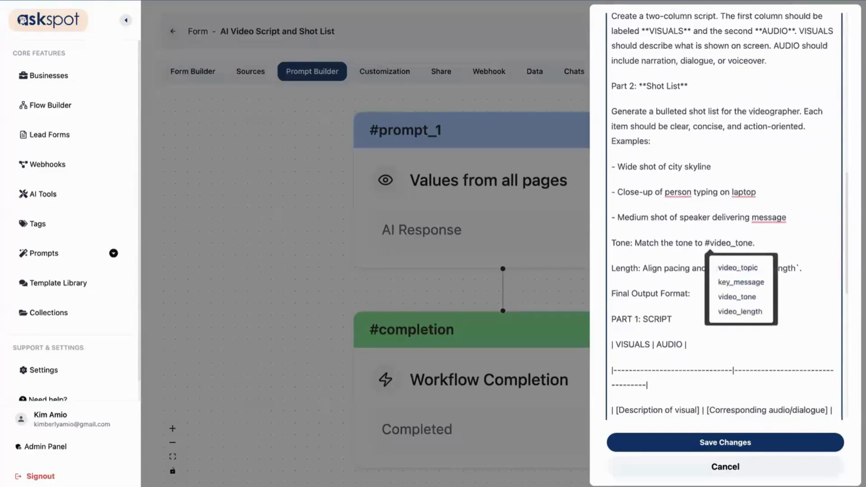
click(751, 297)
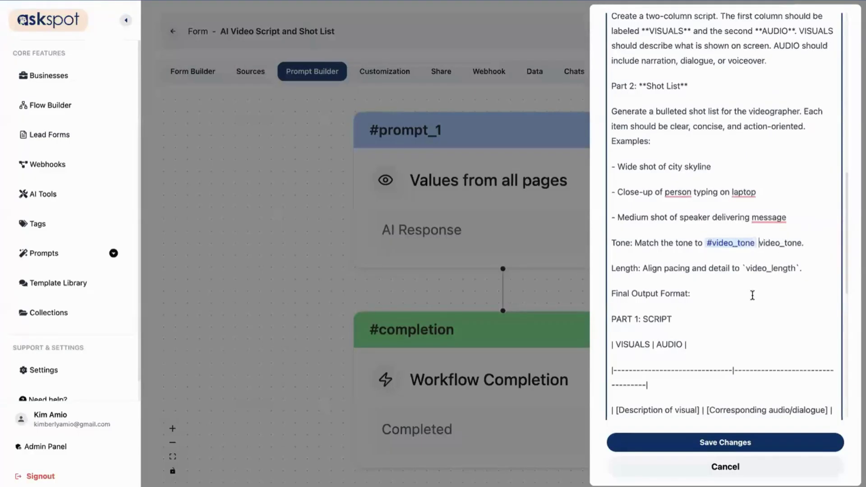
drag(759, 242, 806, 243)
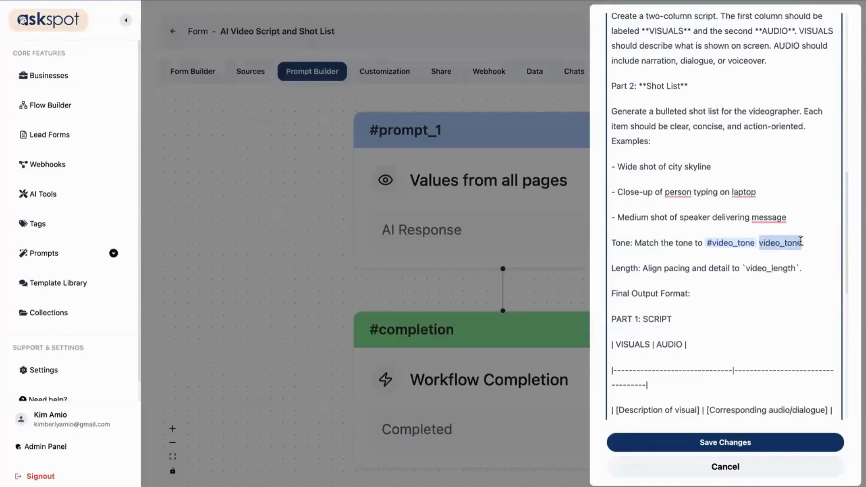
key(BackSpace)
Replace the plain `video_length` text in the prompt's Length line with the linked #video_length variable
scroll(789, 244, down, 2)
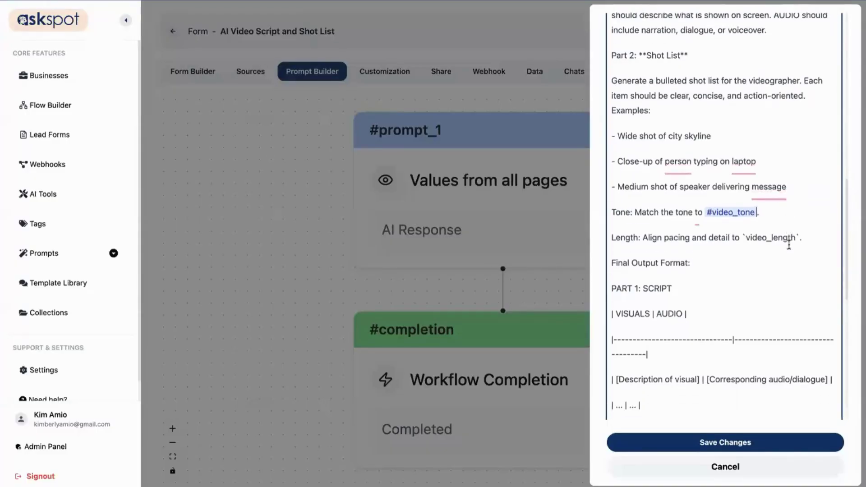
click(657, 238)
click(713, 238)
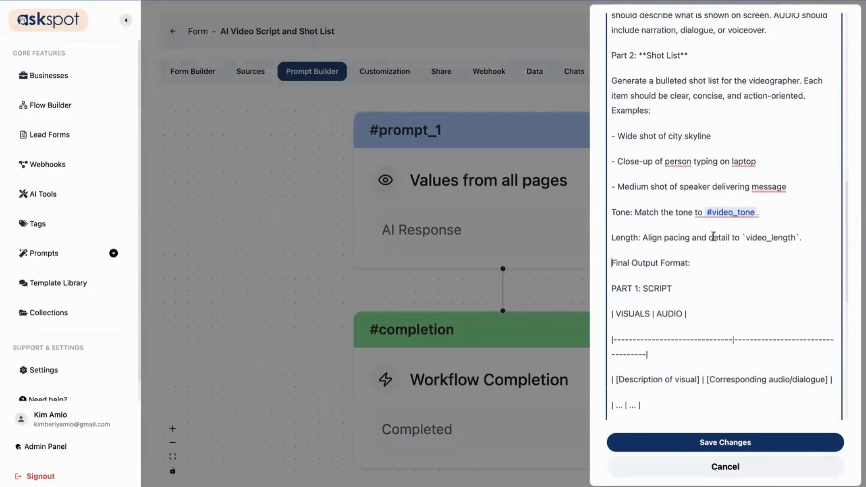
click(801, 236)
key(BackSpace)
text(#)
click(797, 309)
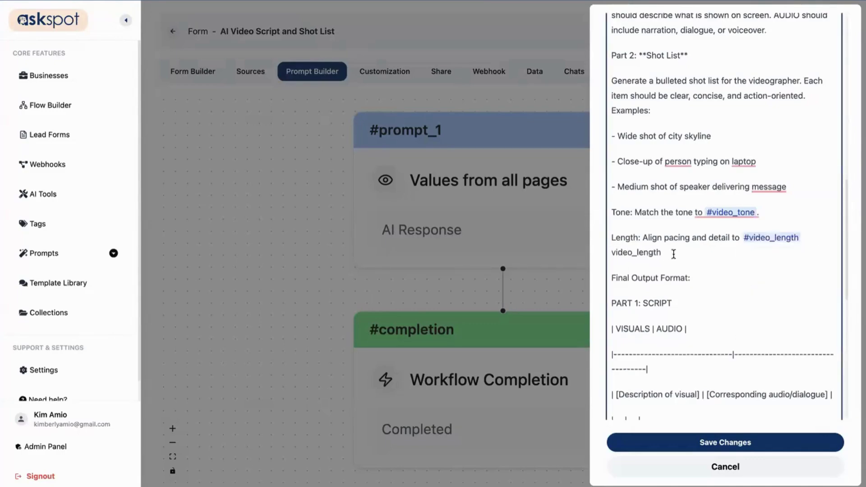
drag(674, 252, 596, 253)
key(BackSpace)
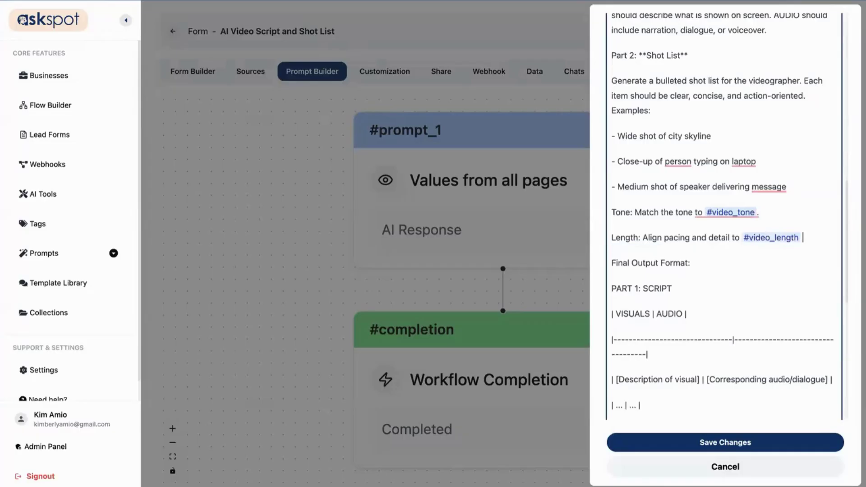
Check the prompt's Final Output Format section, then save the prompt_1 changes and the form's prompt workflow
scroll(608, 258, down, 3)
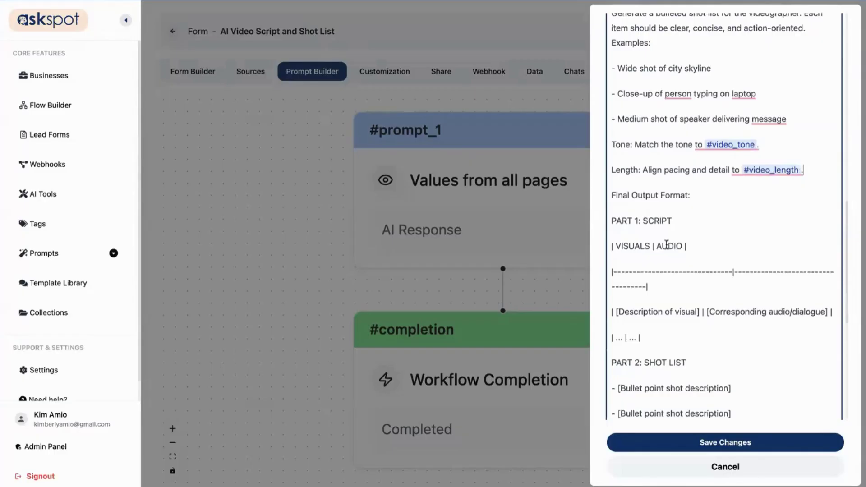
scroll(667, 245, down, 5)
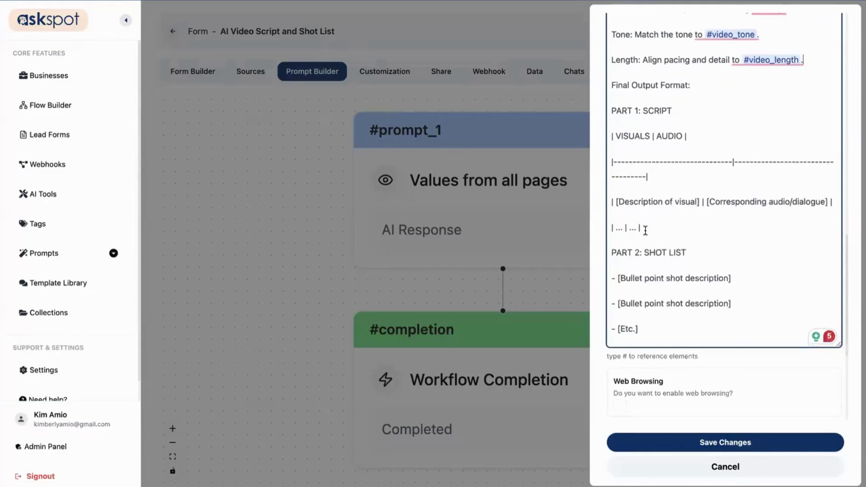
scroll(671, 276, down, 2)
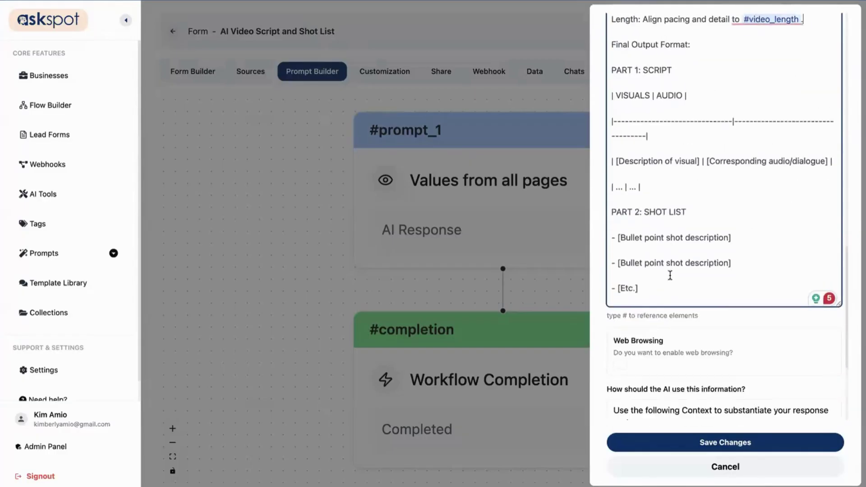
scroll(671, 275, down, 1)
scroll(670, 276, up, 5)
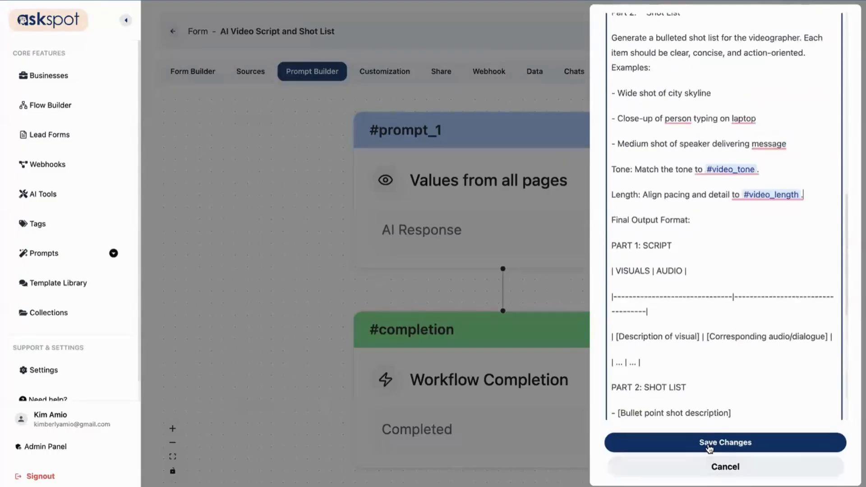
click(719, 469)
click(817, 40)
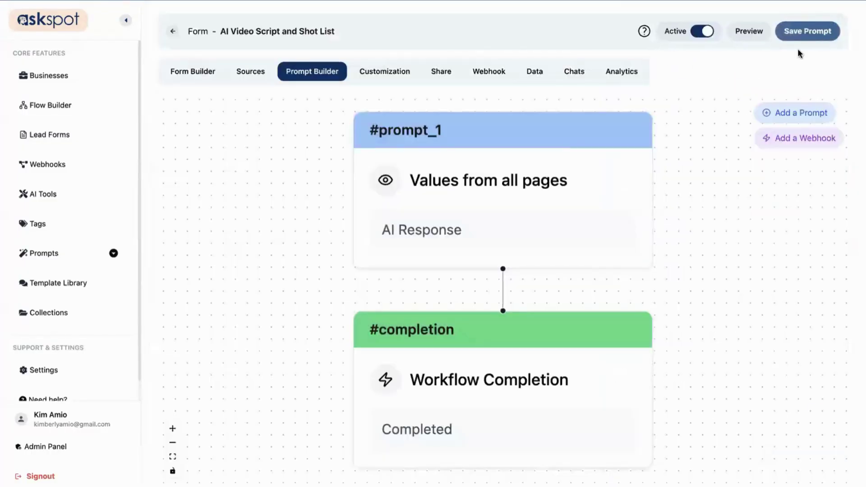
Preview the form again, advance to the question page and enter "The Future of Remote Work in 2026" as the video topic
click(746, 31)
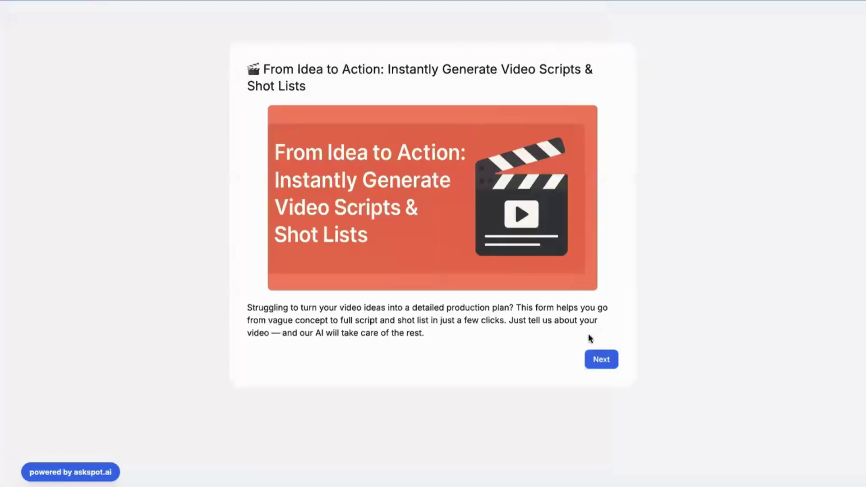
click(605, 358)
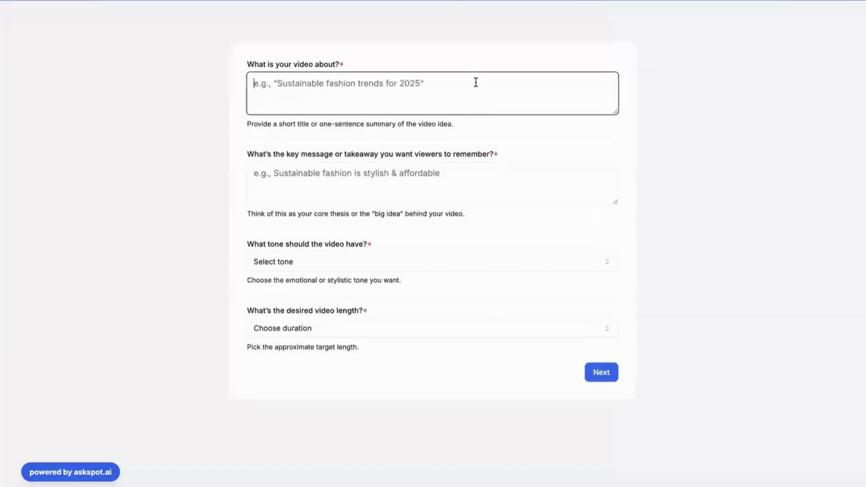
click(379, 85)
text(The Future of Remote Work in 2026)
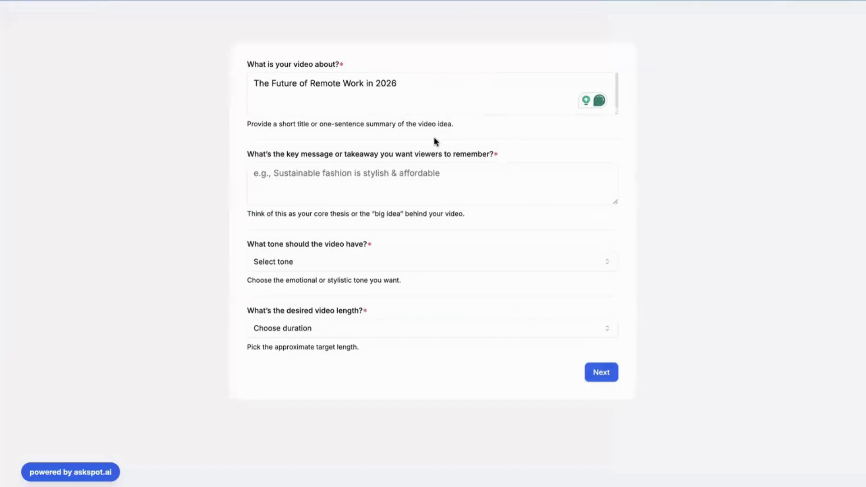
Enter the key message "Remote work isn’t just a trend — it’s the new foundation of global collaboration and work-life balance." and choose the Inspirational tone
click(429, 170)
text(Remote work isn't just a trend — it's the new foundation of global collaboration and work-life balance.)
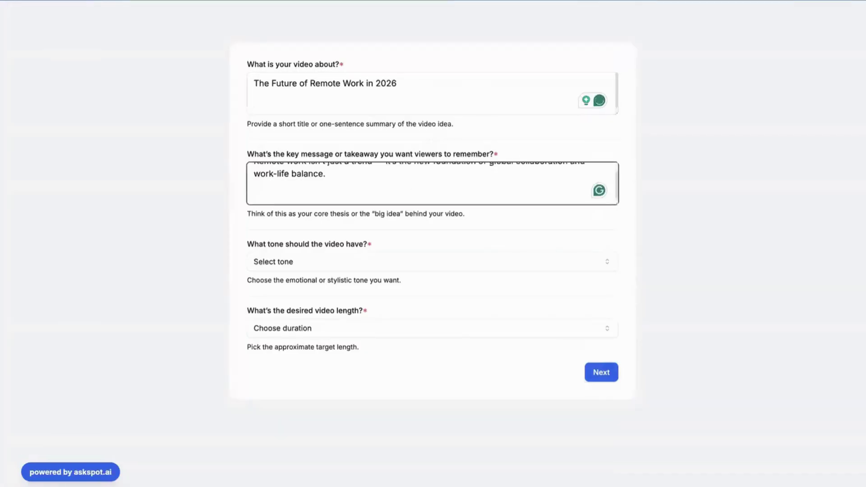
click(314, 266)
click(311, 284)
Set the desired video length to 2–3 minutes and submit the answers to generate the brief
click(311, 334)
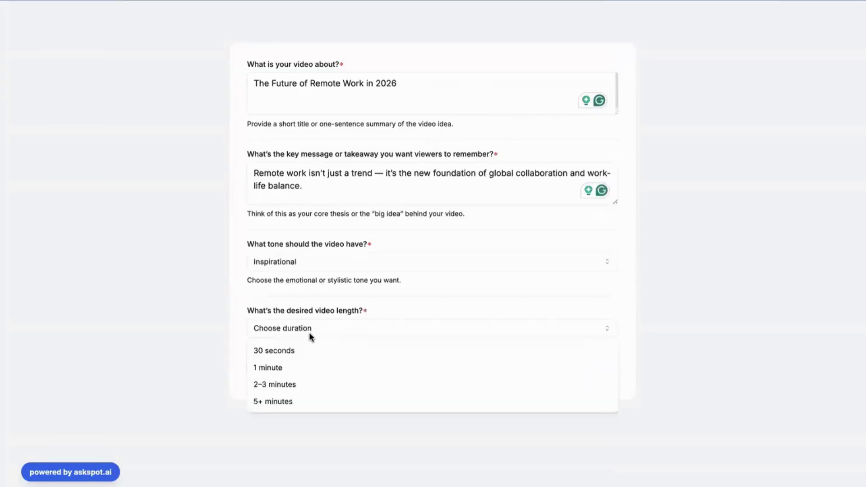
click(297, 384)
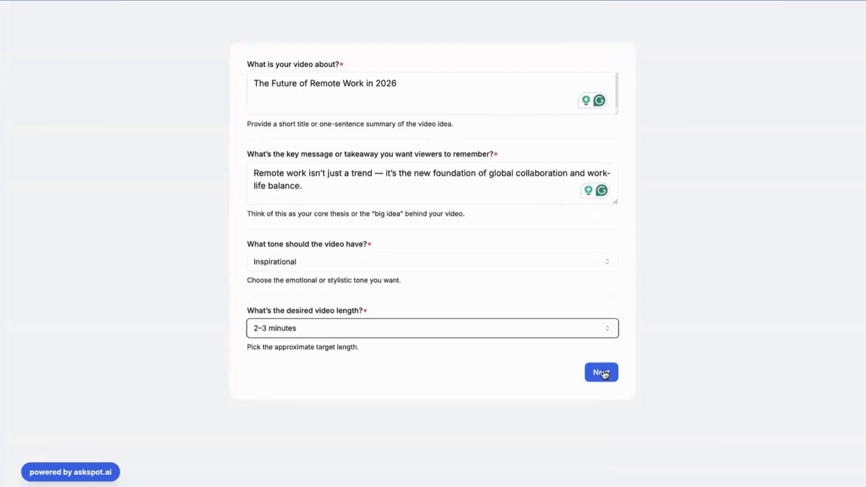
click(604, 374)
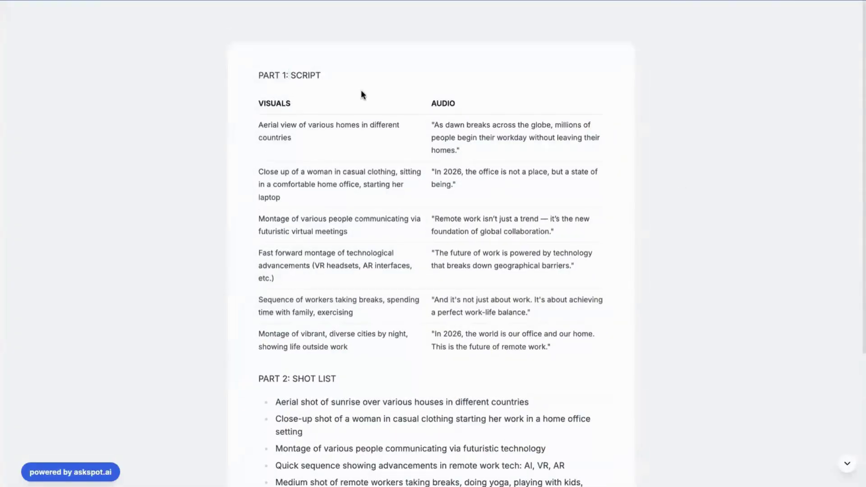
Review the newly generated script table, comparing its VISUALS and AUDIO entries with the submitted topic and key message
drag(260, 70, 348, 83)
click(345, 82)
double_click(440, 104)
drag(440, 124, 461, 137)
click(445, 158)
drag(436, 174, 454, 176)
click(535, 170)
scroll(535, 170, down, 1)
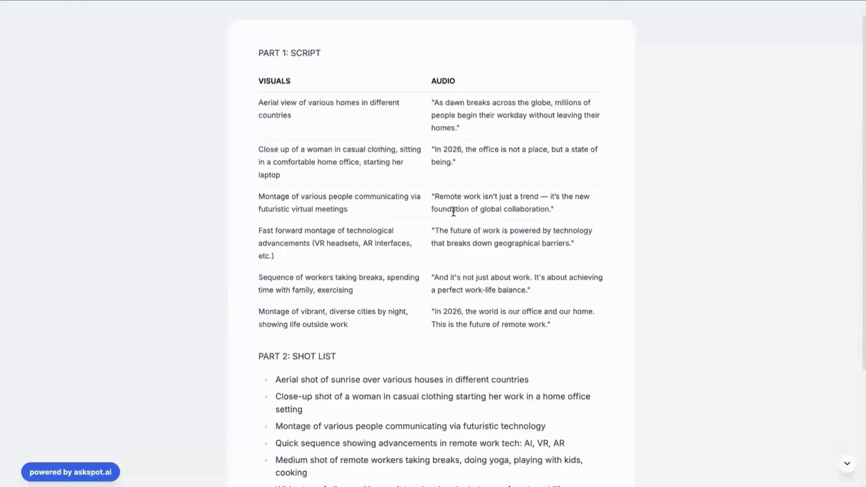
scroll(422, 235, down, 1)
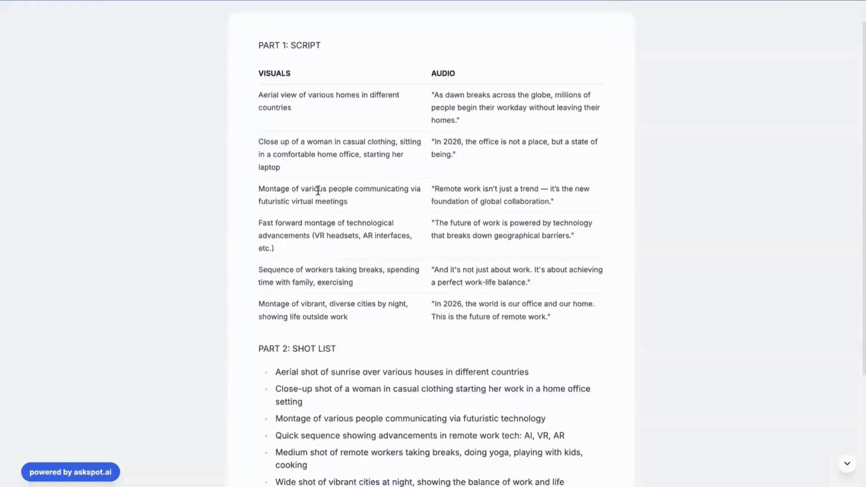
drag(297, 189, 321, 185)
click(433, 187)
scroll(520, 210, down, 3)
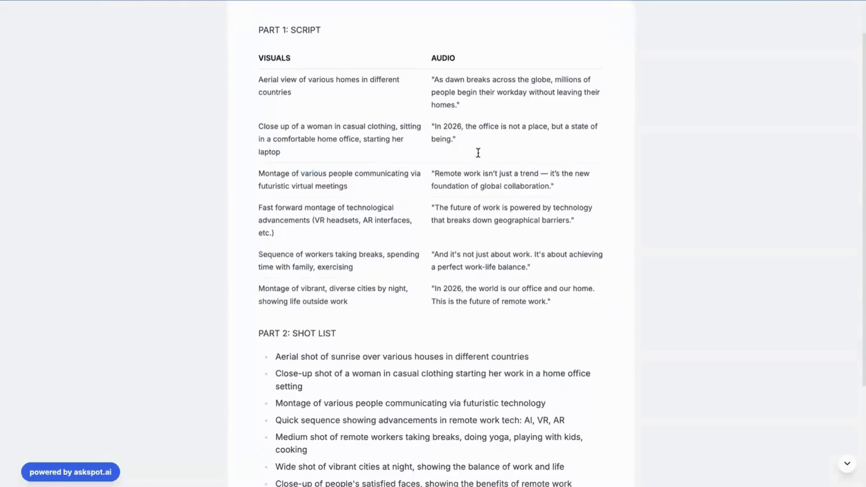
Compare the generated PART 1: SCRIPT table with the PART 2: SHOT LIST entries in the form output
scroll(312, 241, down, 1)
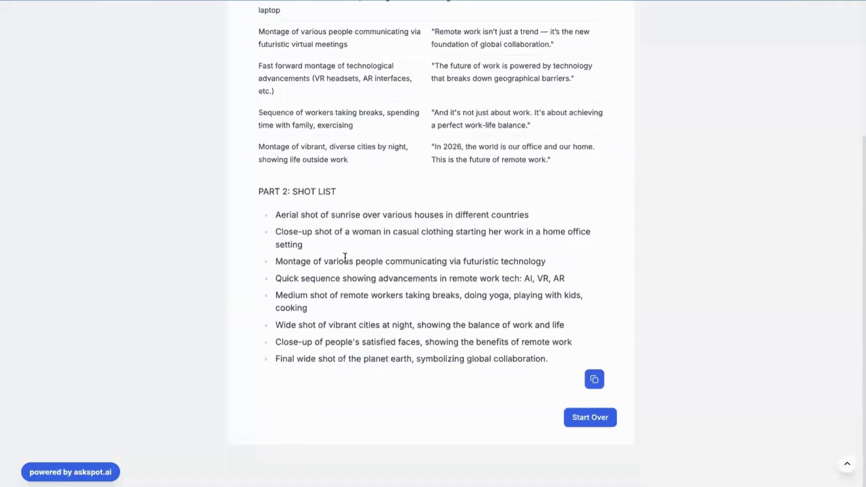
scroll(352, 289, up, 4)
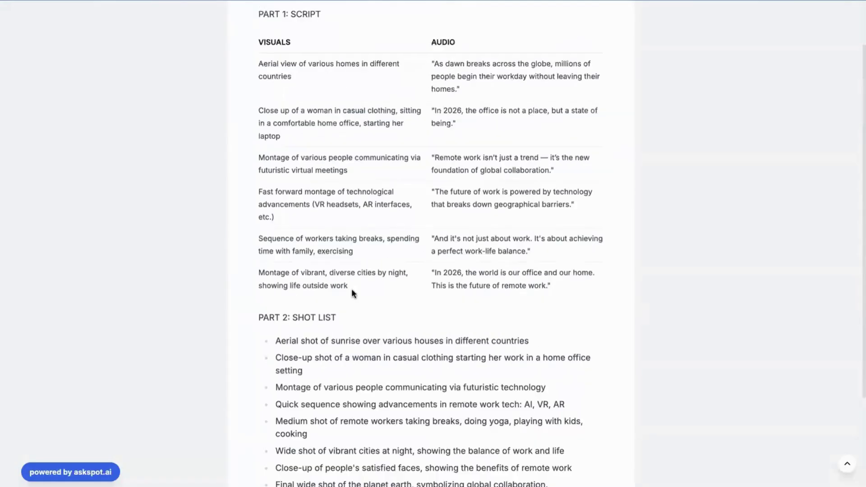
scroll(351, 252, down, 1)
scroll(350, 244, up, 1)
scroll(351, 242, down, 2)
scroll(351, 241, down, 1)
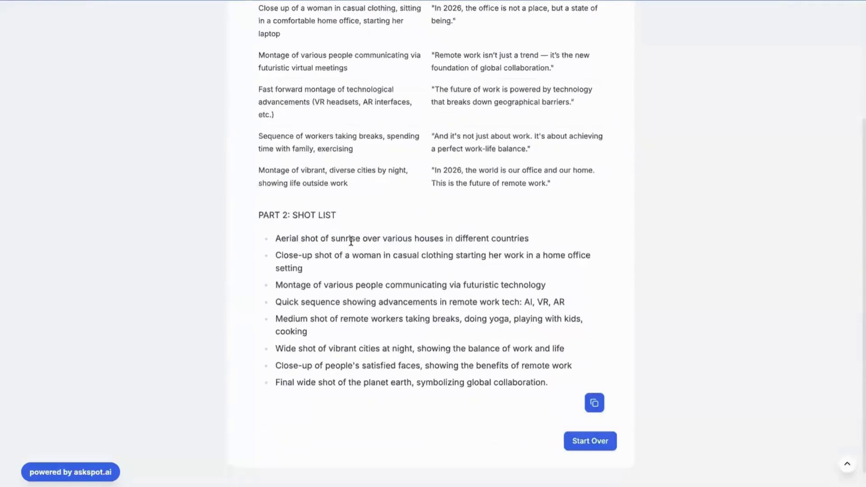
scroll(506, 162, up, 4)
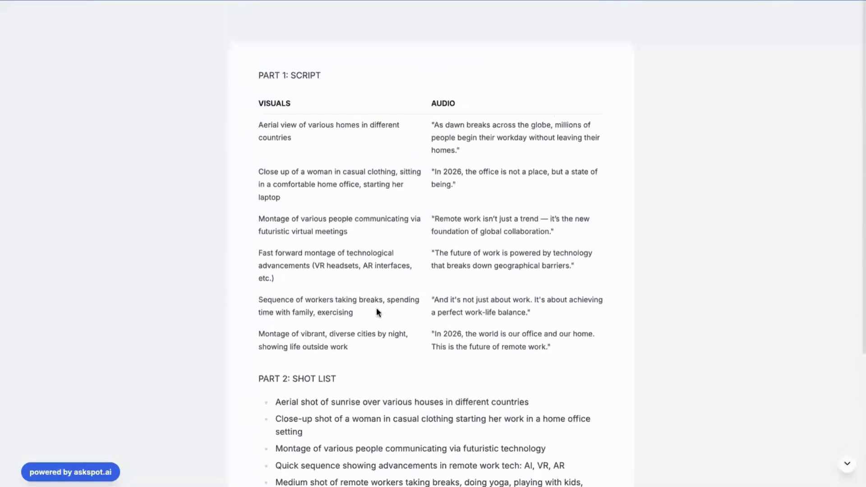
scroll(405, 270, down, 3)
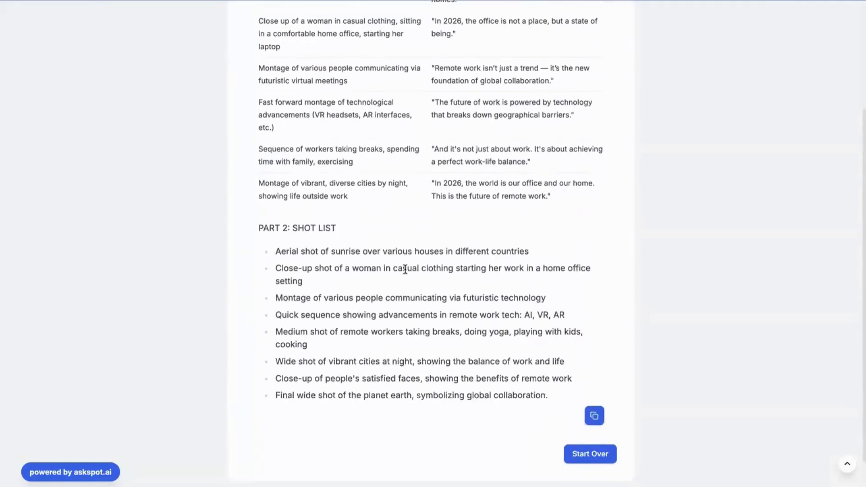
scroll(106, 31, up, 1)
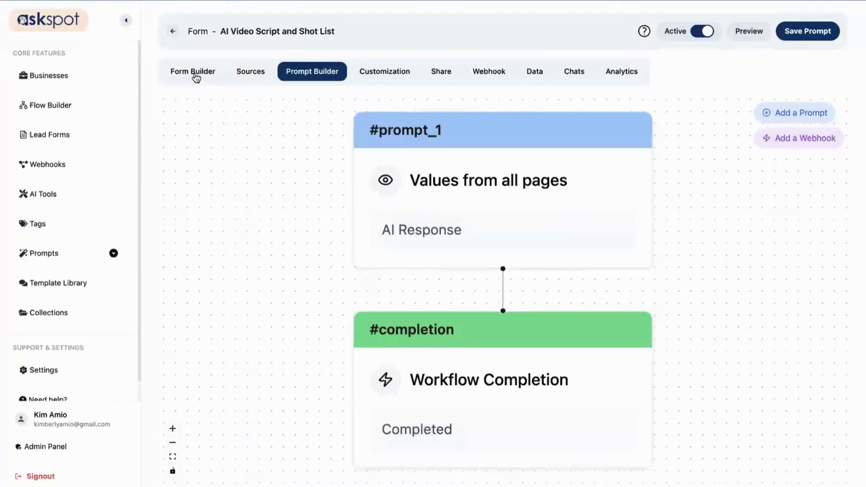
Return to the form builder, check the page types that can be added and look over the four questions on the form page
click(194, 73)
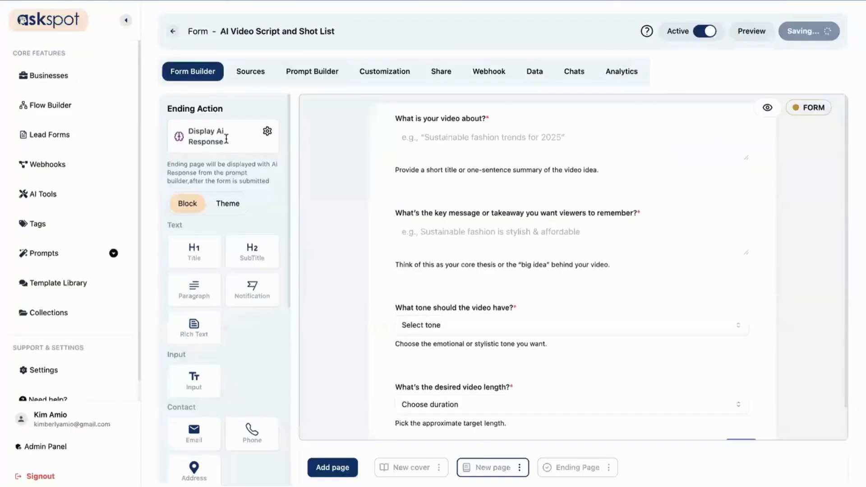
click(315, 469)
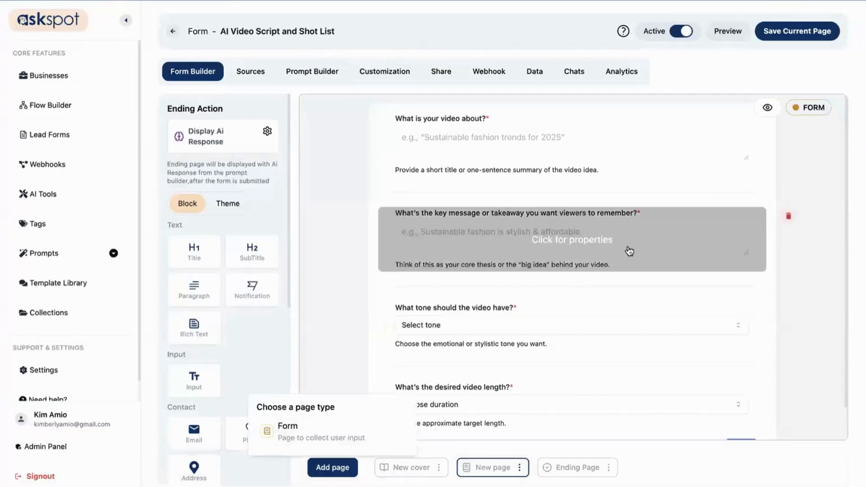
click(817, 233)
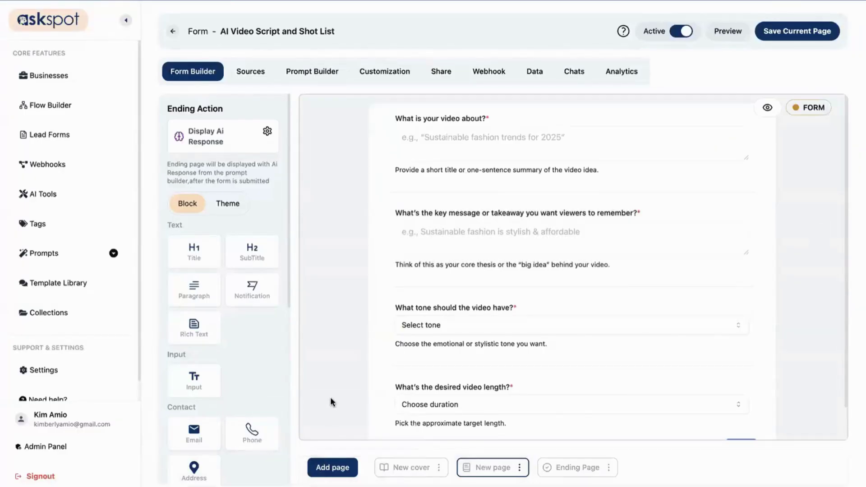
scroll(323, 416, down, 1)
scroll(343, 324, up, 1)
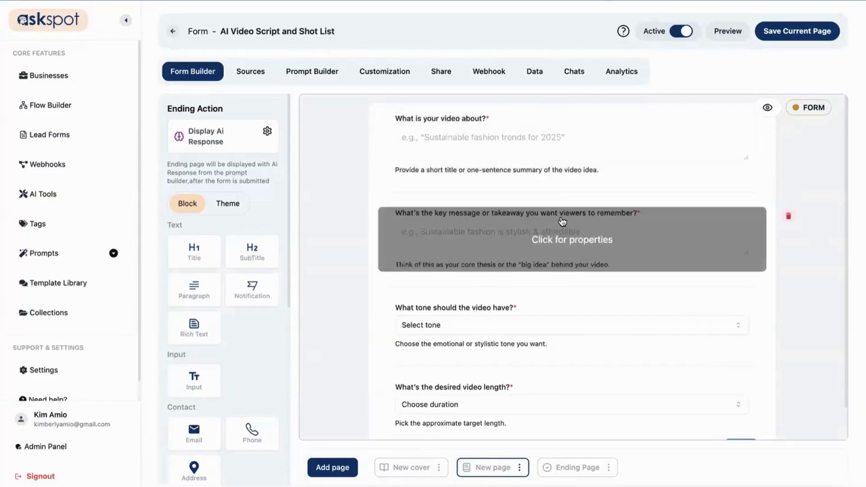
scroll(534, 275, down, 1)
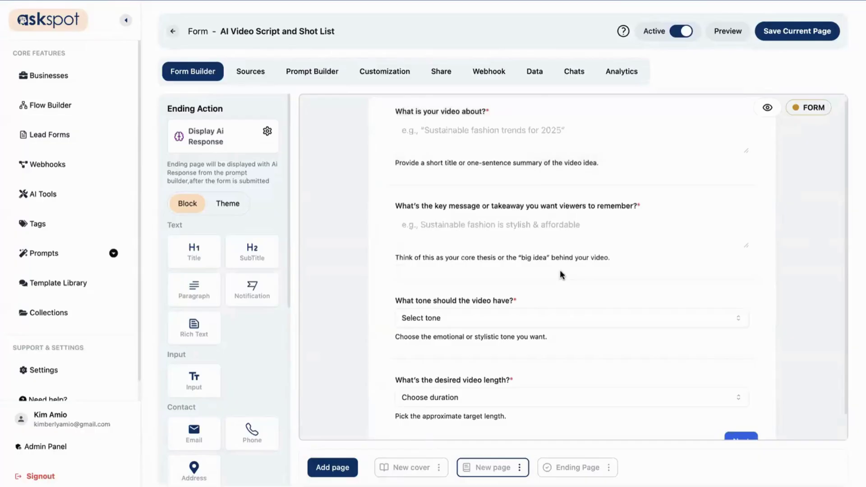
scroll(561, 272, up, 1)
scroll(561, 272, down, 4)
scroll(561, 272, up, 5)
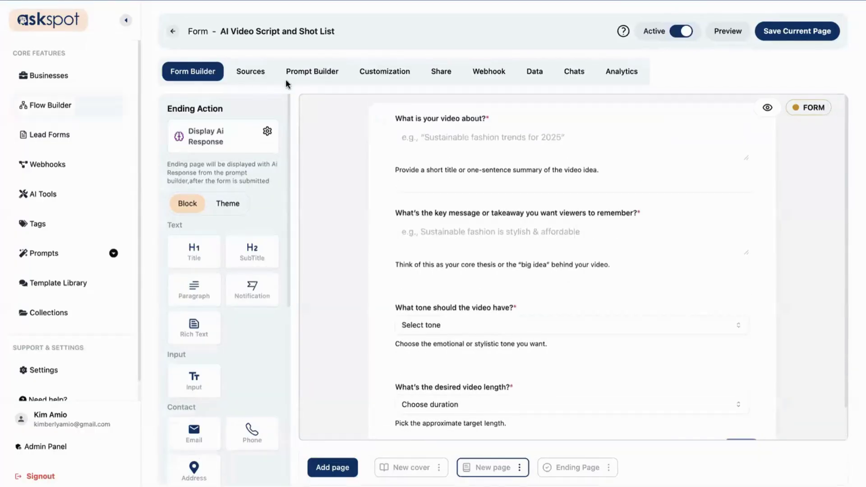
Apply the custom theme with a white, dark grey and black palette, check it on the cover, question and ending pages, and save
click(227, 203)
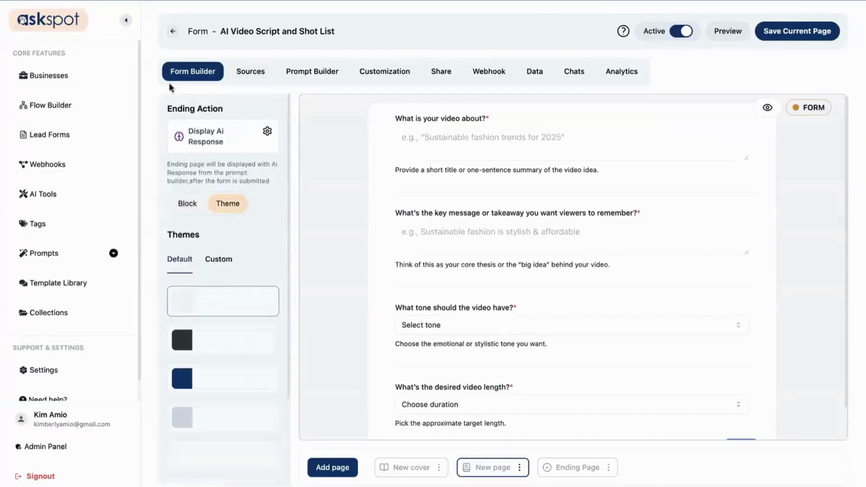
scroll(247, 414, down, 3)
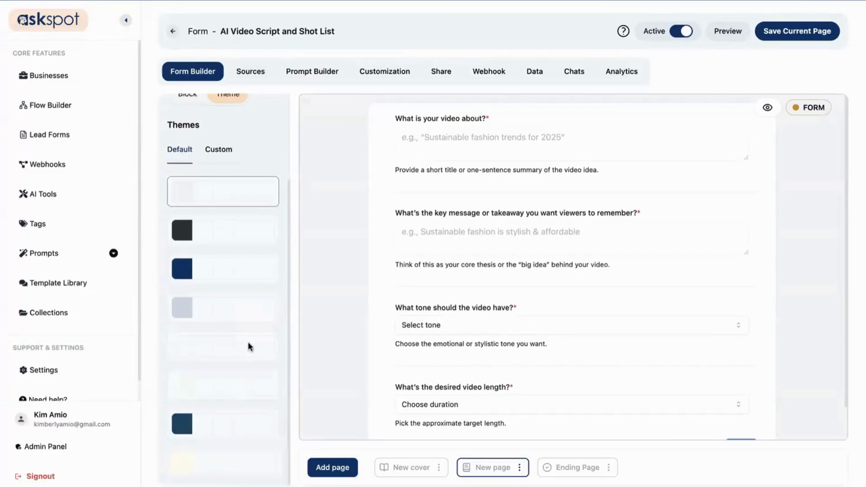
click(218, 151)
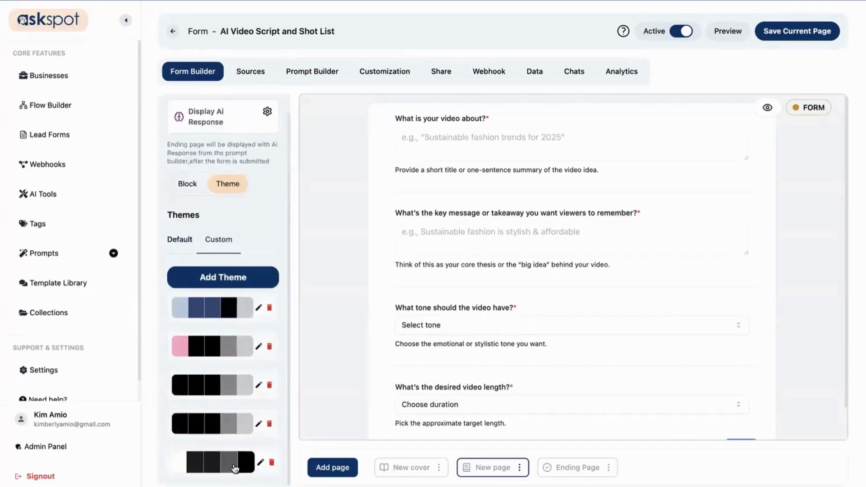
click(235, 469)
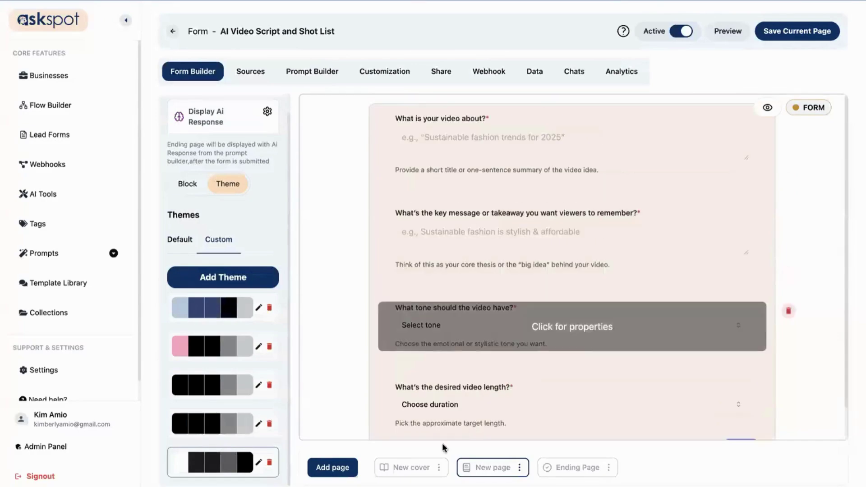
click(429, 466)
click(514, 470)
click(553, 473)
click(791, 39)
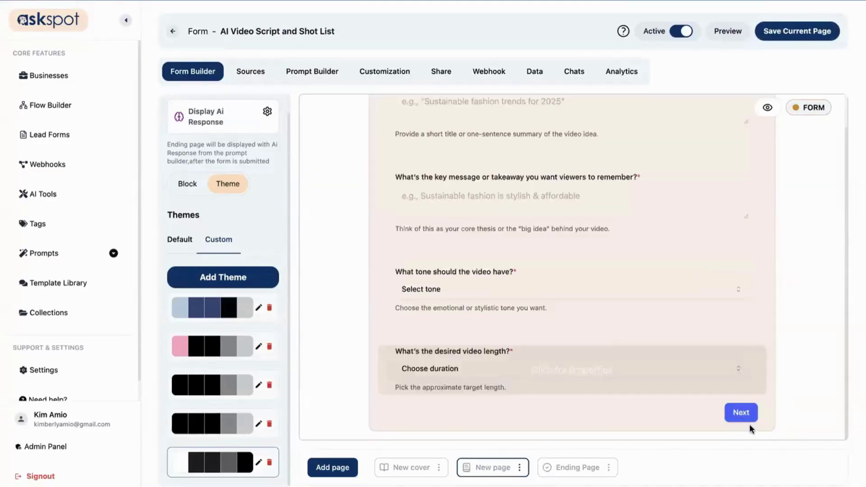
Change the question page's Next button text to "Generate my AI Video Script"
click(742, 412)
double_click(714, 68)
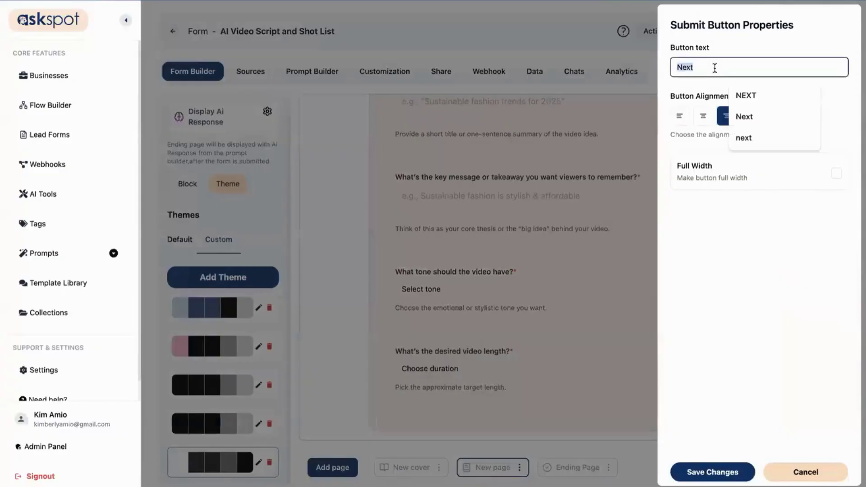
text(Genera)
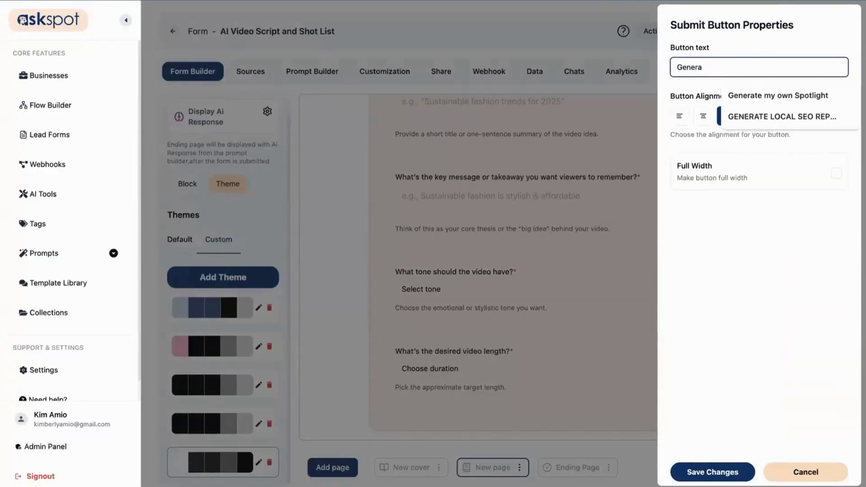
text(te my)
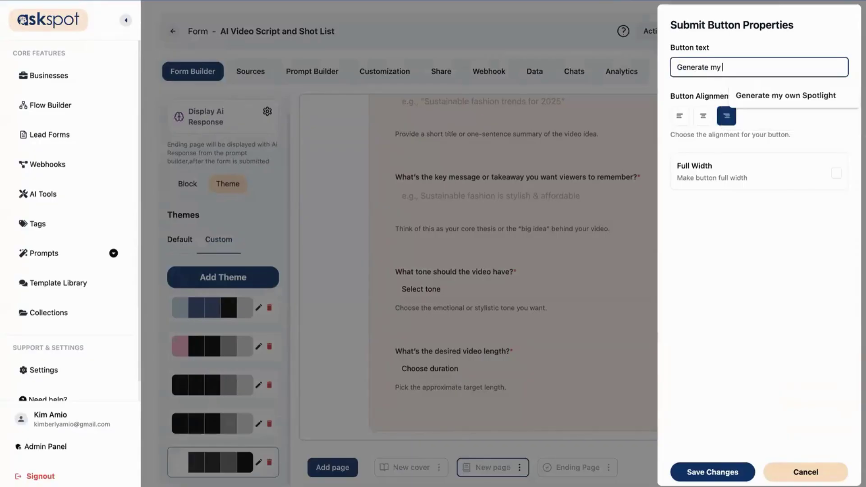
text( AI Video Script)
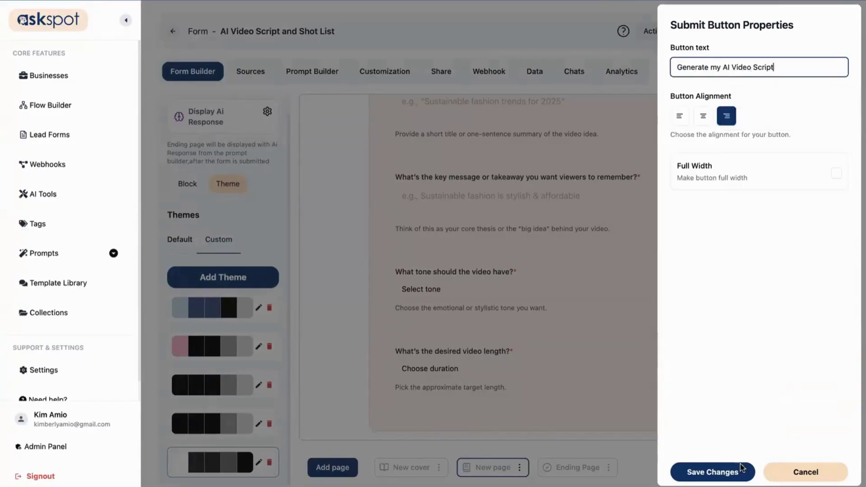
click(713, 471)
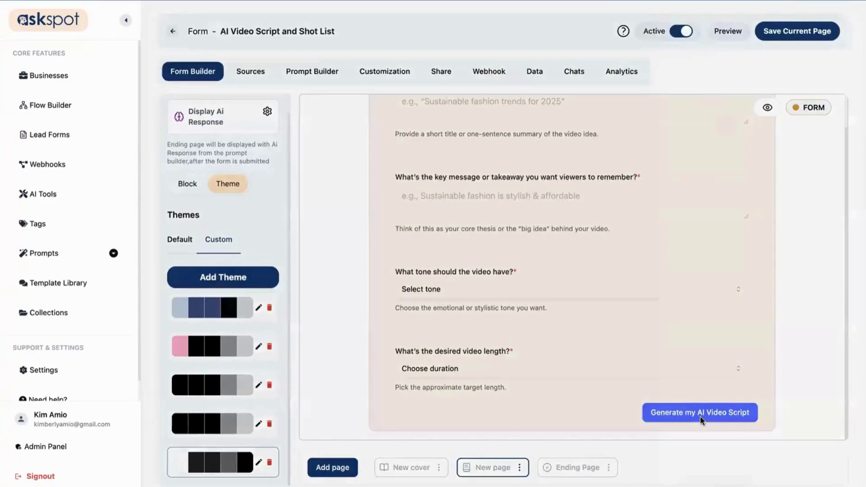
Make the "Generate my AI Video Script" button full width and save the question page
click(700, 417)
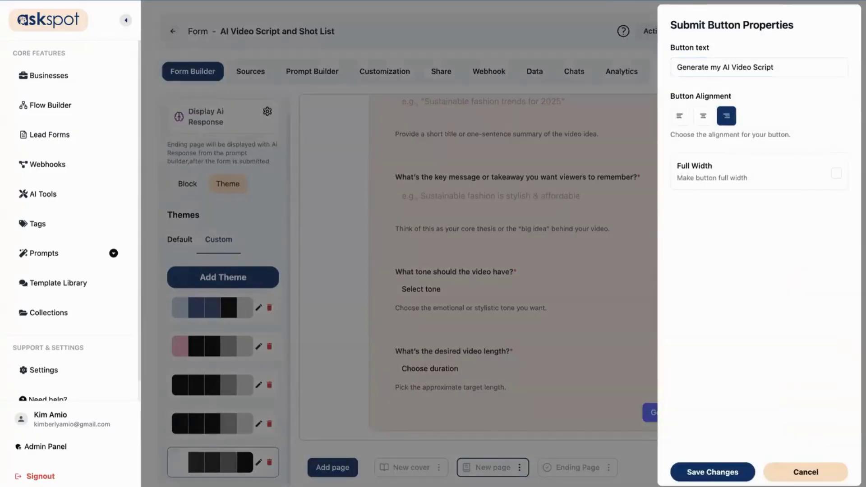
click(837, 174)
click(677, 470)
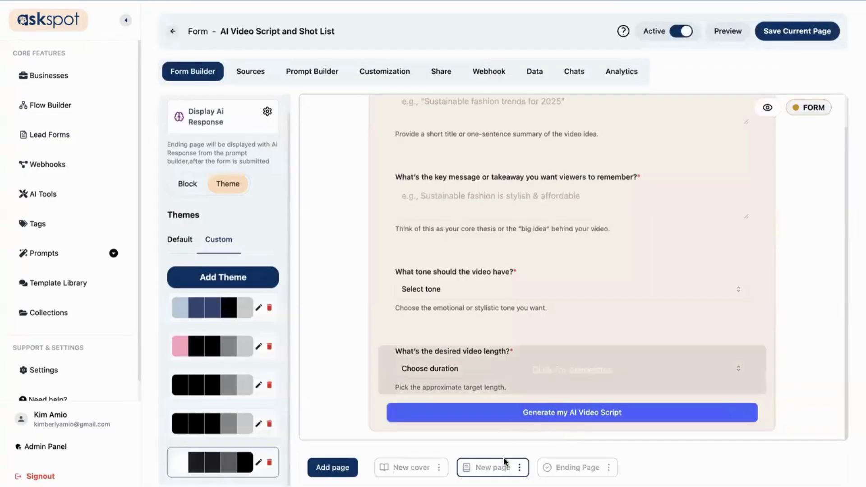
click(792, 31)
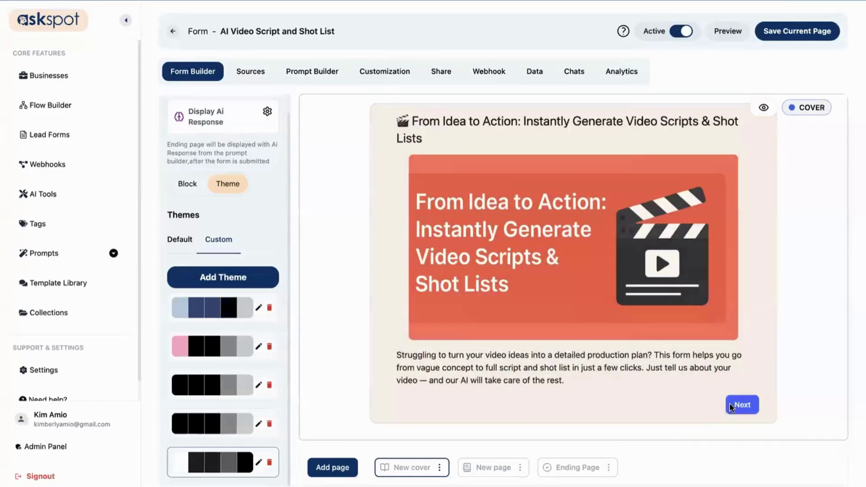
Change the cover page's Next button text to "Let's Get Started!" and save the cover page
click(732, 406)
click(719, 59)
double_click(719, 58)
text(L)
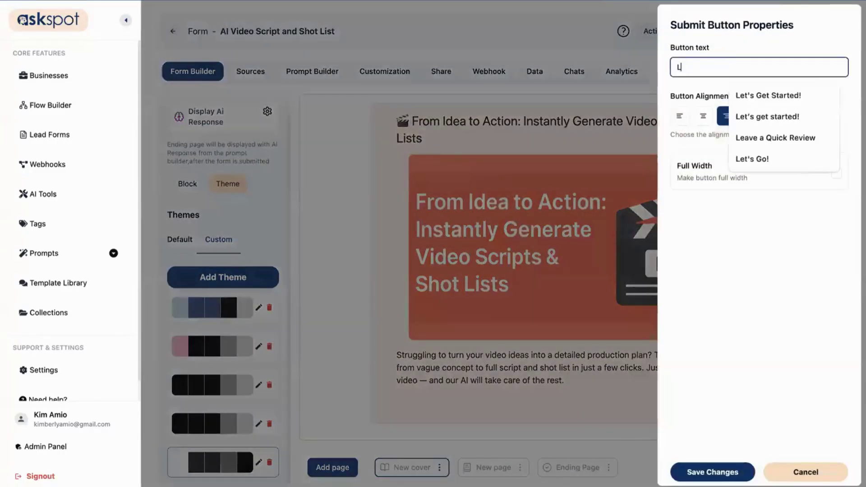
text(et)
key(Down)
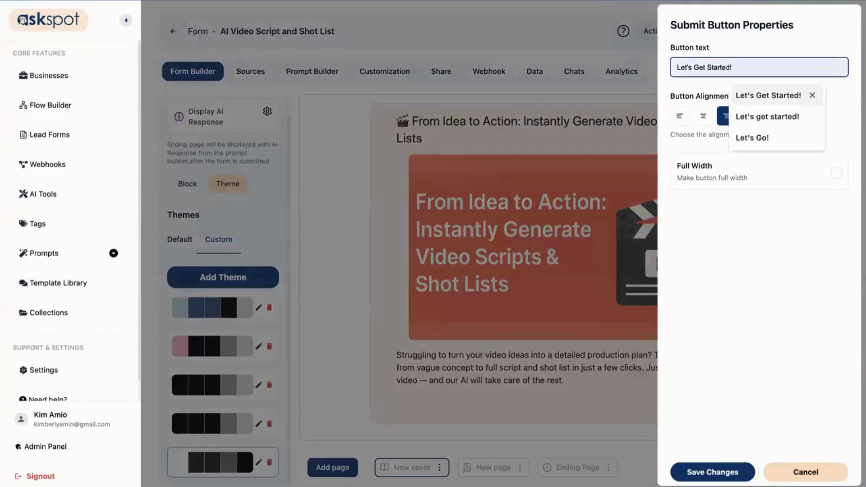
key(Return)
click(694, 472)
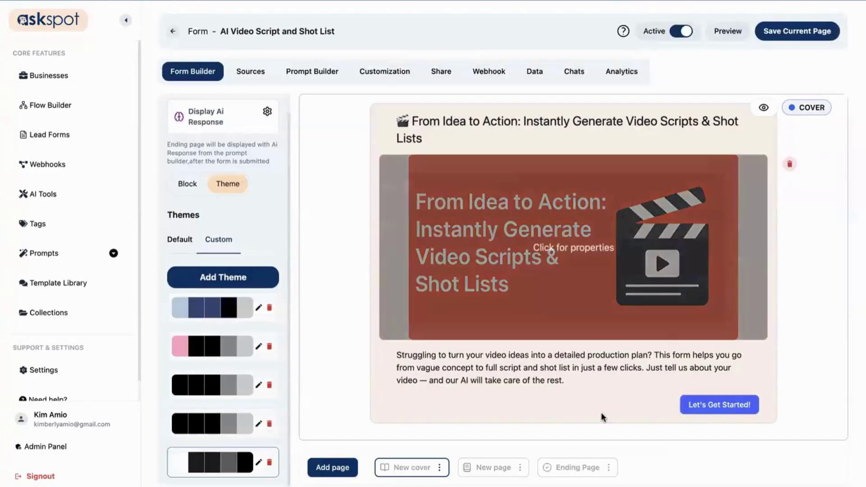
click(816, 29)
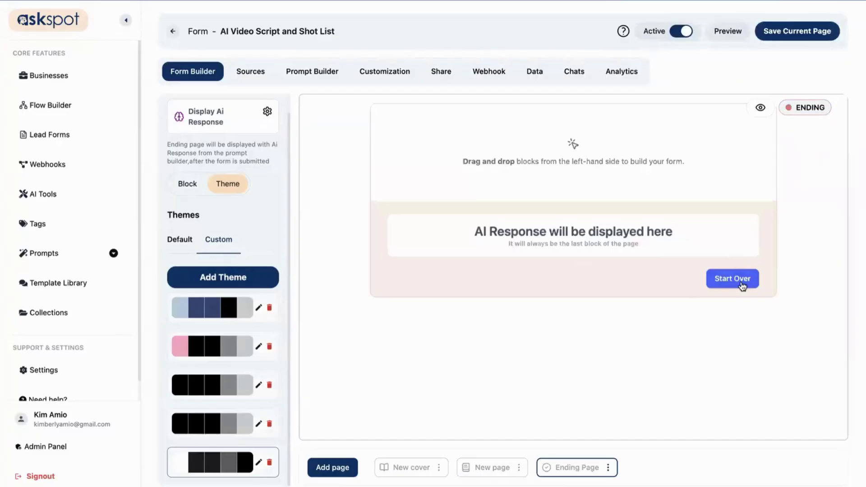
Set the ending page's Start Over button text to "Generate Another Script and Shot List" and make the button full width
click(741, 281)
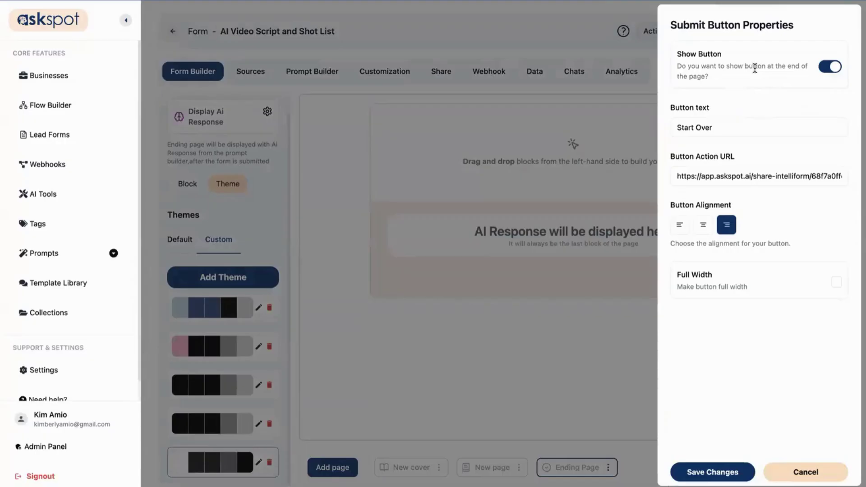
key(Tab)
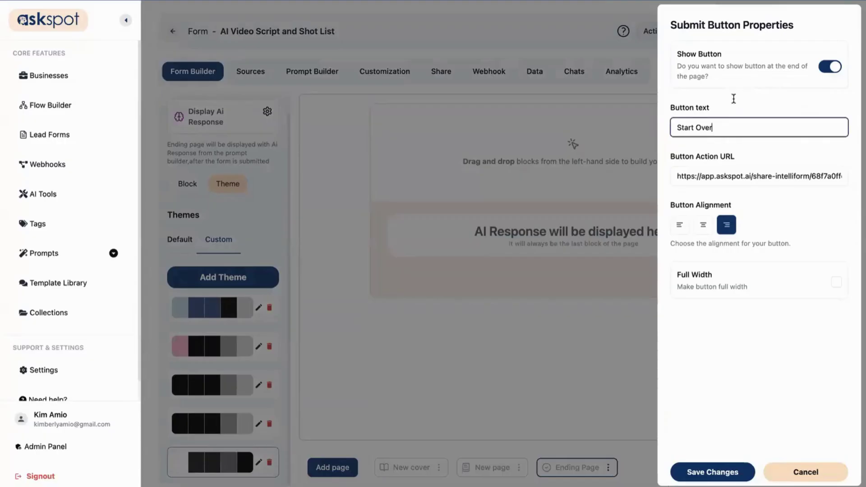
key(ctrl+a)
text(Generatr)
key(BackSpace)
text(e Another Script and Shot List)
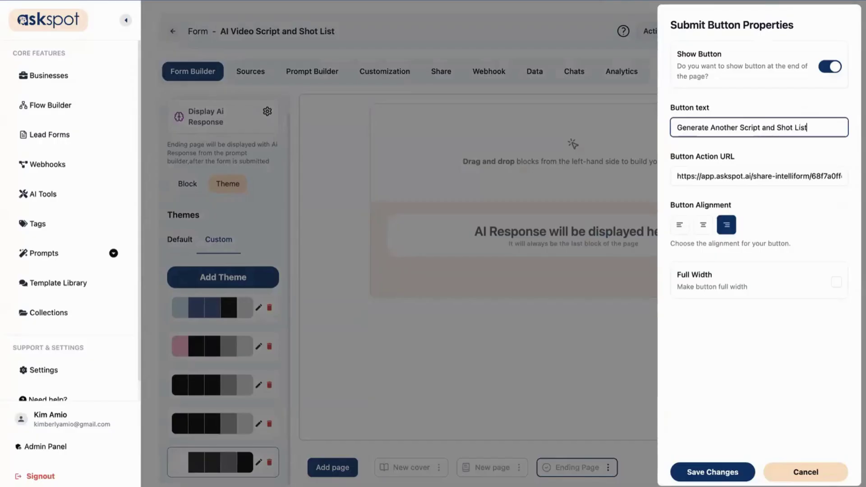
click(842, 282)
click(837, 296)
Shorten the ending page's button text to "Generate Another Script" and save the ending page
click(767, 128)
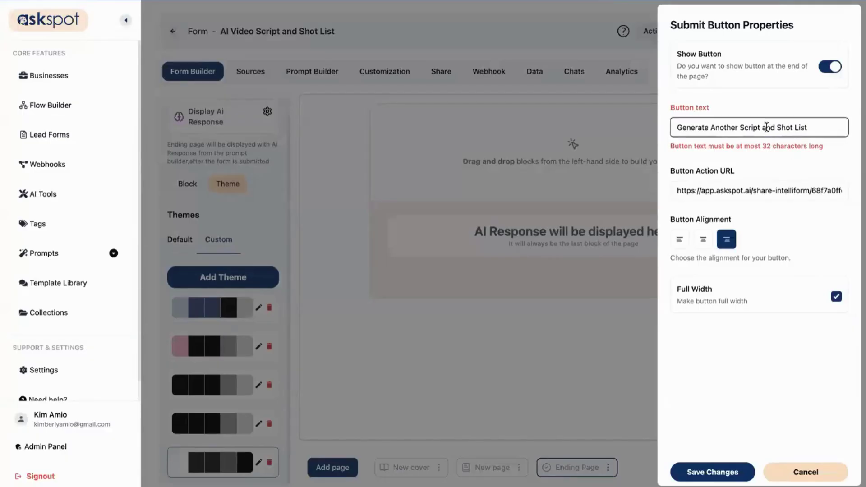
double_click(766, 128)
text(&)
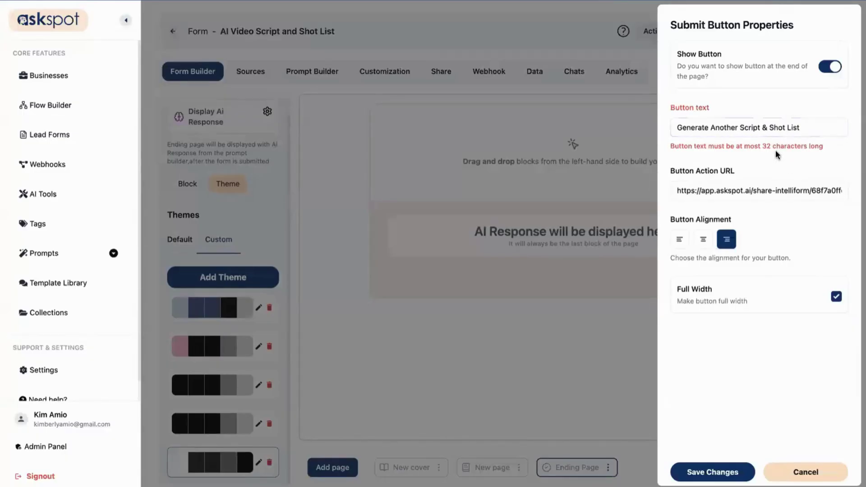
click(763, 126)
drag(764, 126, 839, 125)
key(BackSpace)
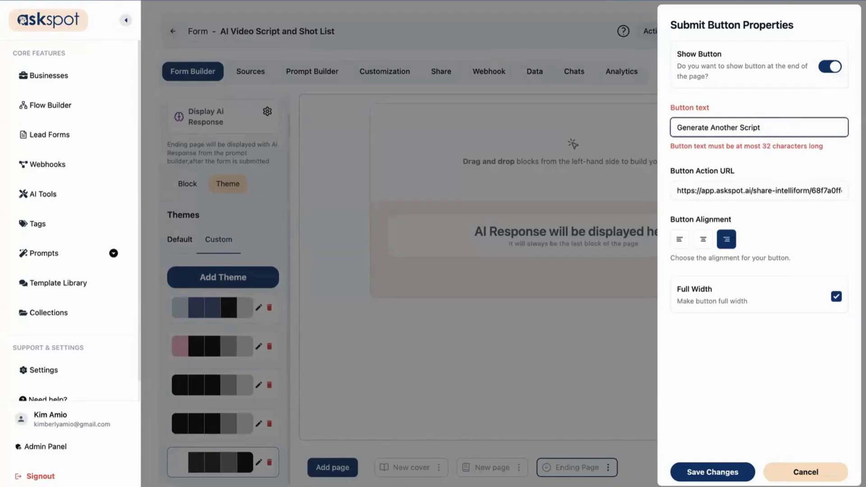
key(Return)
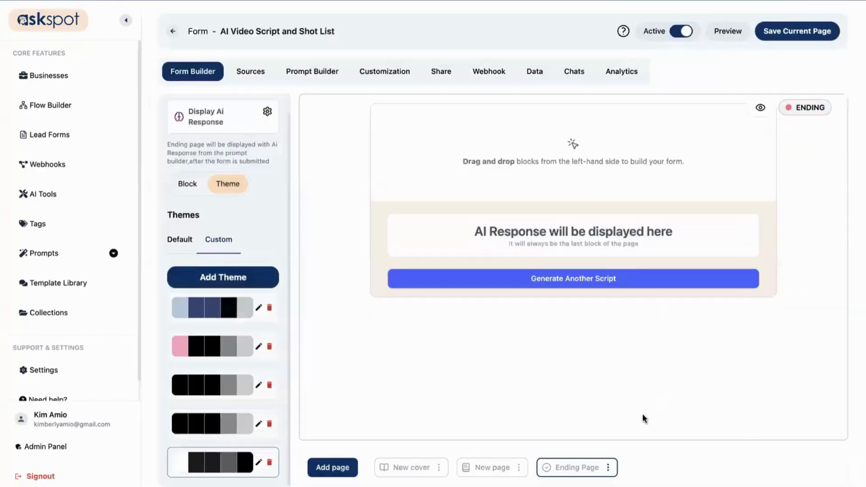
click(798, 32)
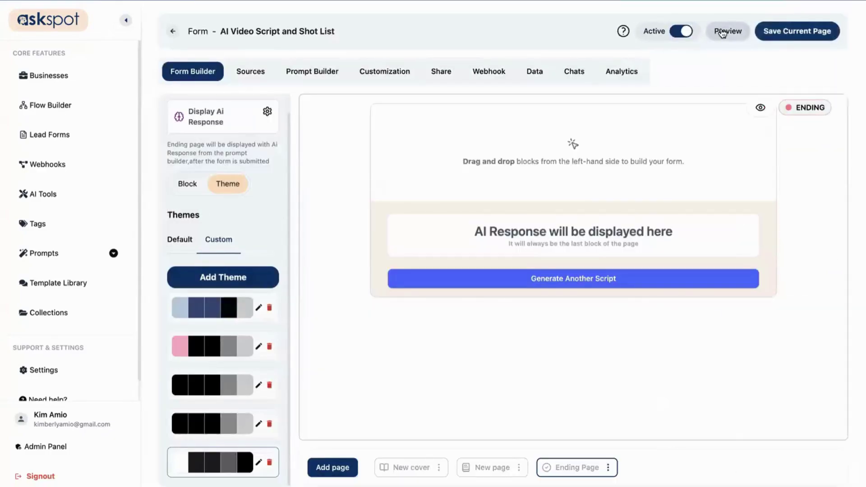
Preview the form from its cover page, try submitting the question page blank, and return to the form builder
click(721, 31)
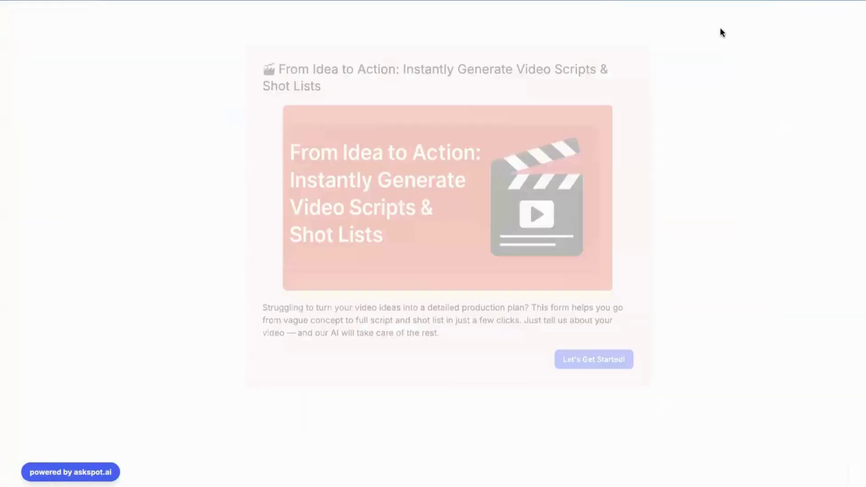
click(549, 358)
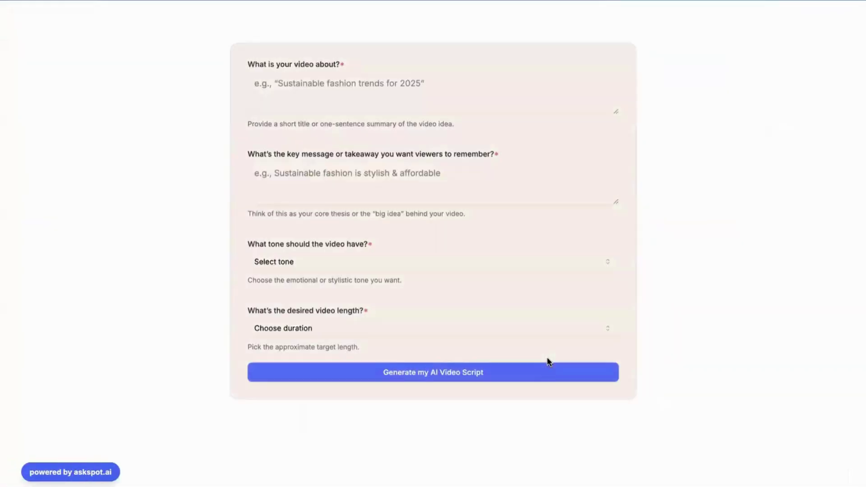
click(461, 372)
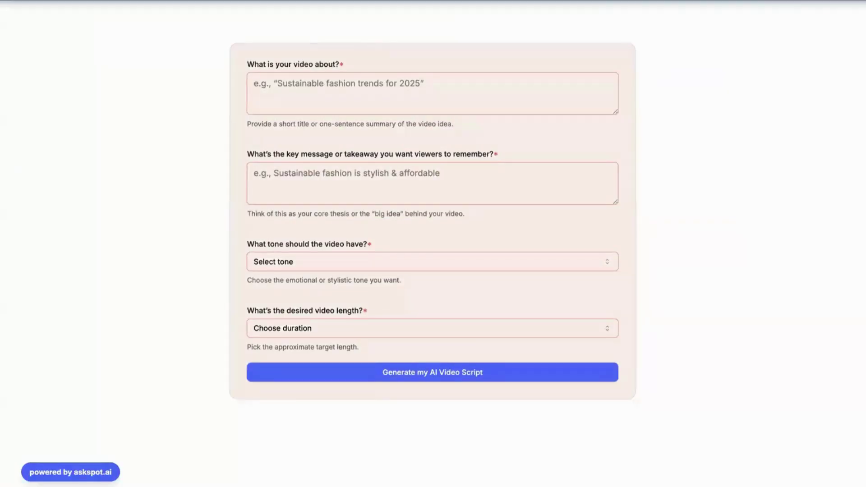
click(693, 219)
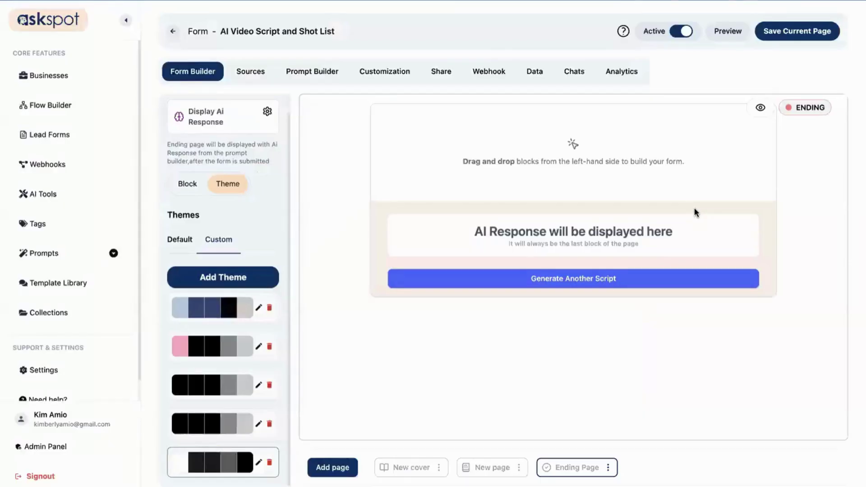